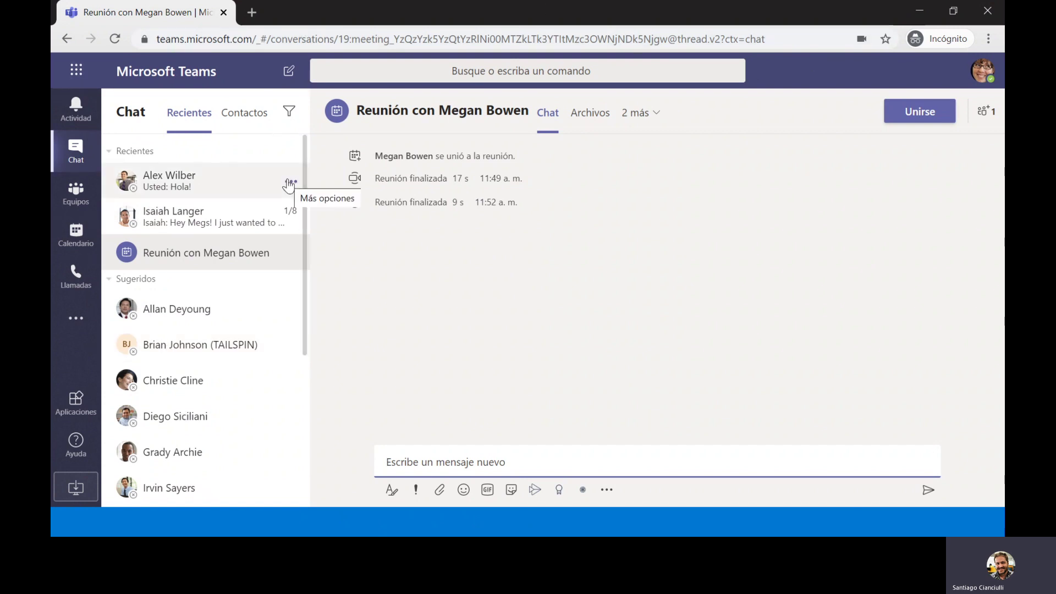
- Look through the account menu and the activity, calendar and chat sections, ending on the topmost one-to-one conversation under recent chats
left_click(981, 78)
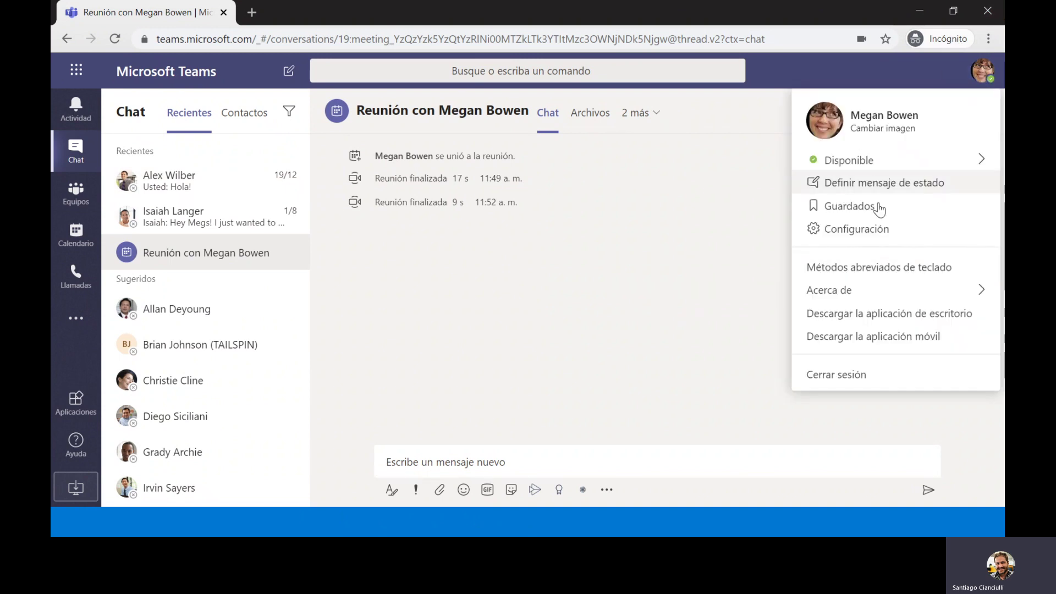
left_click(978, 77)
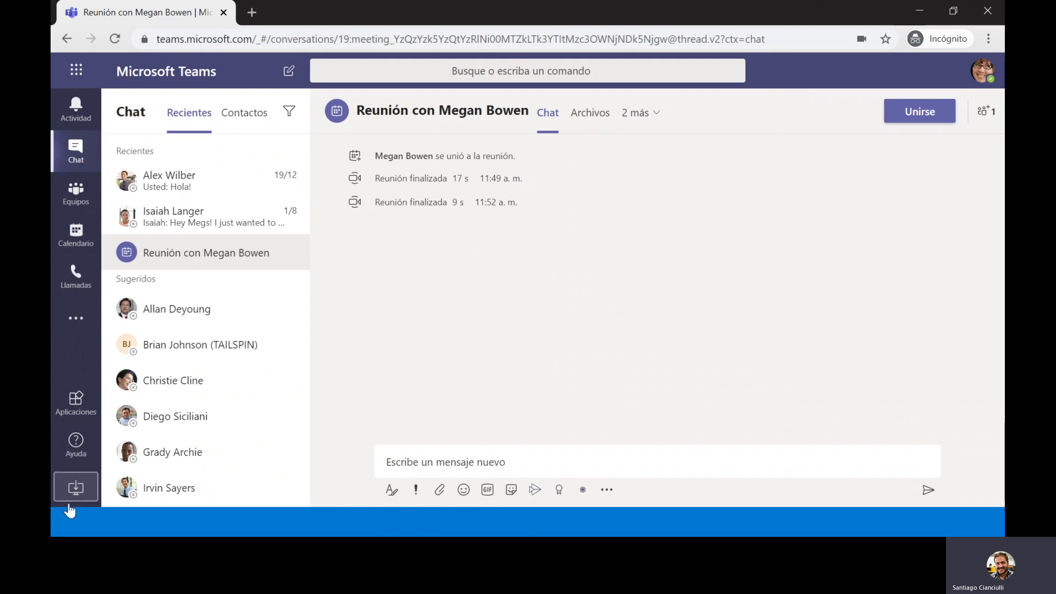
left_click(76, 107)
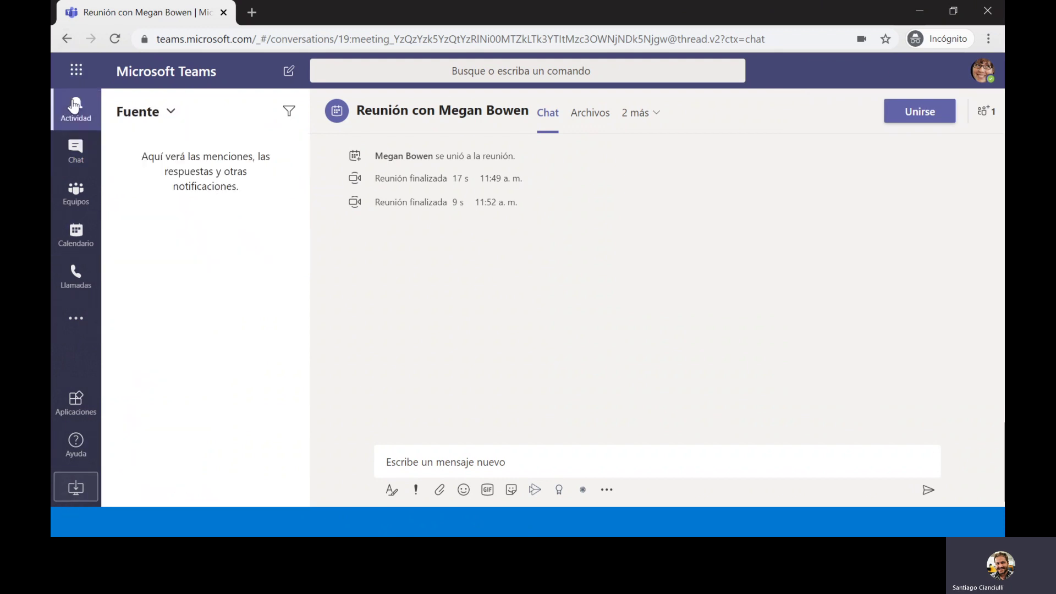
left_click(77, 161)
left_click(82, 199)
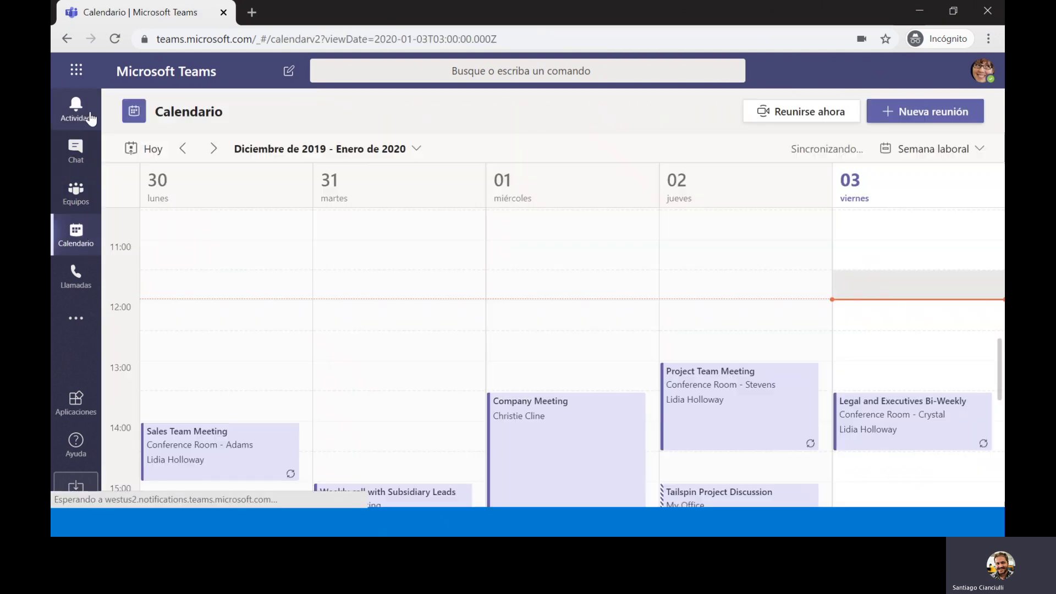
left_click(89, 116)
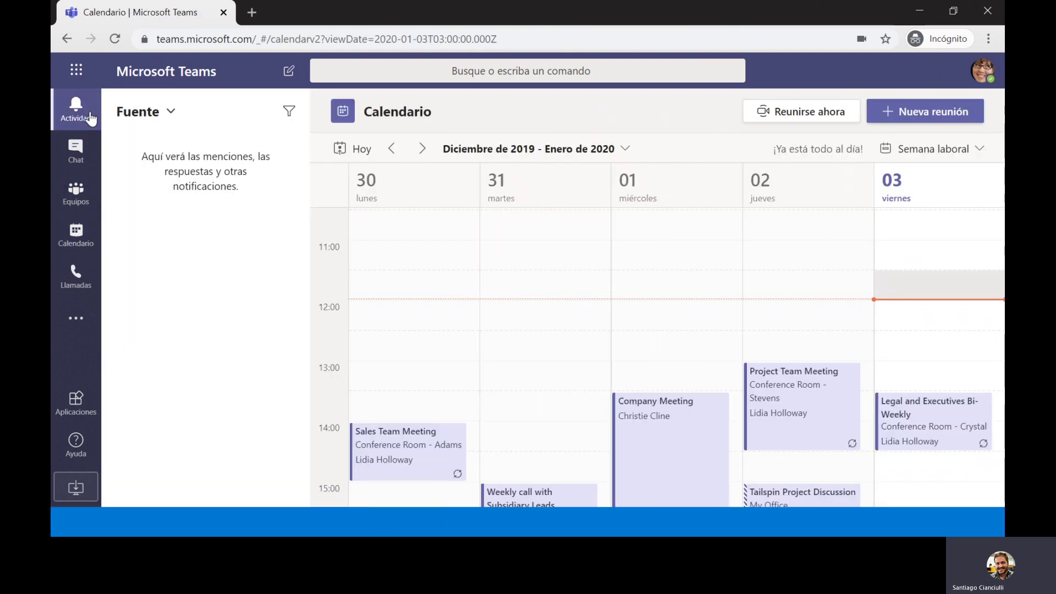
left_click(91, 146)
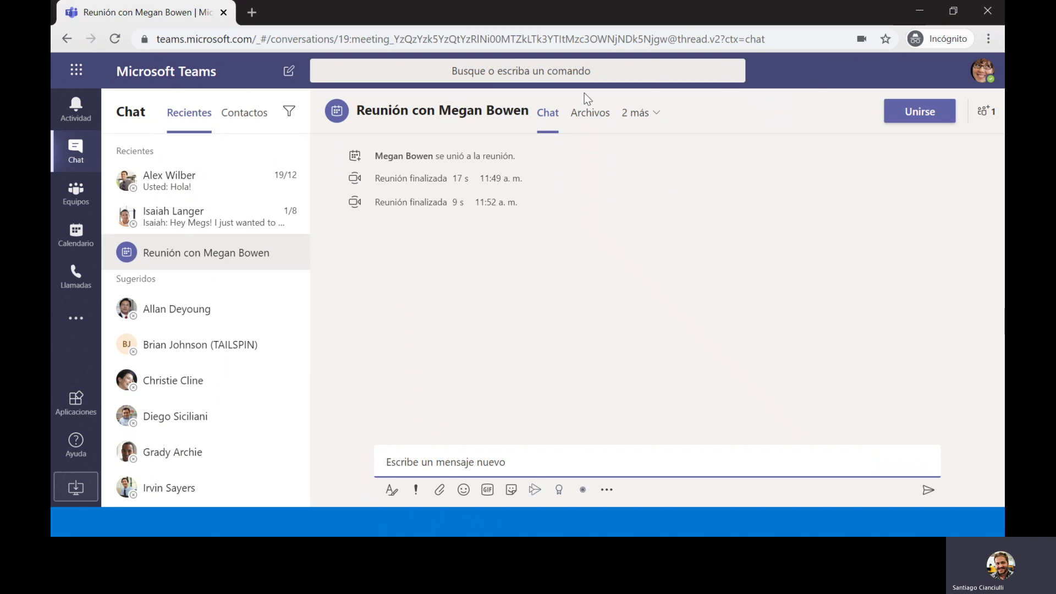
left_click(205, 210)
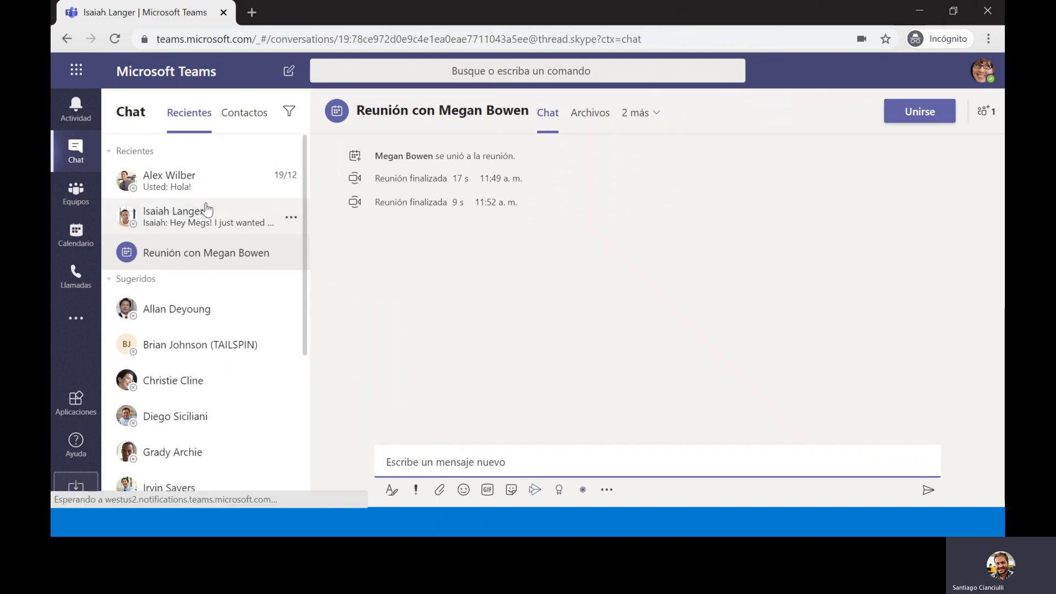
left_click(207, 192)
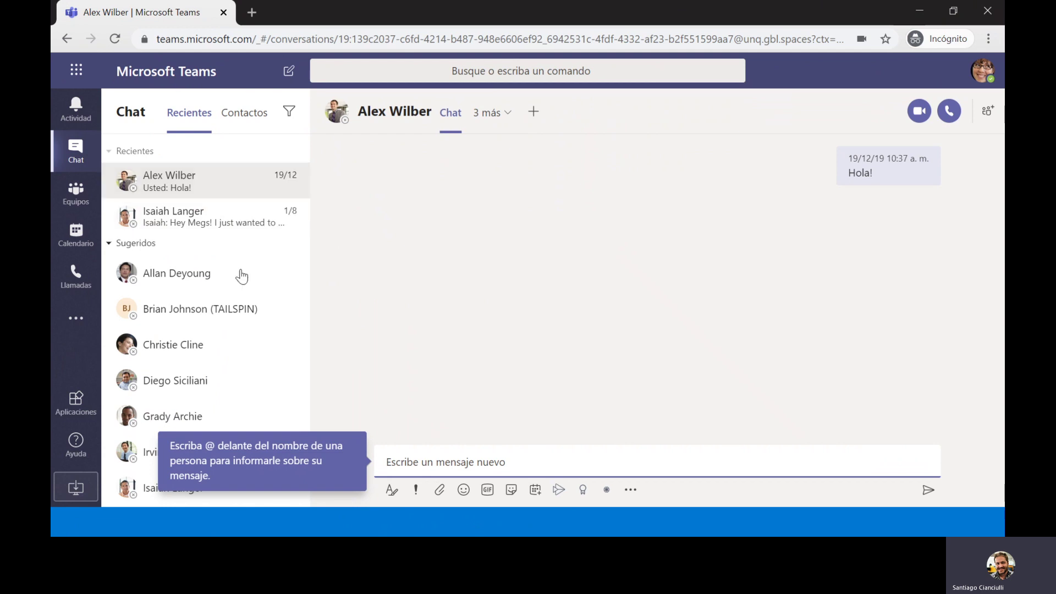
- Review the profile picture and status message options of the account without changing either one
left_click(977, 75)
left_click(892, 129)
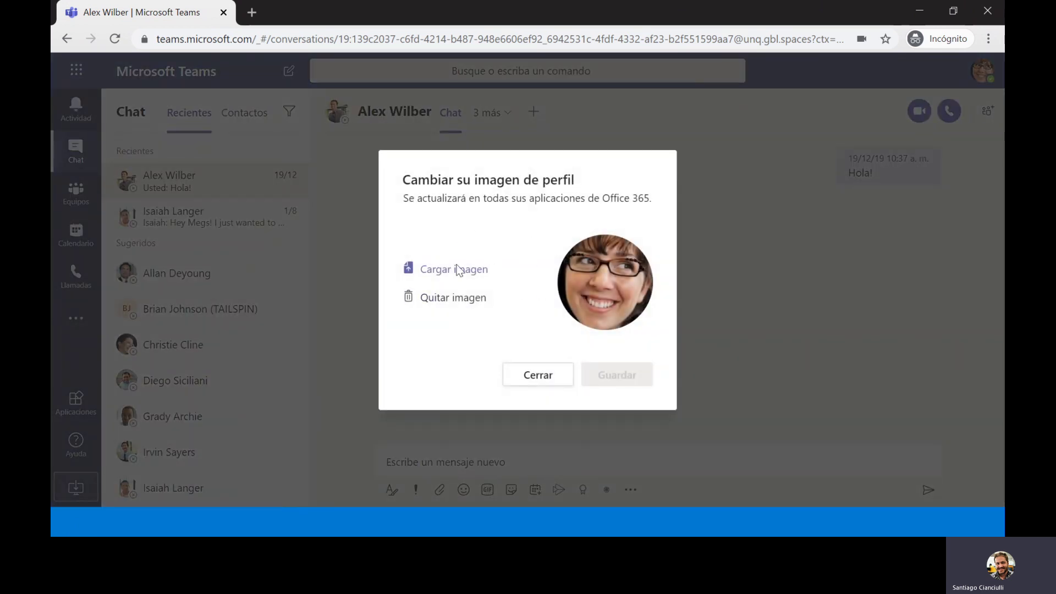
left_click(547, 385)
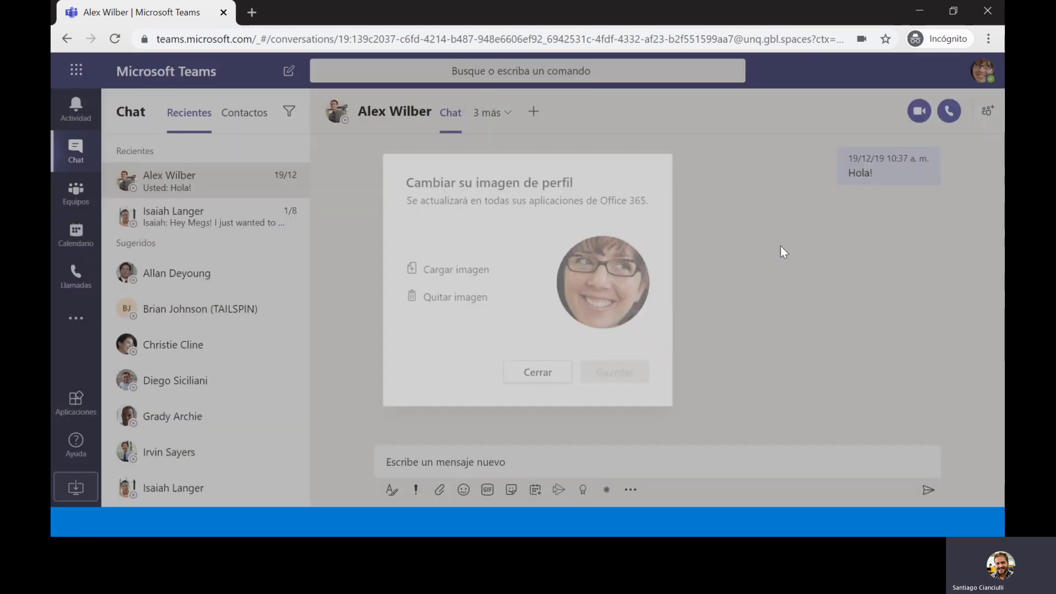
left_click(982, 72)
left_click(884, 182)
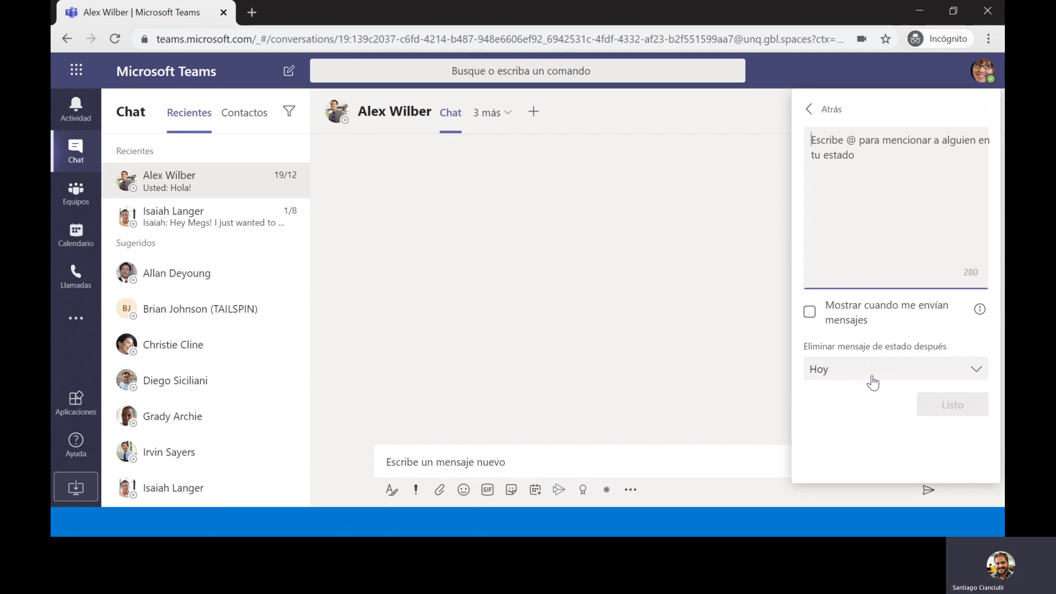
left_click(826, 105)
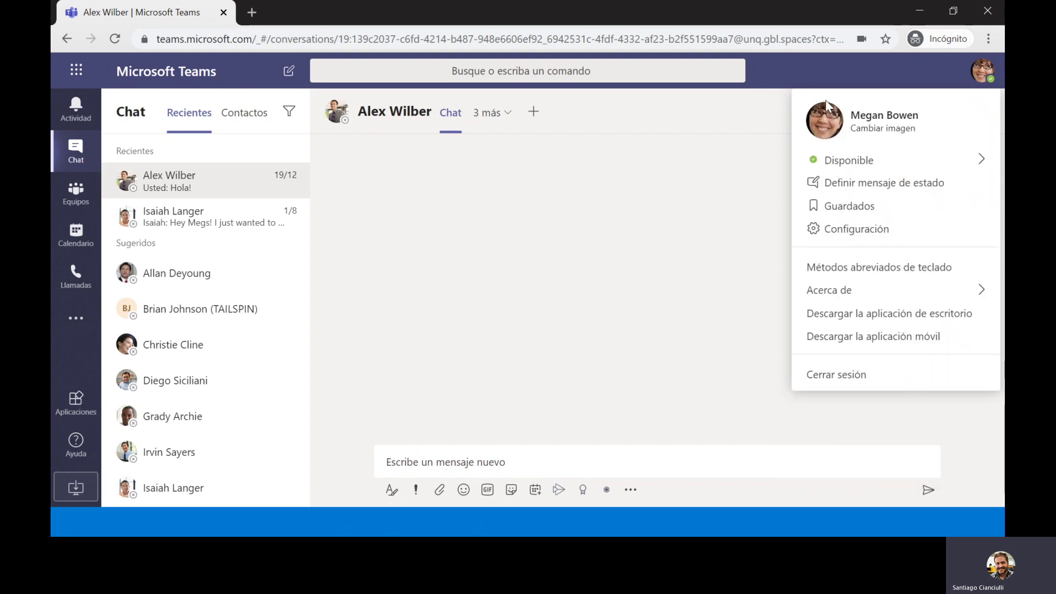
- Review the general, privacy, notification and call settings, and leave the settings without changes
left_click(874, 230)
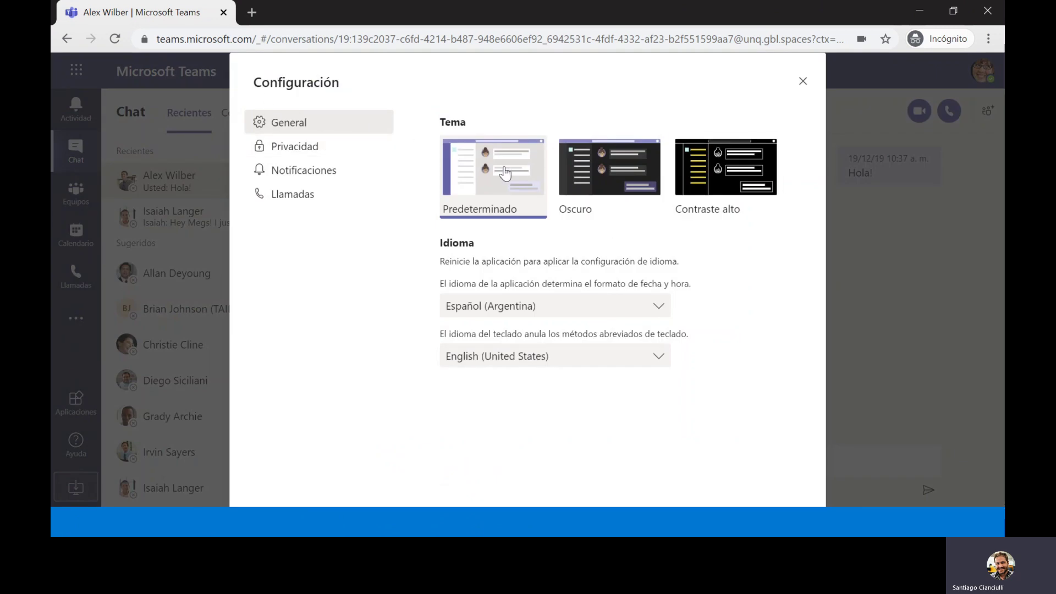
left_click(314, 152)
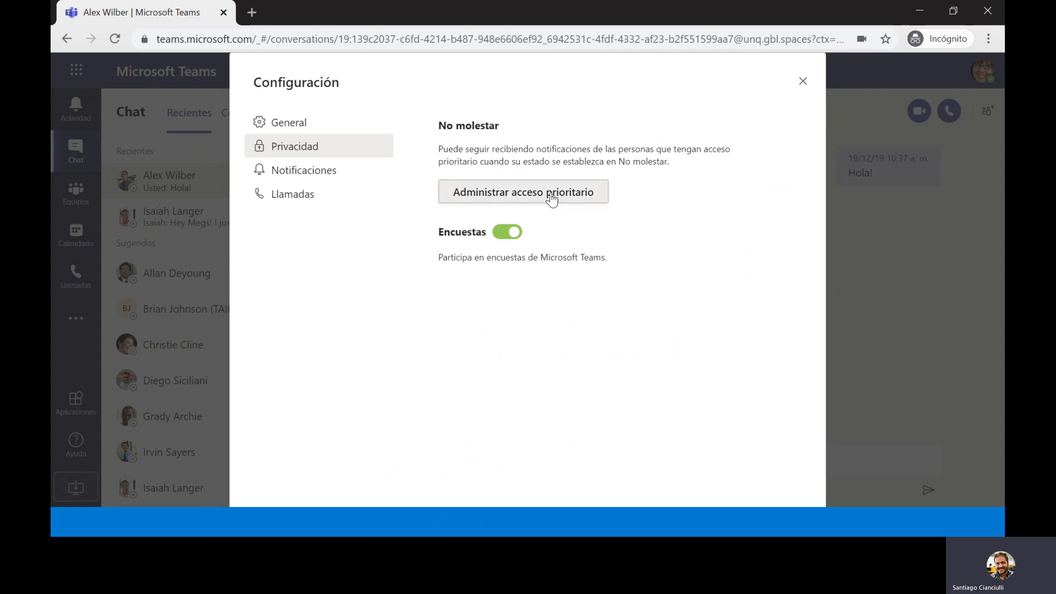
left_click(345, 176)
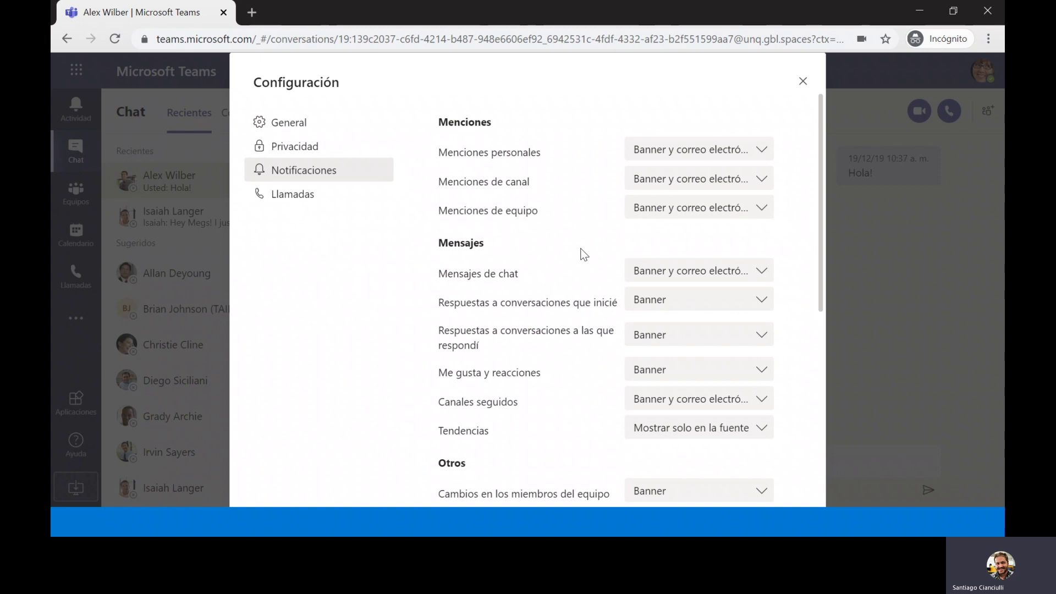
left_click(319, 198)
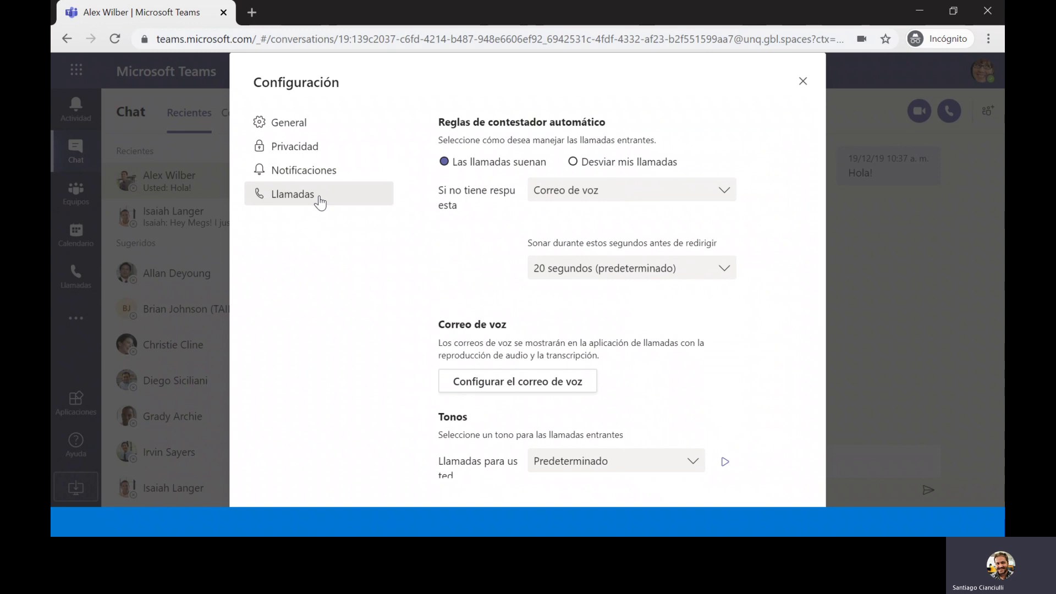
scroll(748, 393, "down", 4)
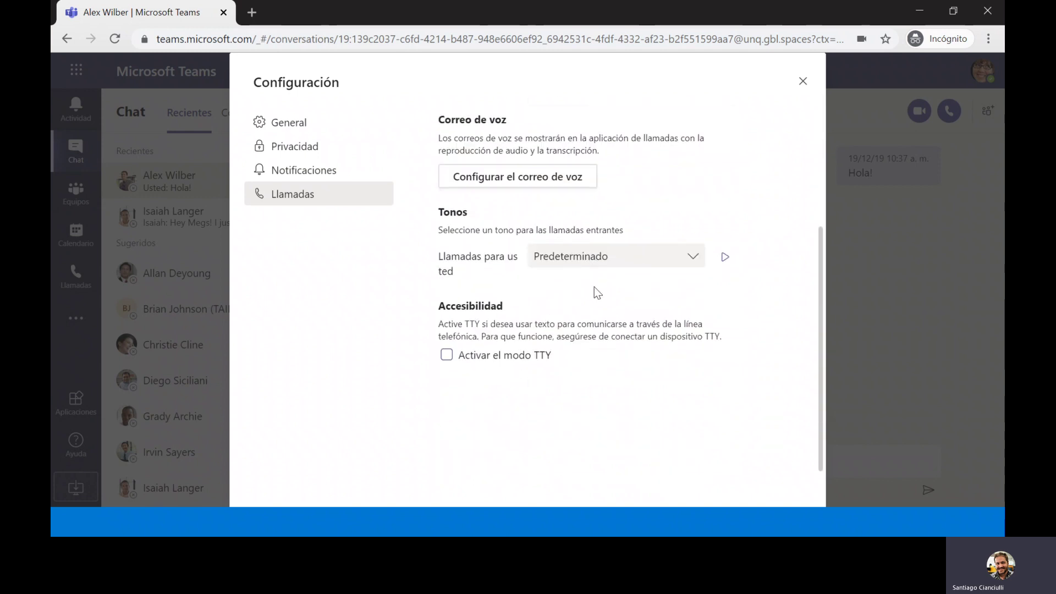
left_click(802, 81)
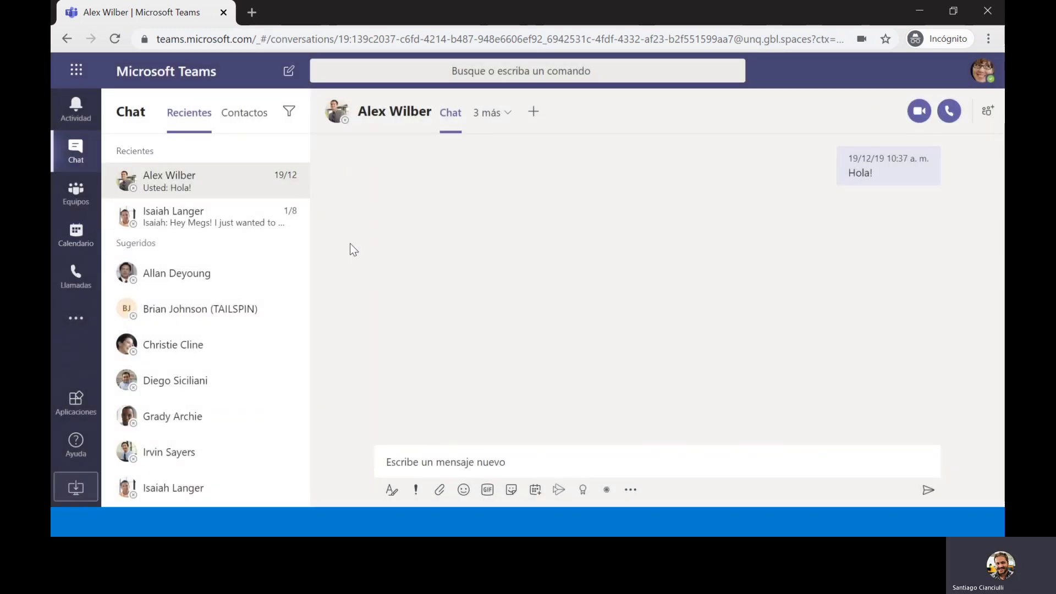
- Start a new chat with the HR Manager and send the message "Hola!"
left_click(289, 72)
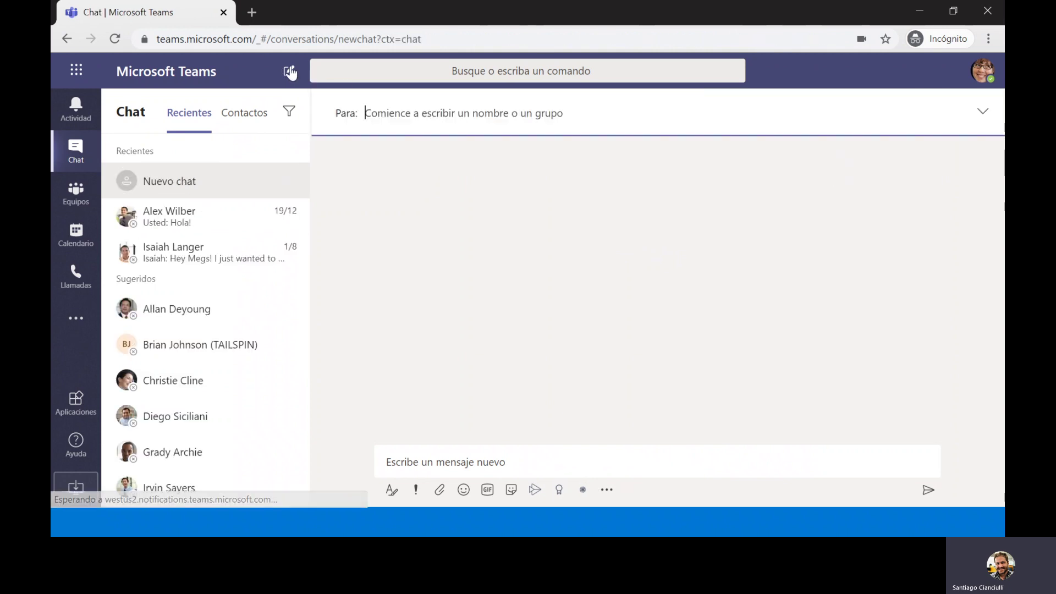
type("die")
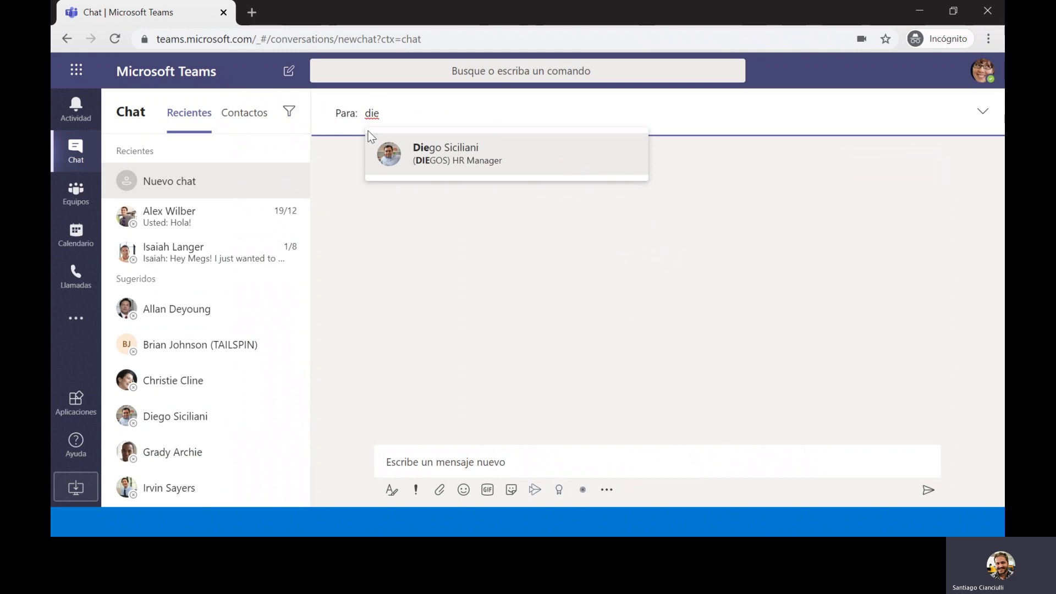
left_click(450, 152)
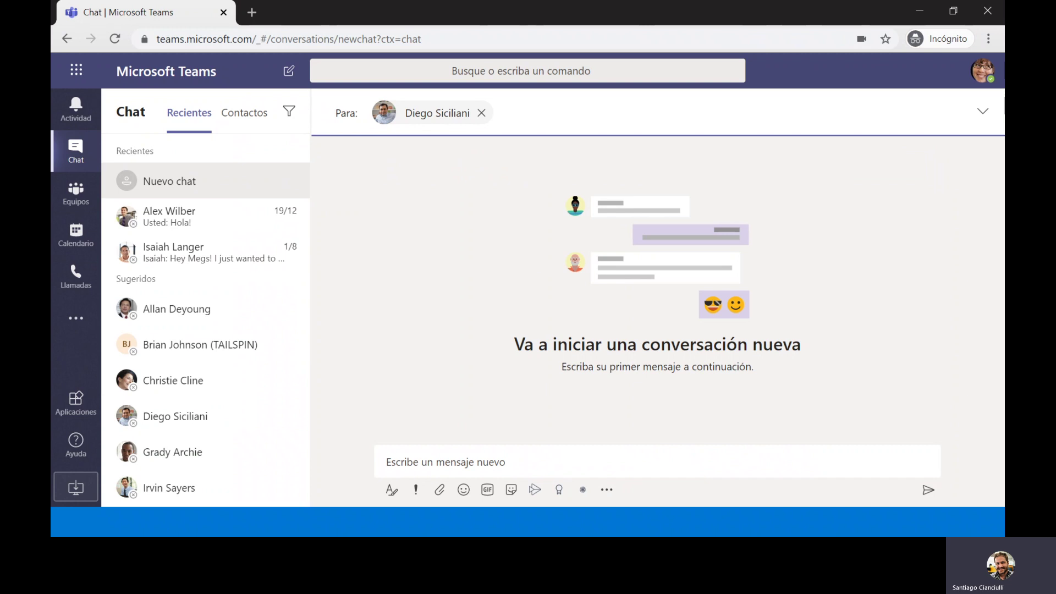
left_click(518, 462)
type("Ho")
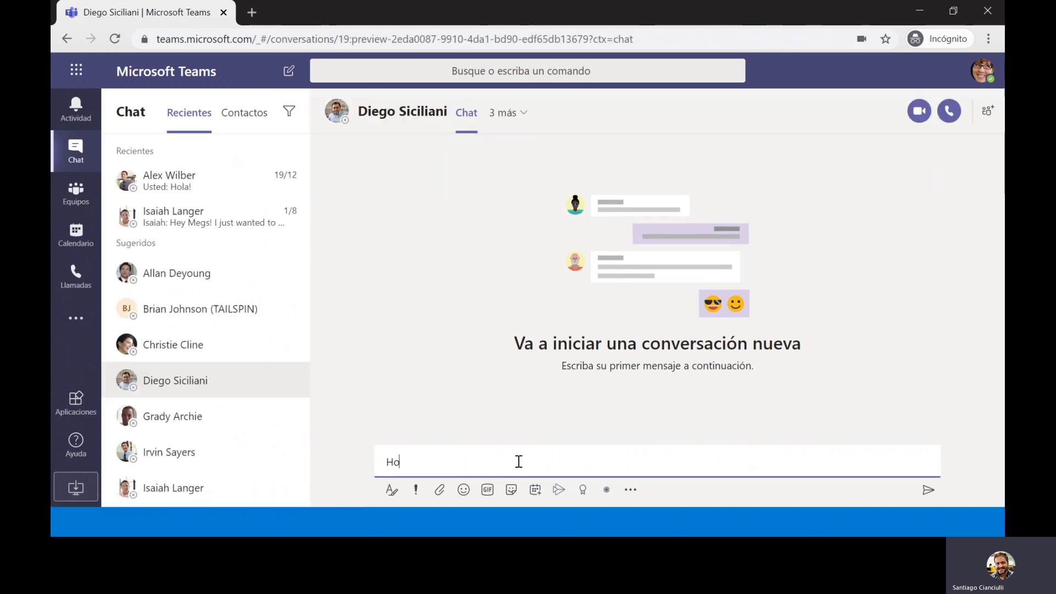
type("la!")
key("Return")
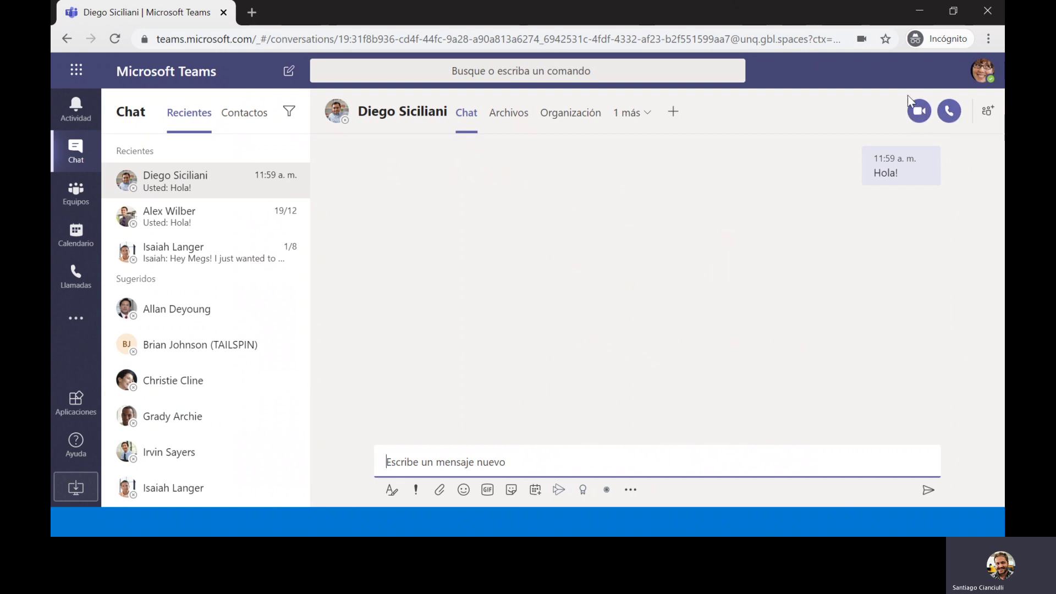
left_click(987, 110)
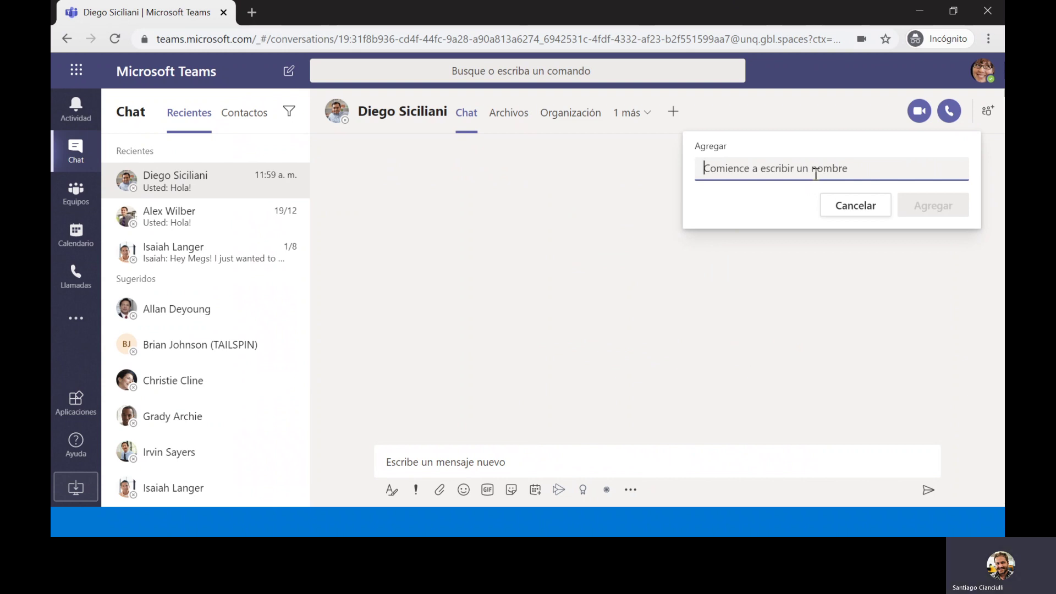
type("irv")
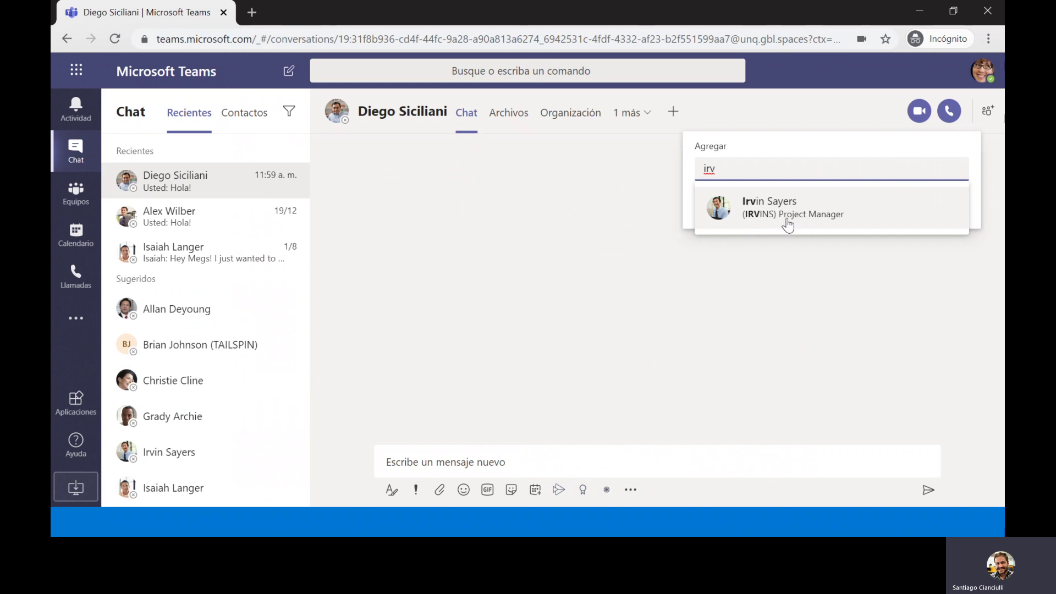
left_click(860, 207)
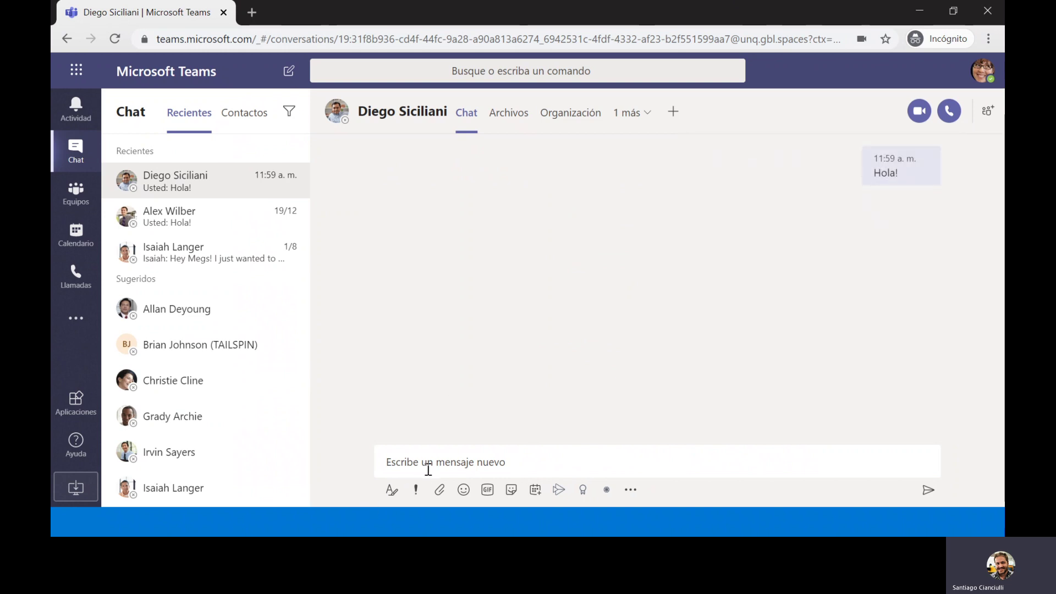
- Compose a bold formatted message greeting the contact by first name with "como estas?", followed by the lines Tarea 1, Tarea 2 and Tarea 3
left_click(393, 491)
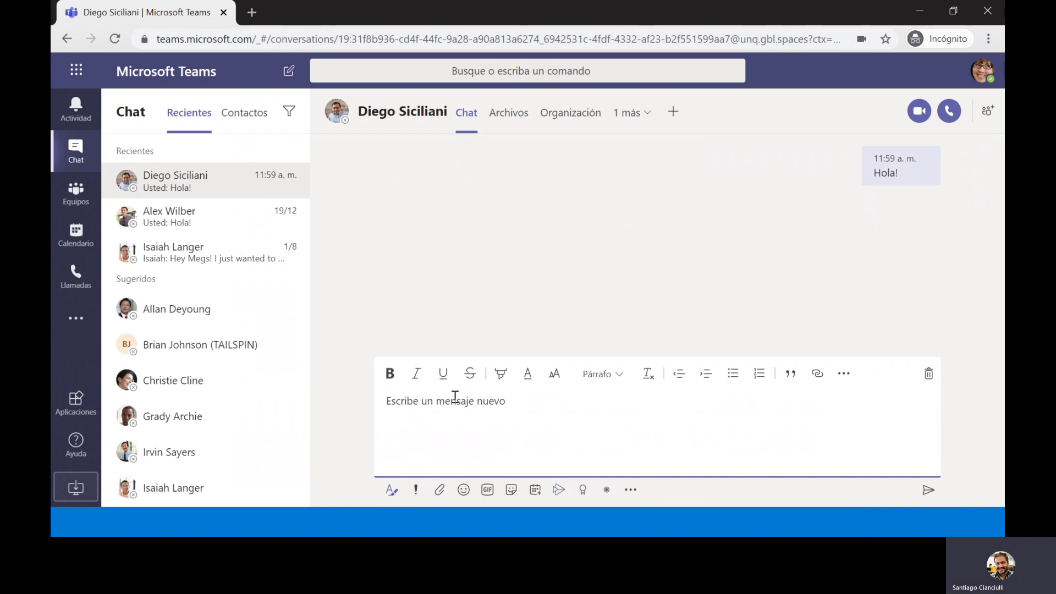
type("Hola Diego como estas?")
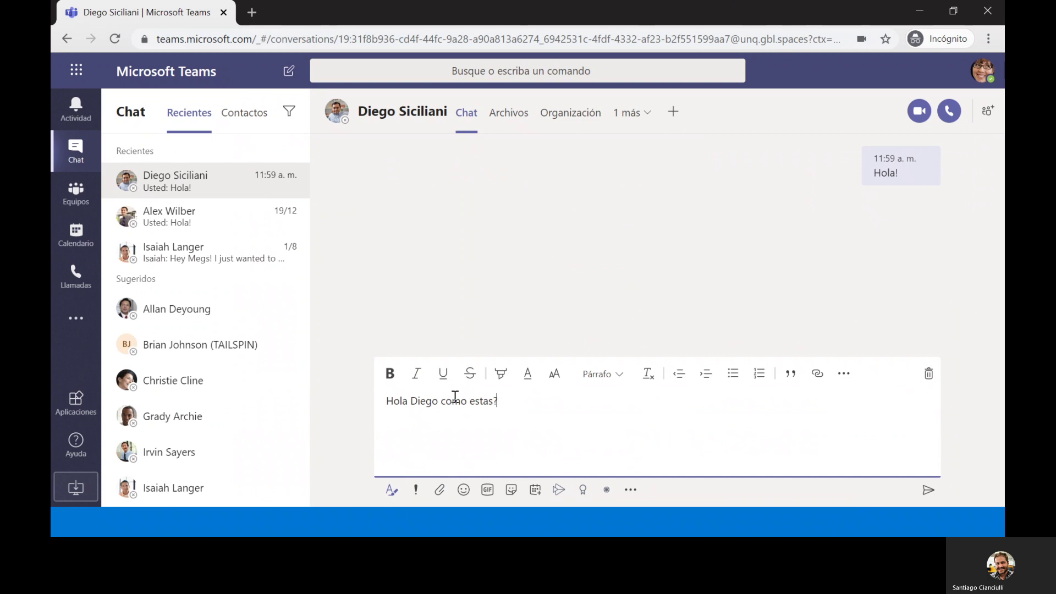
triple_click(455, 397)
left_click(390, 374)
left_click(598, 402)
key("Return")
type("Tarea 3")
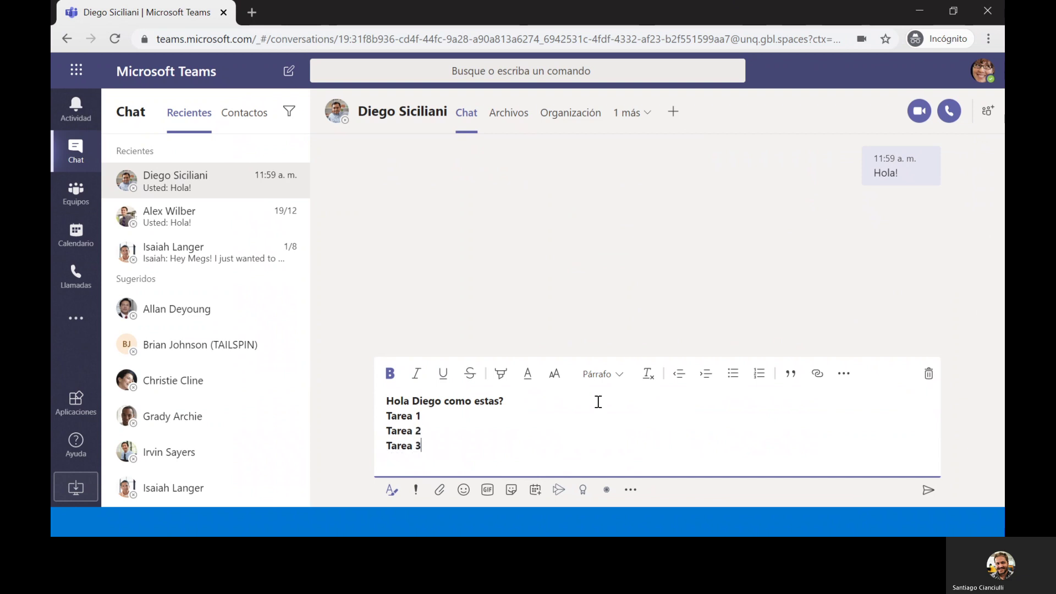
- Turn the three Tarea lines of the message into a bulleted list
left_click_drag(548, 448, 385, 417)
left_click(732, 379)
left_click(471, 446)
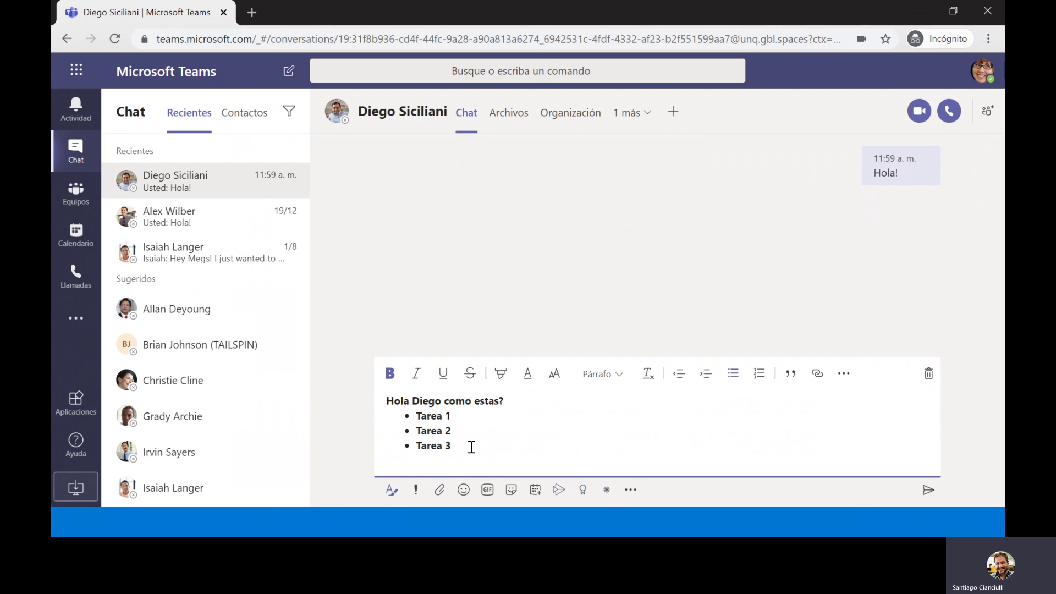
- Highlight "Tarea 2" in yellow and send the formatted message
left_click_drag(452, 431, 414, 431)
left_click(511, 376)
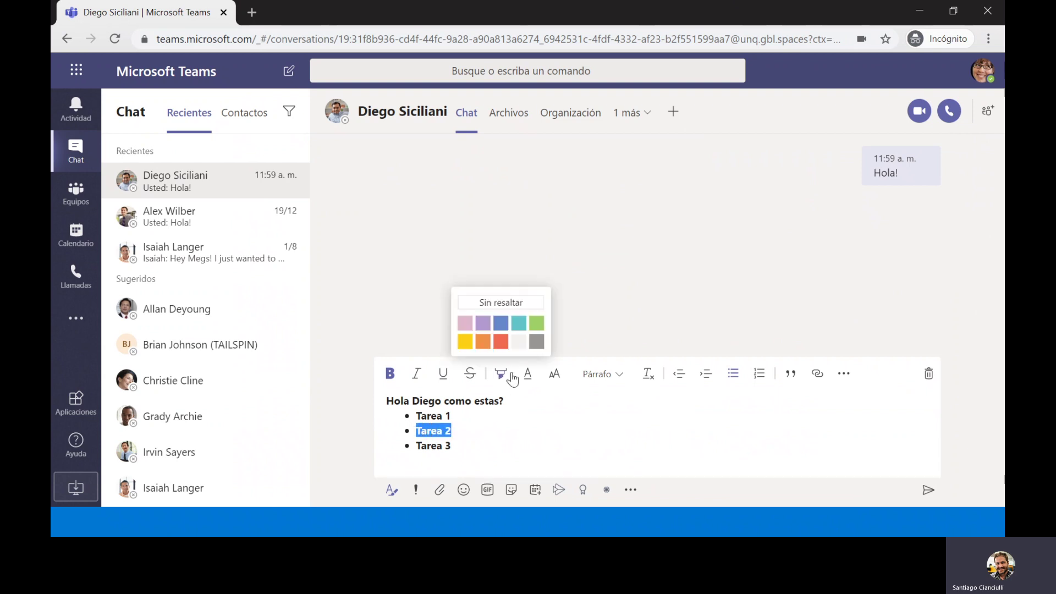
left_click(468, 339)
left_click(500, 454)
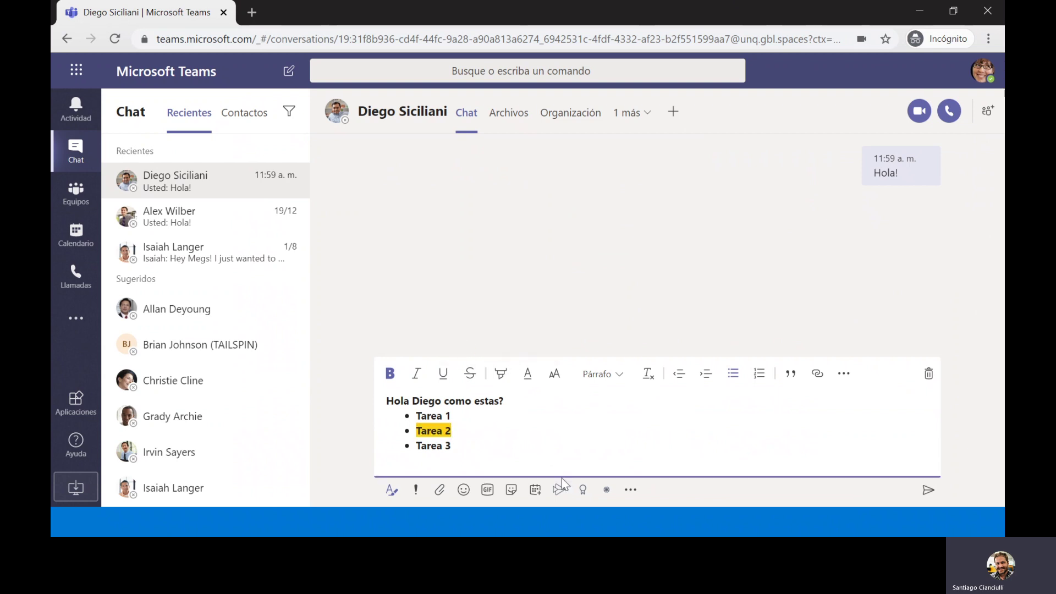
left_click(928, 490)
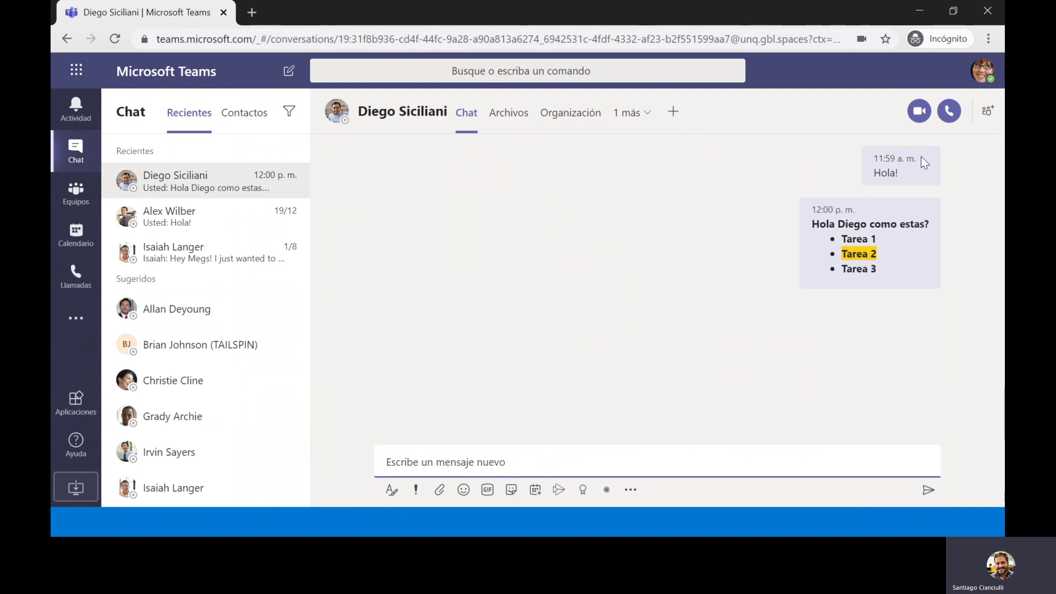
- Send a smiling face emoji in the same chat
left_click(463, 491)
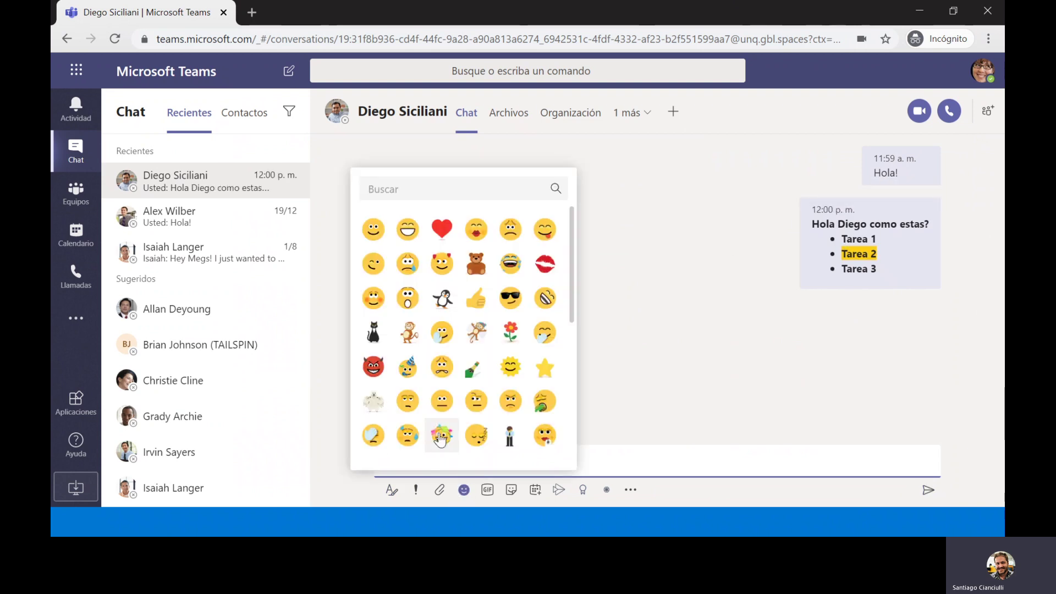
left_click(374, 229)
left_click(927, 490)
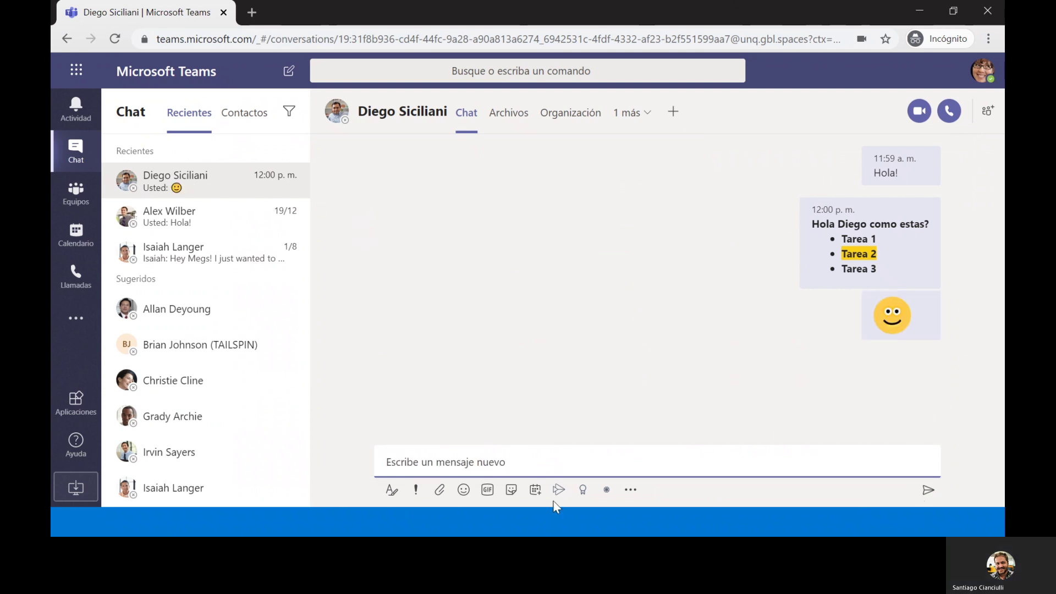
- Look through the GIF picker, the stickers and memes, and the file attachment sources available for a chat message
left_click(487, 491)
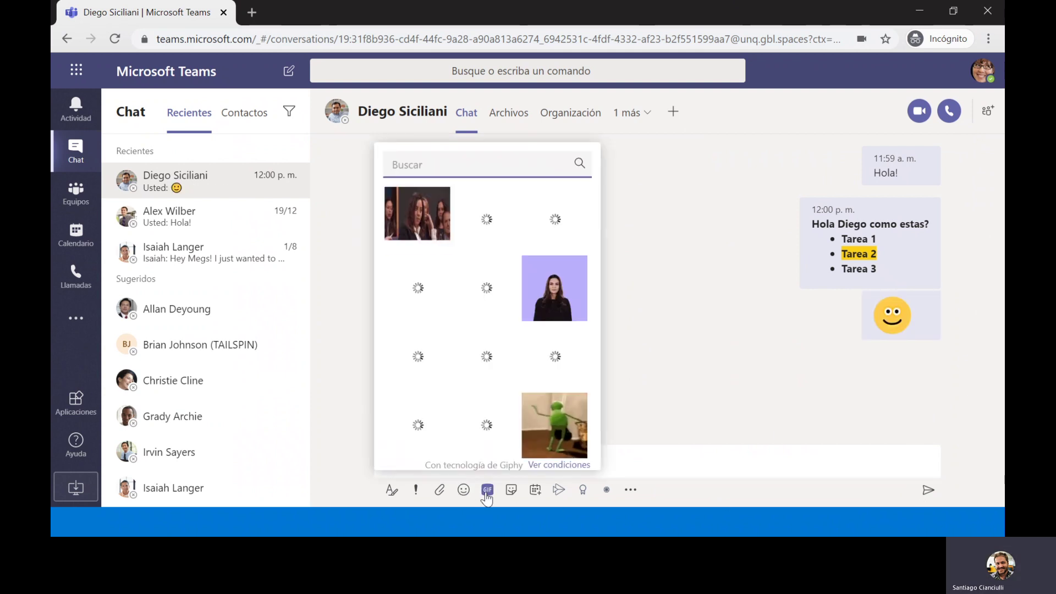
left_click(643, 462)
left_click(517, 487)
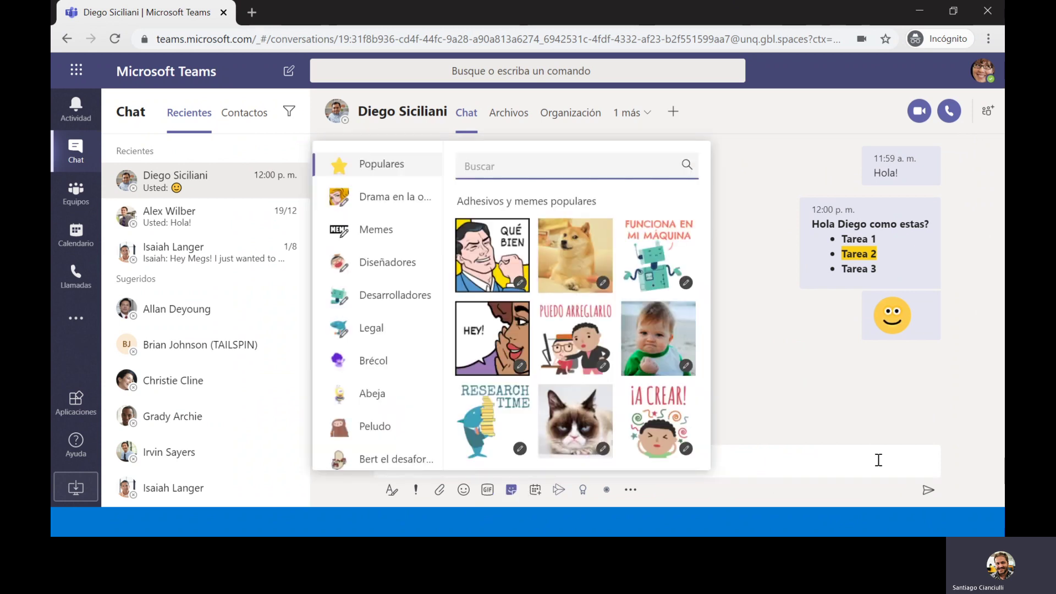
left_click(869, 462)
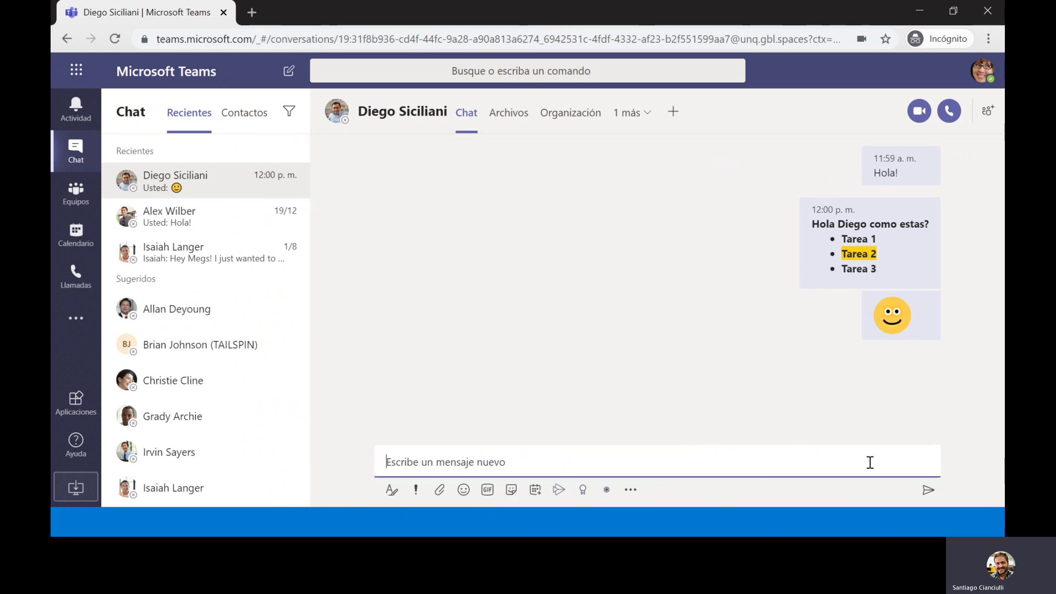
left_click(438, 490)
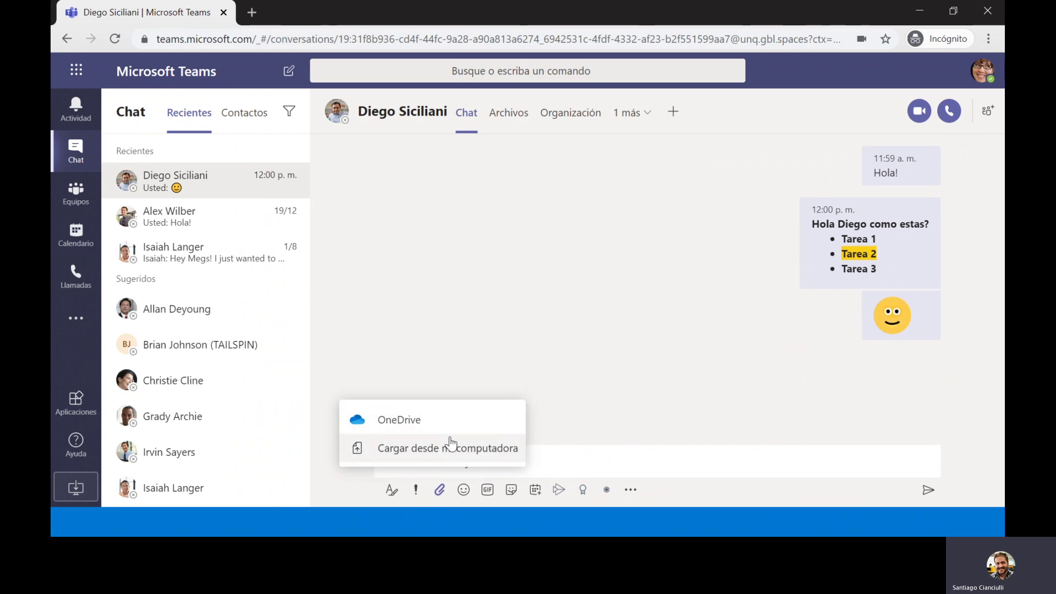
left_click(634, 268)
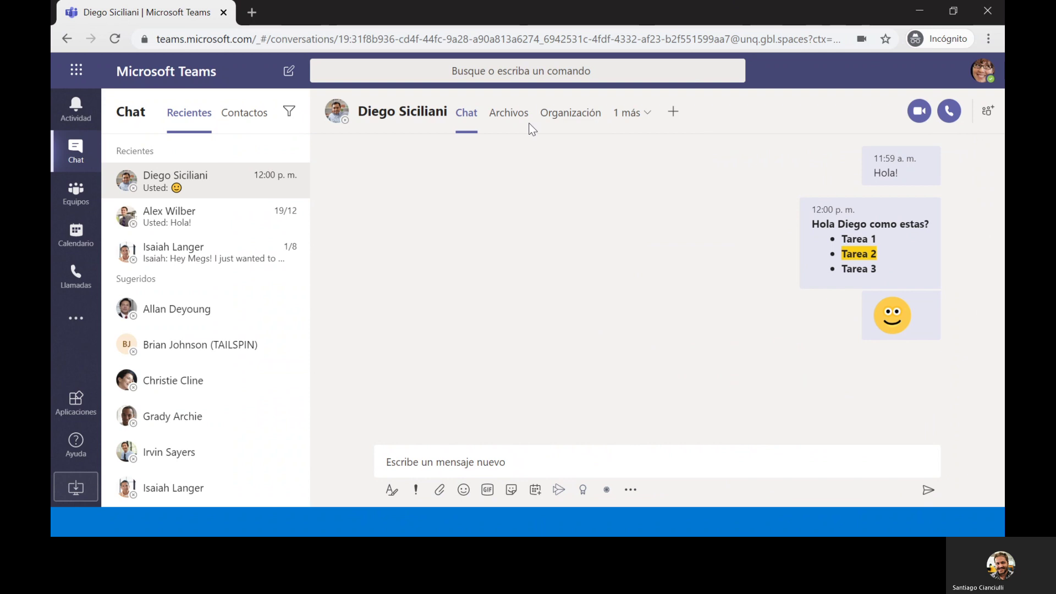
- Add the project manager contact to the one-to-one chat to start a three-person group chat
left_click(991, 113)
type("irv")
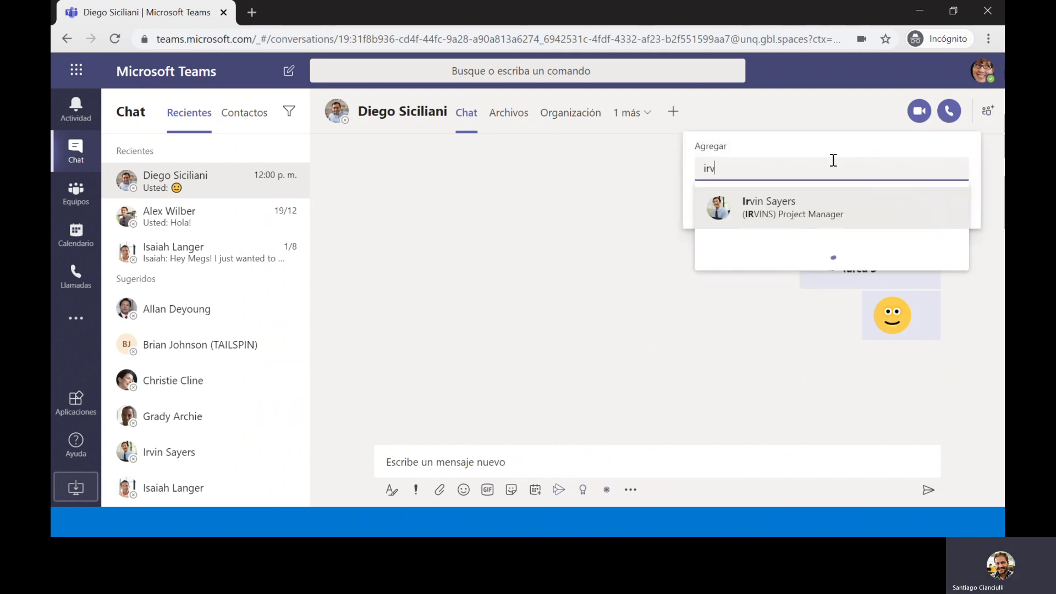
left_click(809, 203)
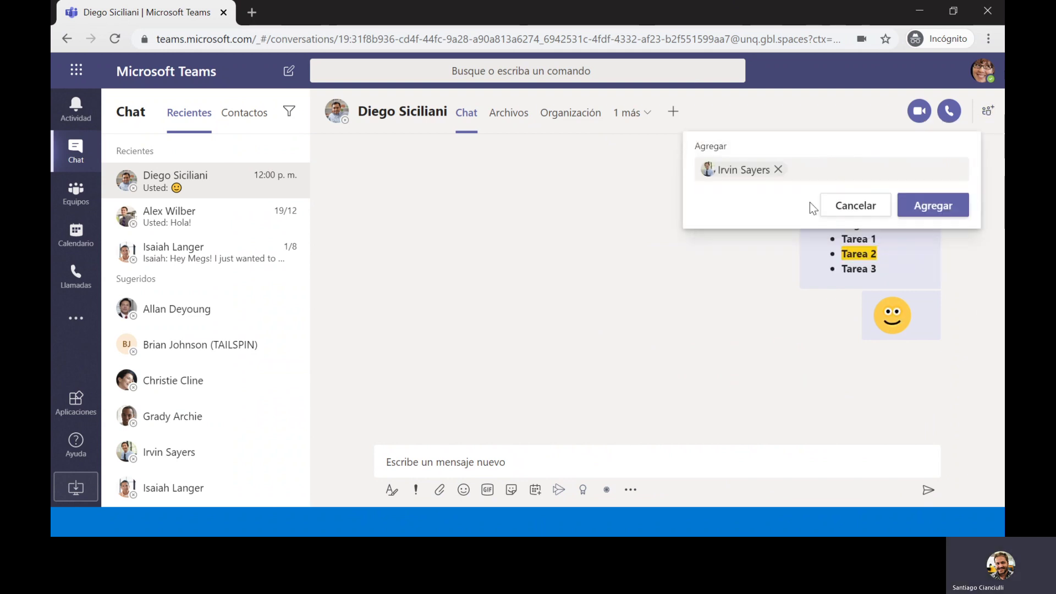
left_click(950, 215)
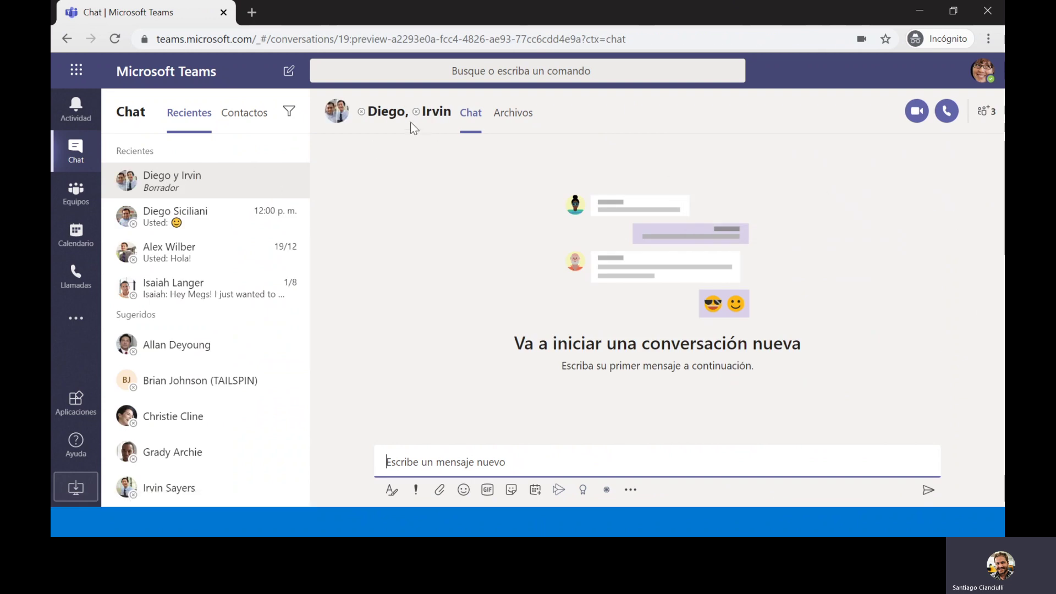
- Send "Hola bienvenido a este chat grupal!" with a mention of the added project manager, and view the mentioned contact's card
mouse_move(389, 111)
type("q")
key("BackSpace")
type("@")
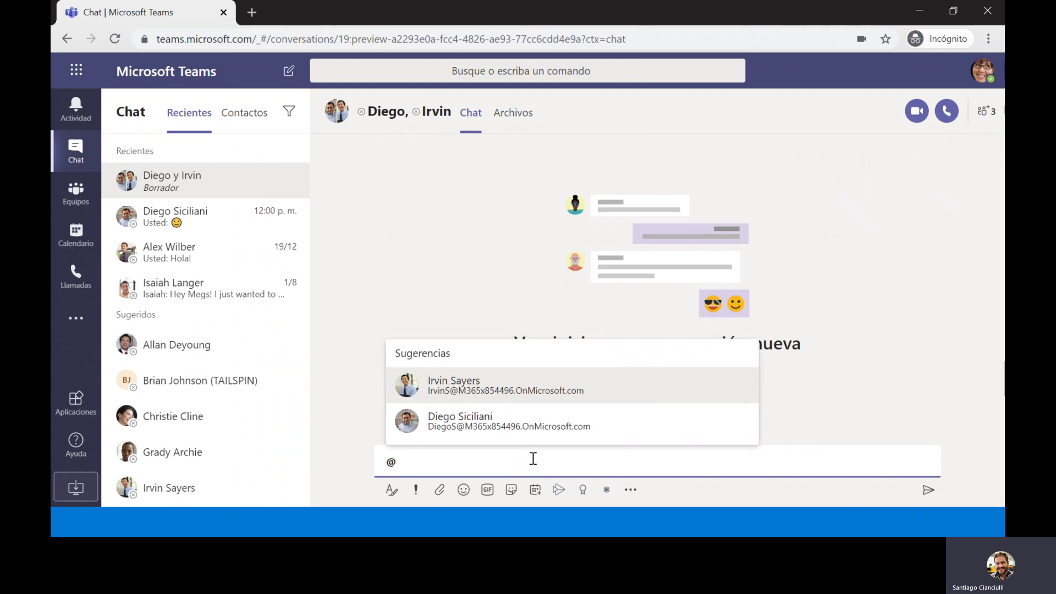
key("Return")
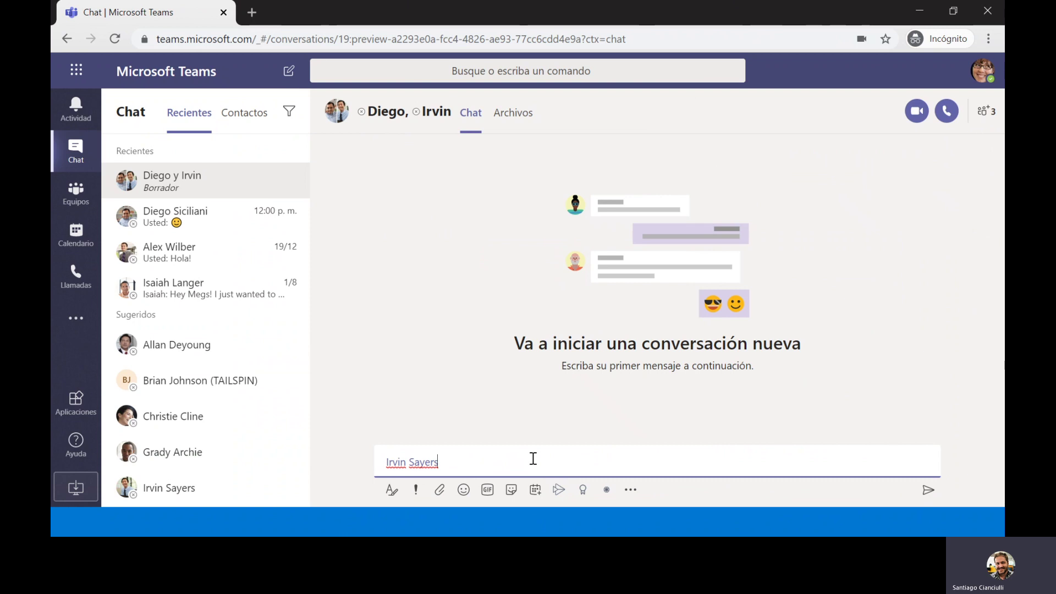
type("Hola bienvenidoa")
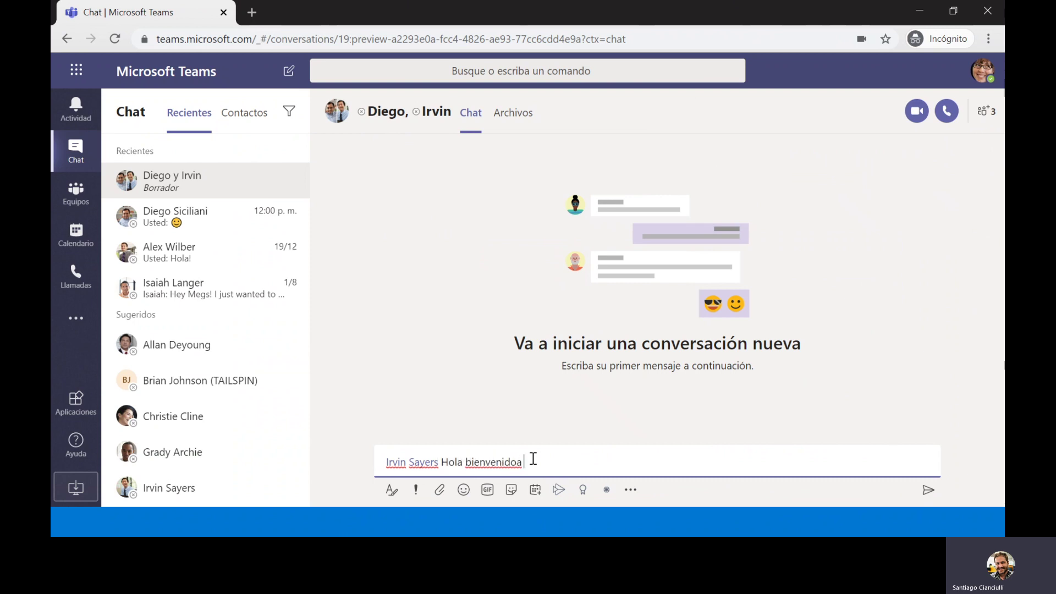
key("BackSpace")
type("a este chat grupal!")
key("Return")
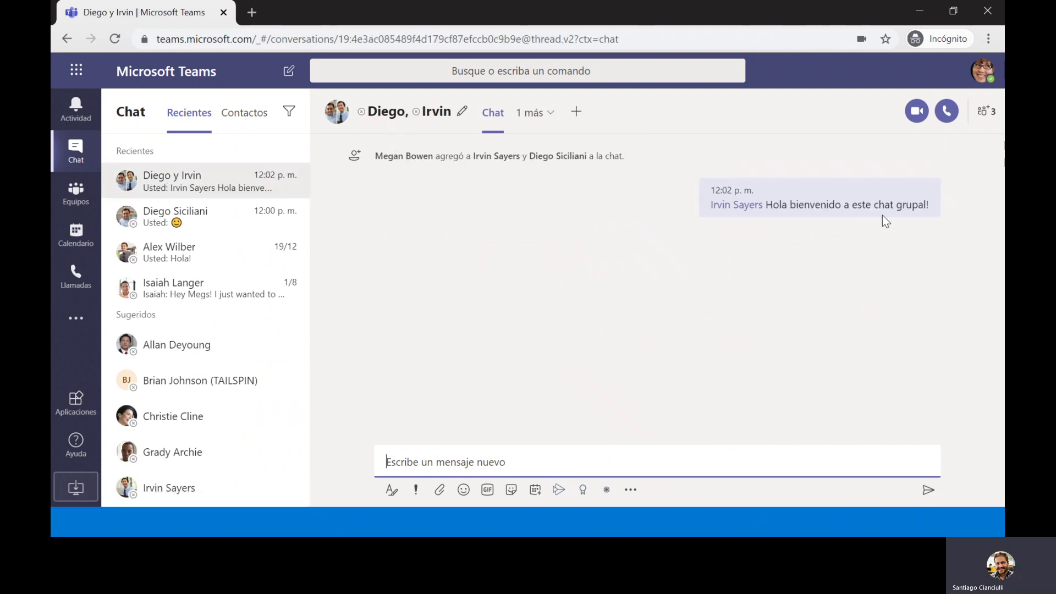
left_click(727, 205)
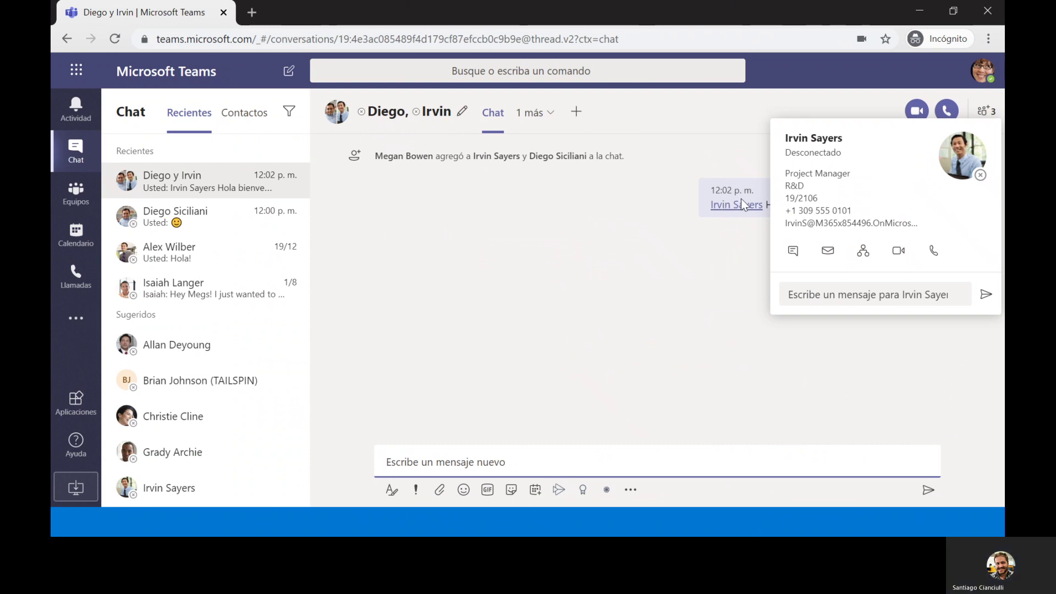
left_click(726, 206)
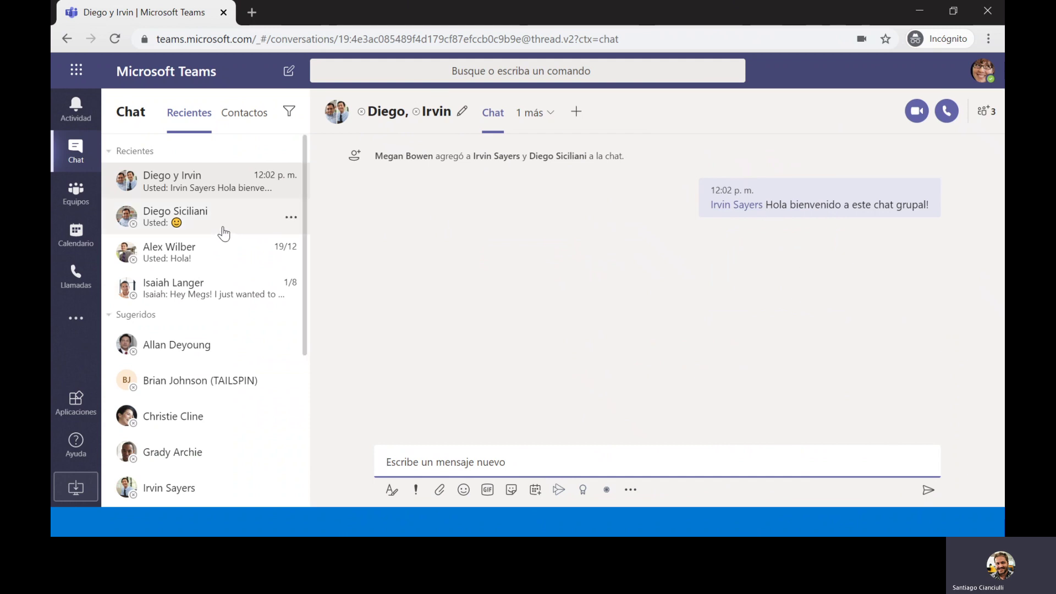
- Copy the formatted task-list message from the one-to-one chat and paste it into a new group chat message
left_click(223, 228)
left_click_drag(877, 246, 815, 204)
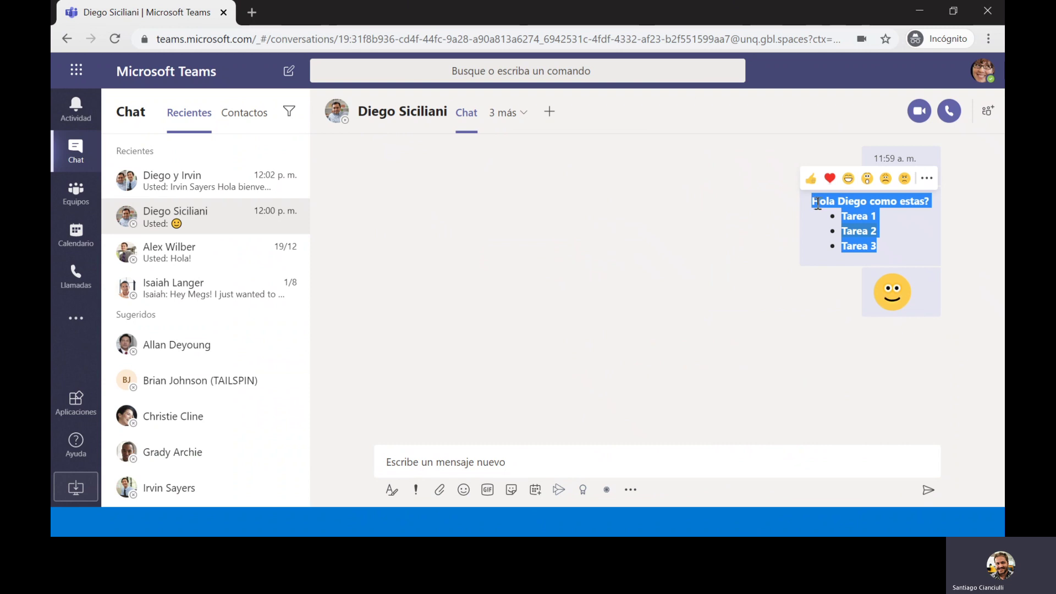
key("ctrl+c")
left_click(209, 182)
left_click(473, 462)
key("ctrl+v")
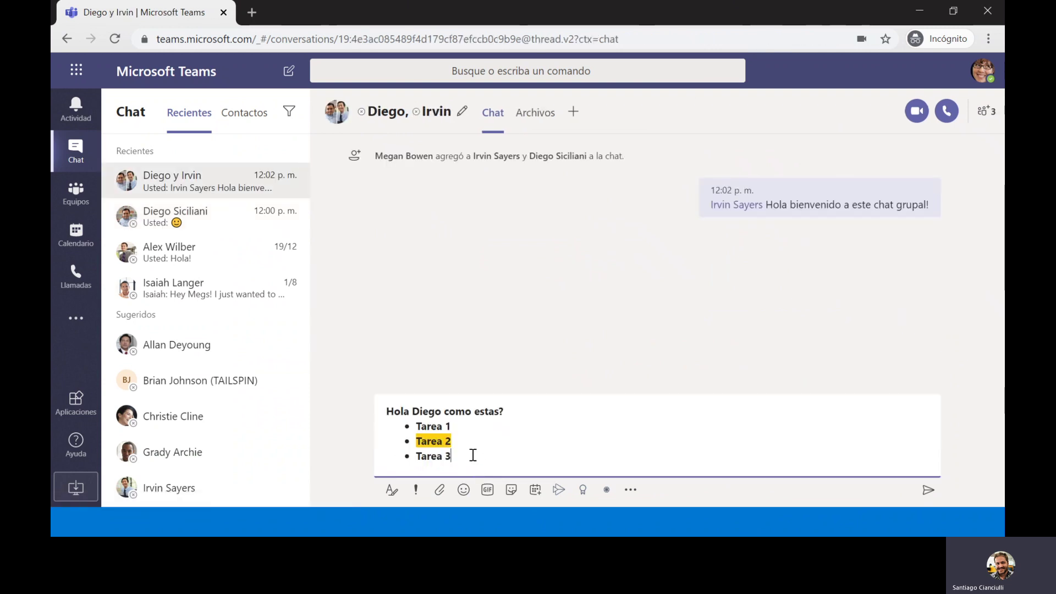
- Replace the greeted name with a first-name mention, add "Te dejo la lista de tareas" after the greeting and send the message
double_click(419, 412)
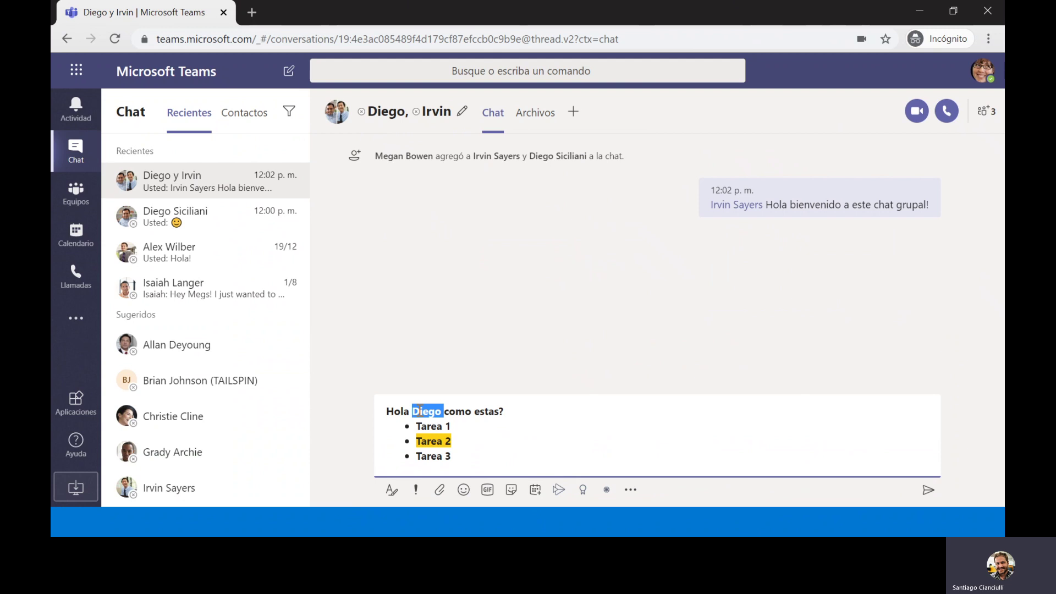
type("@die")
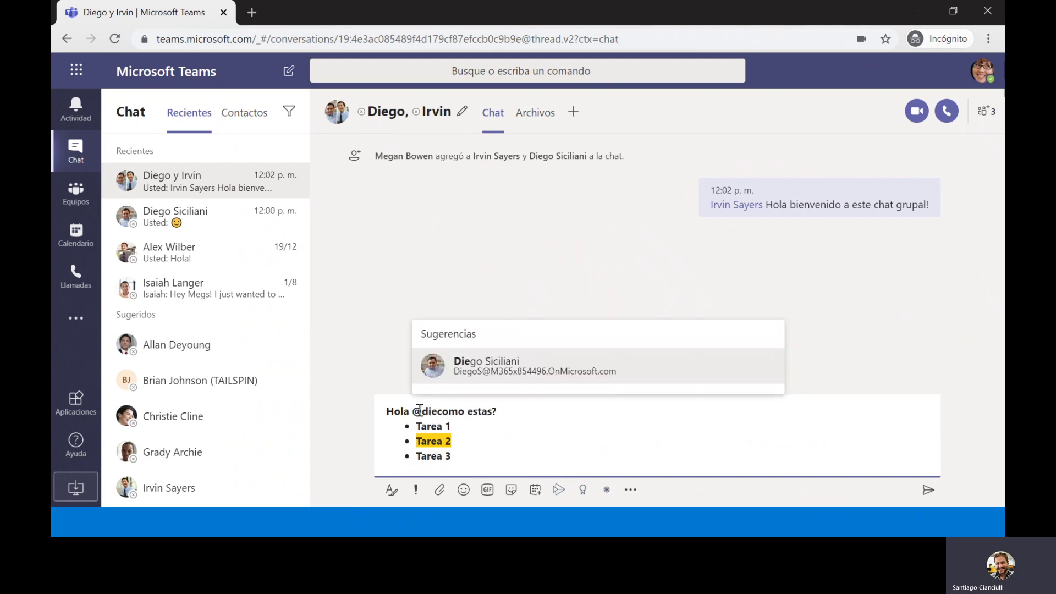
key("Return")
key("BackSpace")
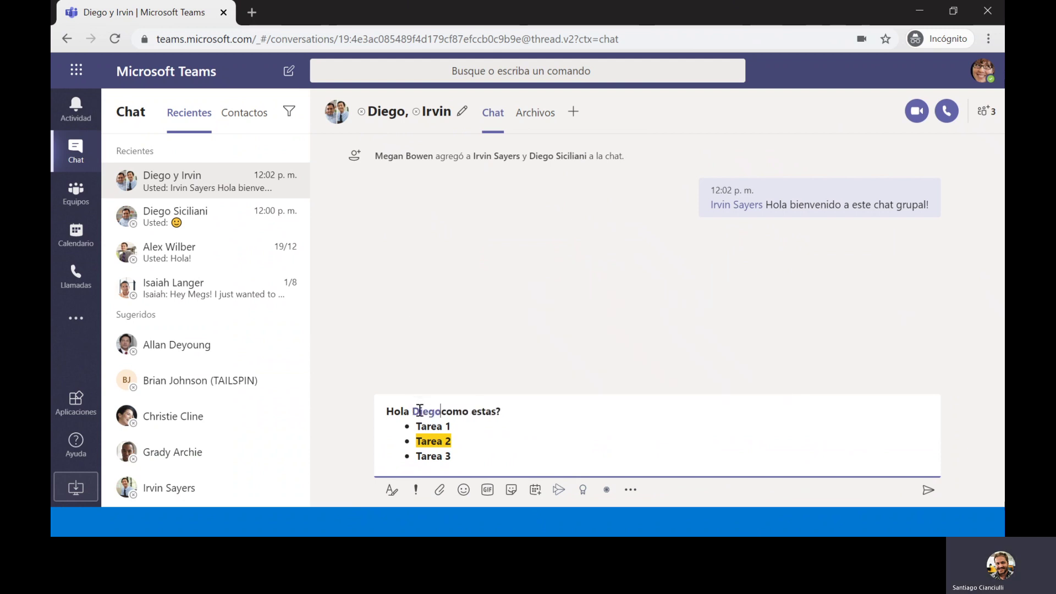
left_click(503, 403)
type("Te dejo la lista de tareas")
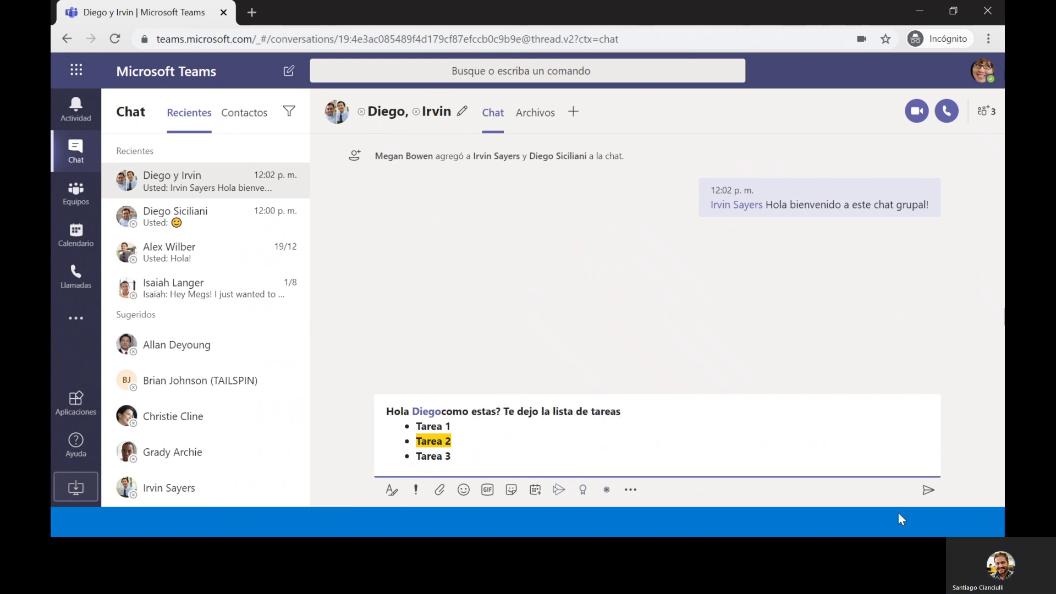
left_click(932, 490)
- Edit the sent task-list message to add a fourth bullet "Tarea 4" and save the change
mouse_move(882, 276)
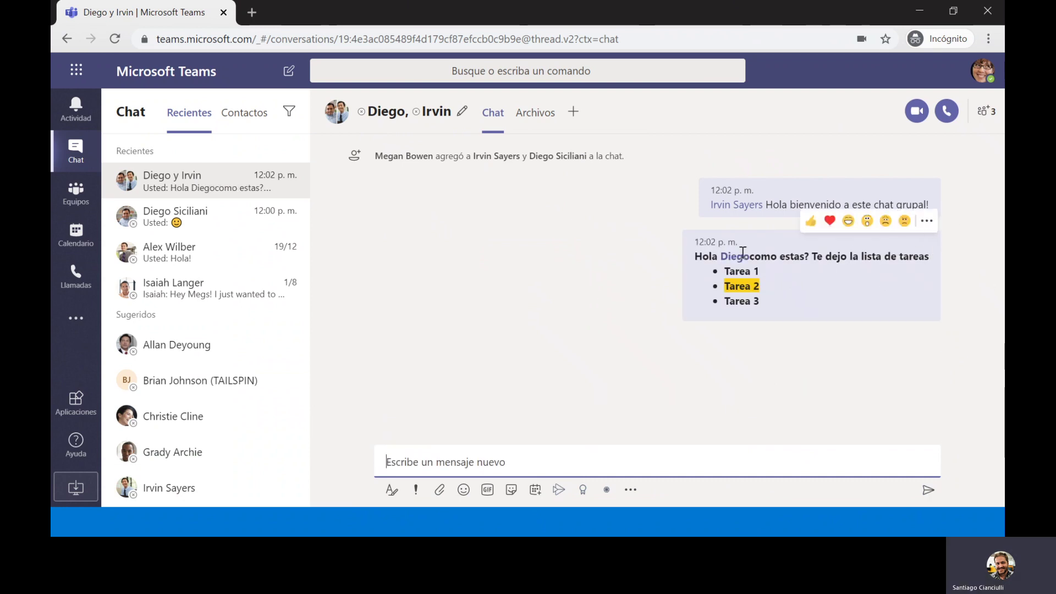
left_click(928, 221)
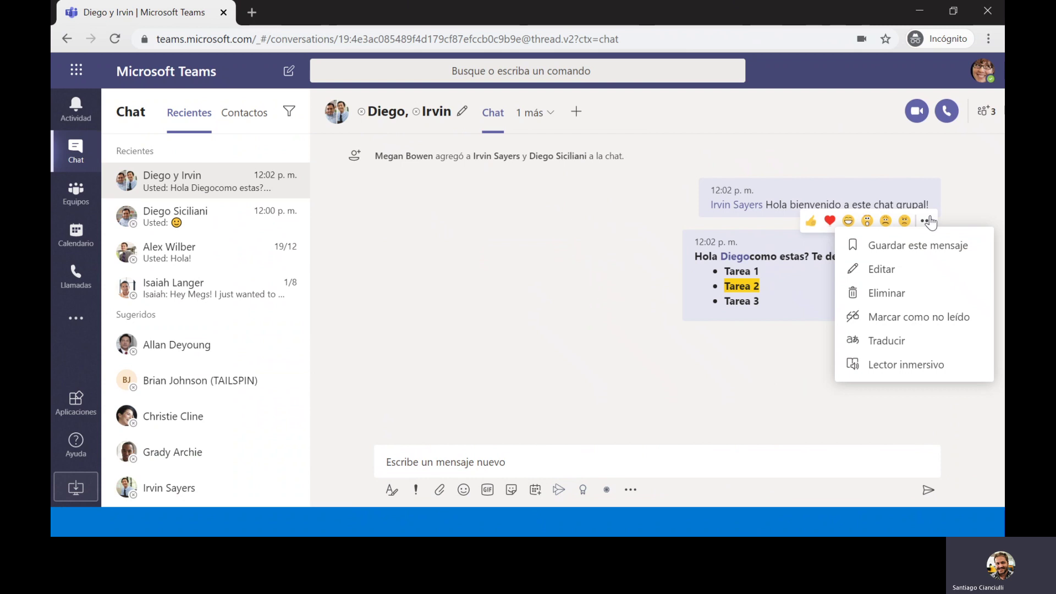
left_click(892, 276)
left_click(572, 295)
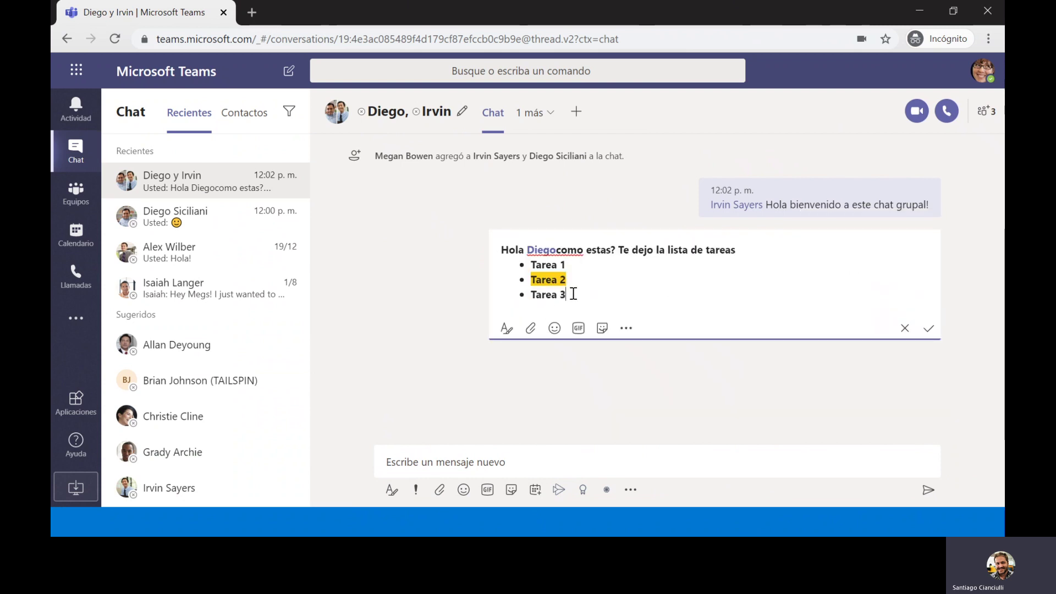
key("Return")
type("T")
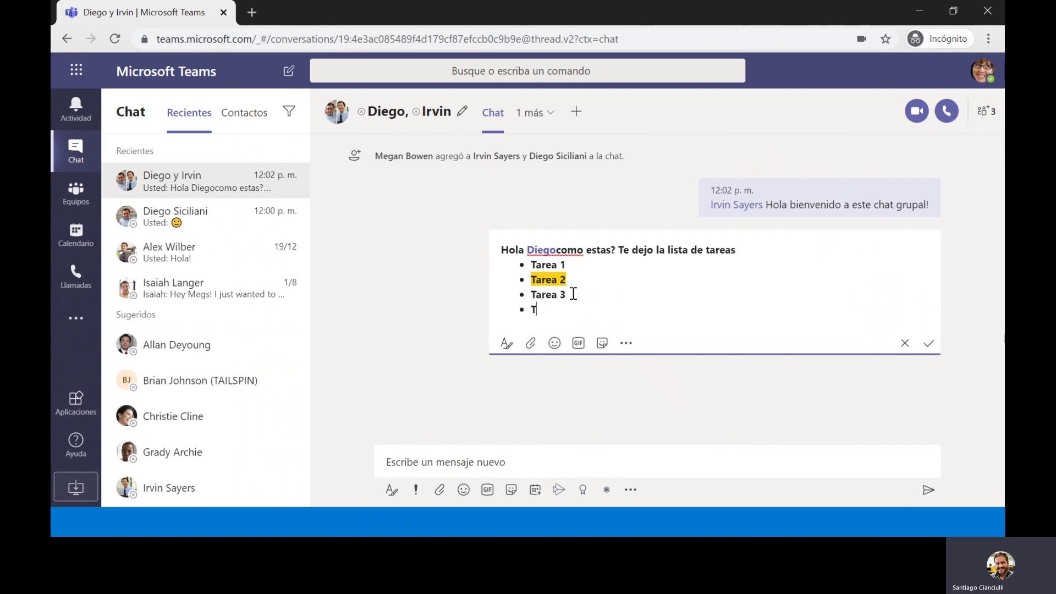
type("area 4")
left_click(928, 343)
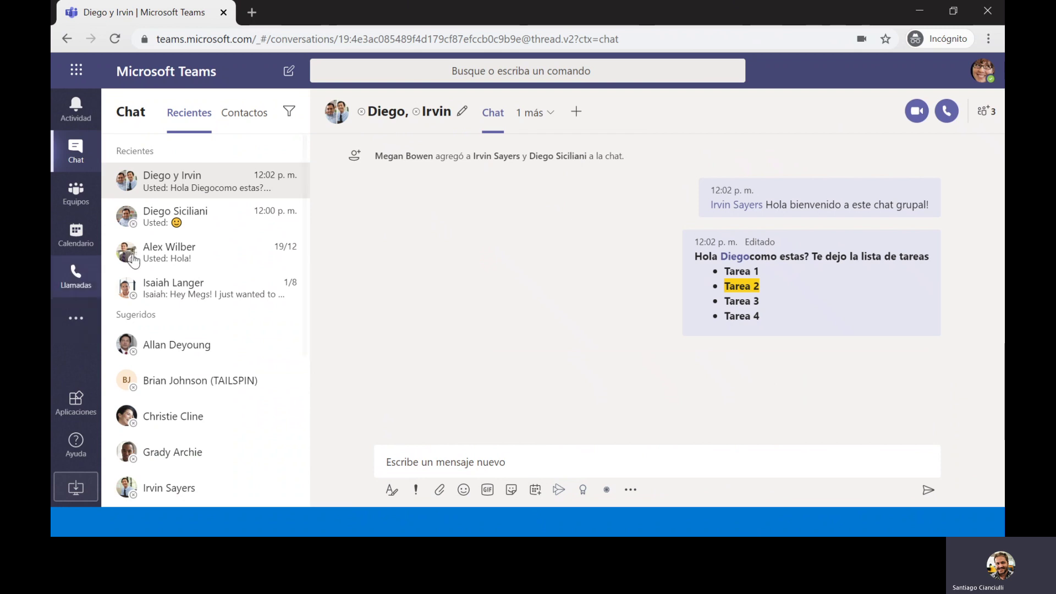
- React with a heart to the contact's message about volunteering for the International Marketing Campaign
left_click(177, 248)
left_click(182, 283)
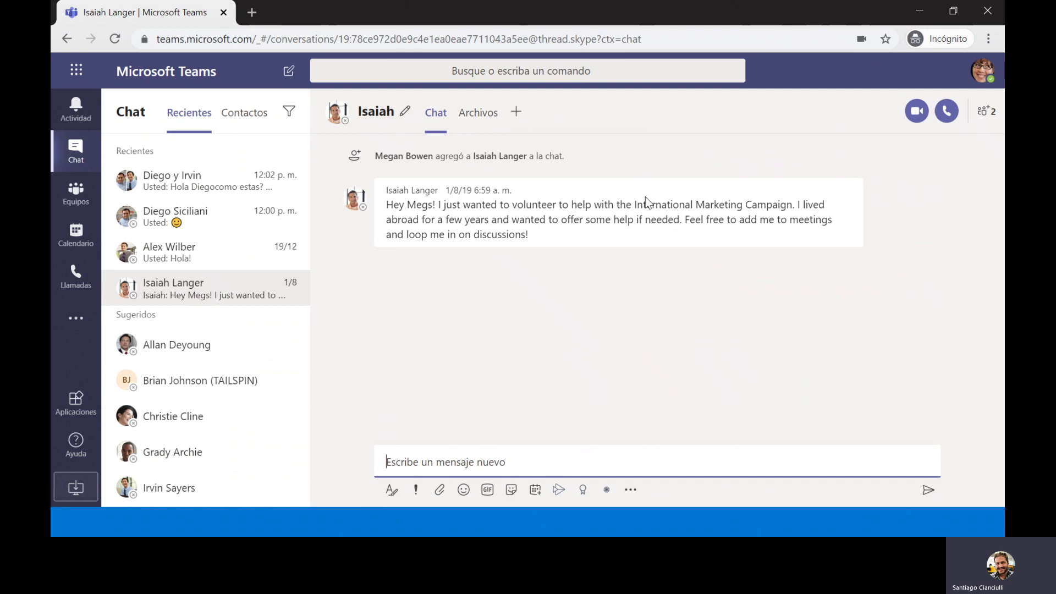
mouse_move(778, 205)
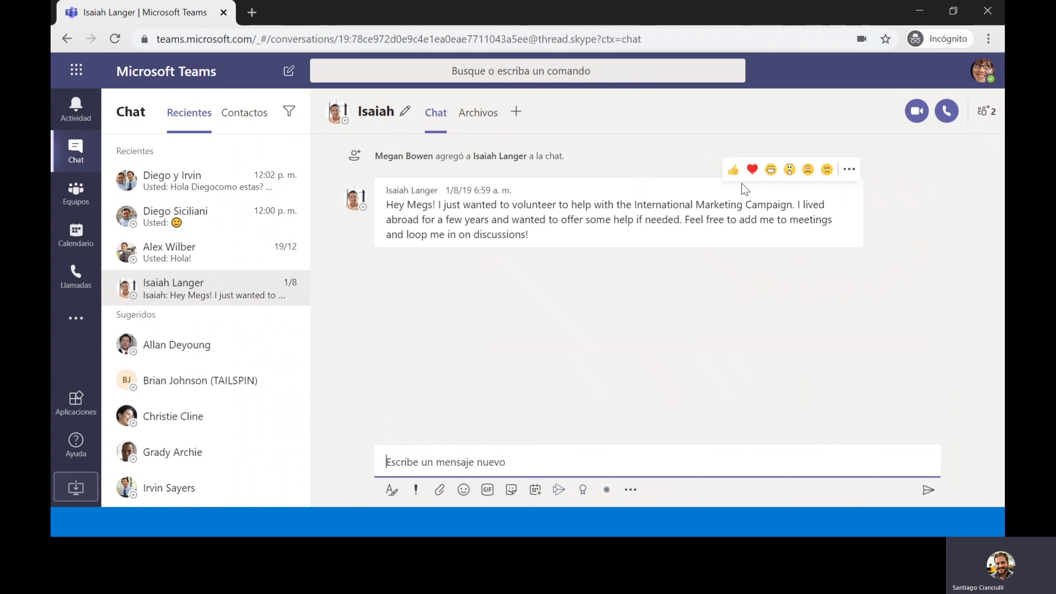
left_click(749, 171)
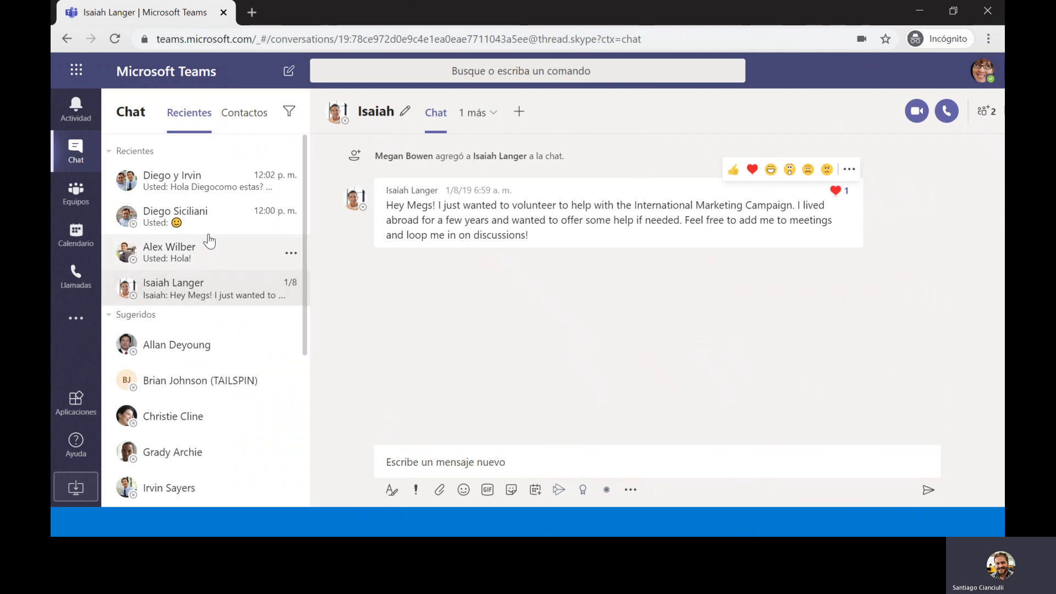
- Pin the one-to-one chat whose last message is the smiling emoji
left_click(291, 221)
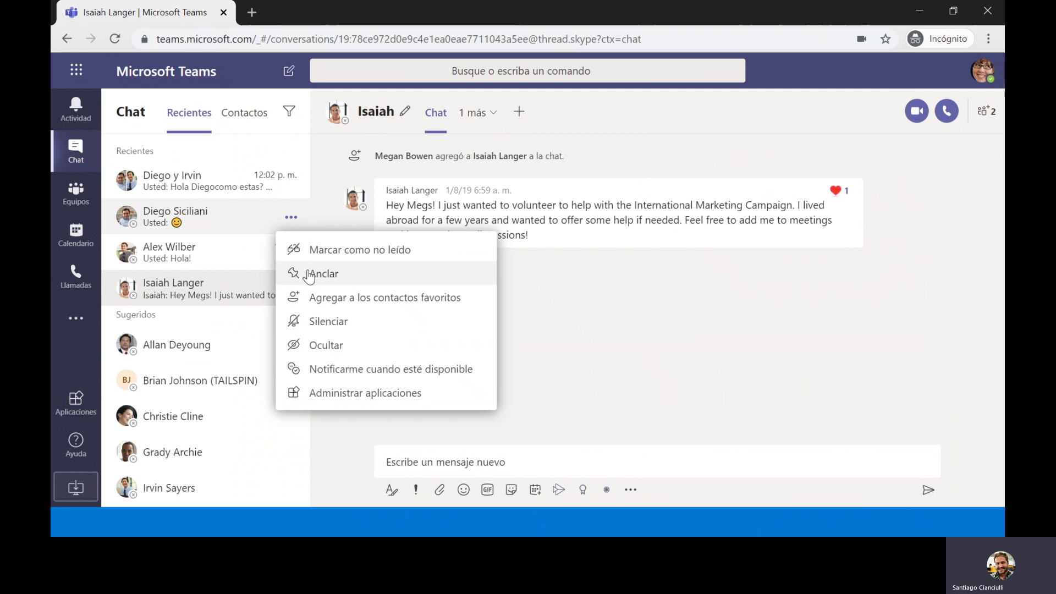
left_click(330, 275)
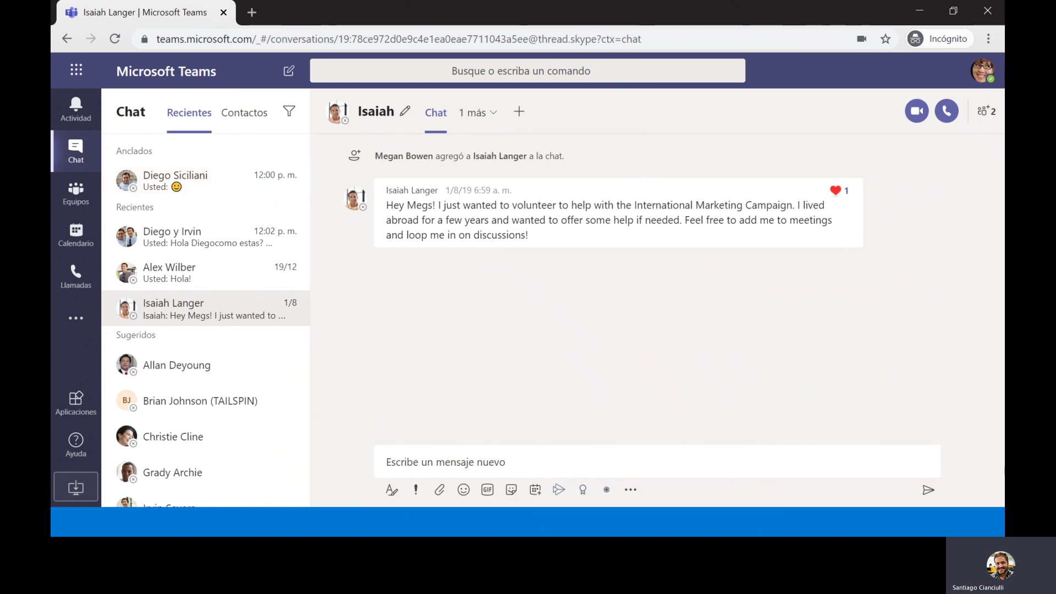
key("alt+Tab")
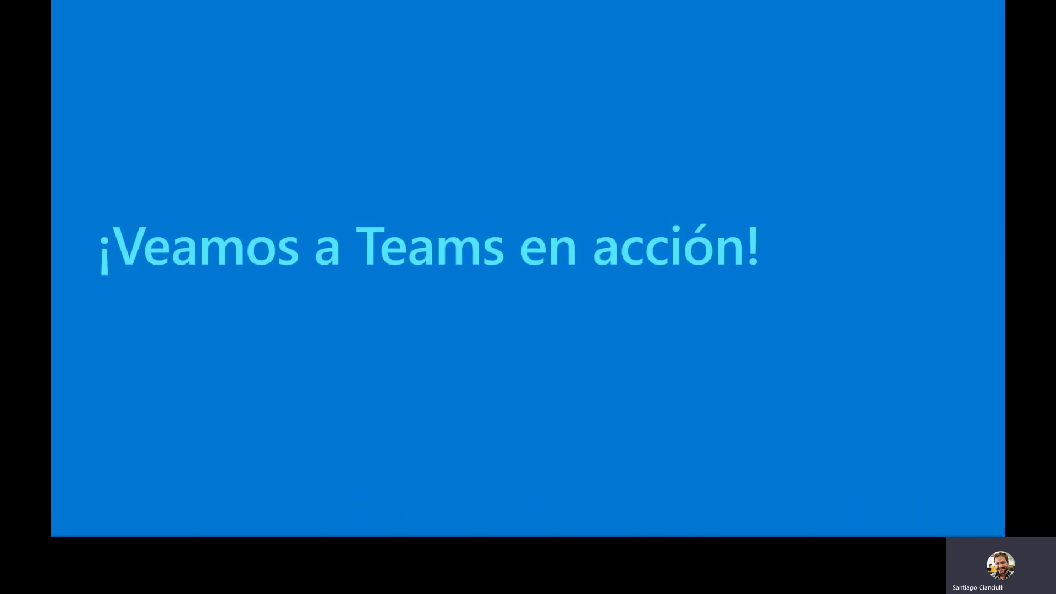
key("alt+Tab")
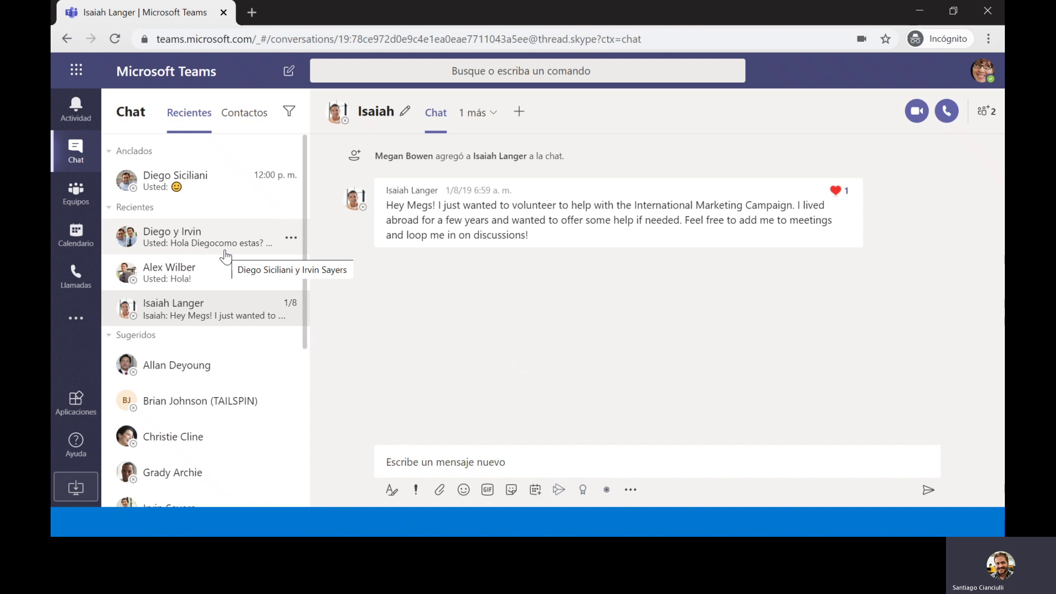
left_click(498, 74)
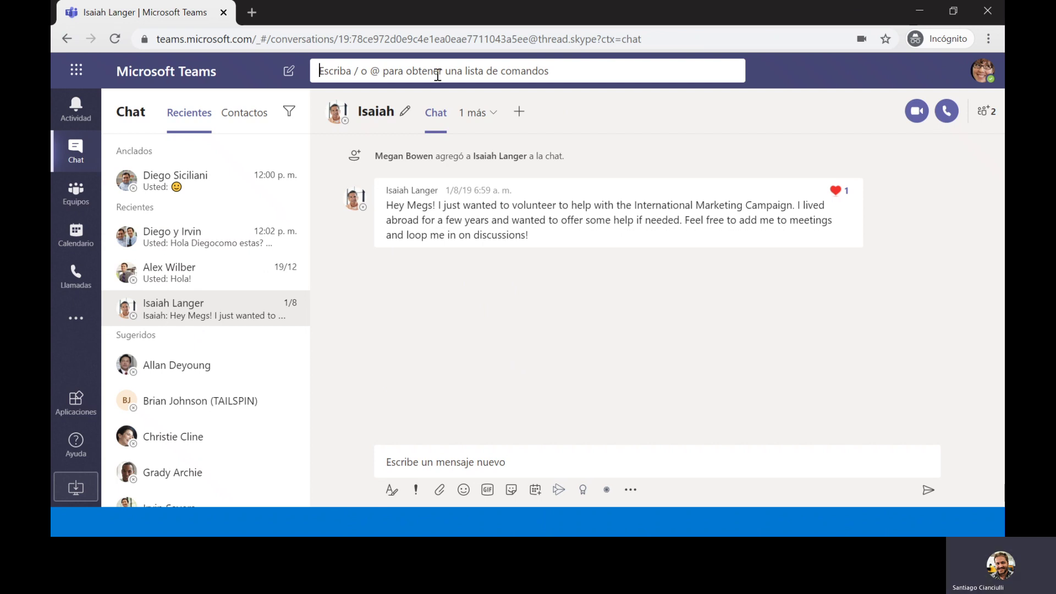
- Open the calls section and bring up the form for making a call
left_click(77, 291)
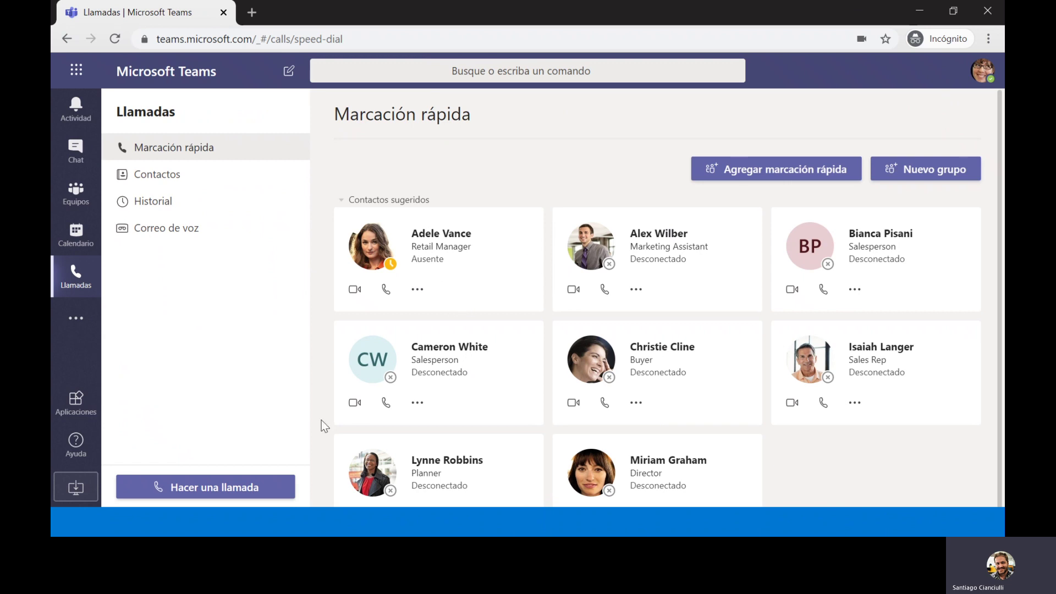
left_click(210, 489)
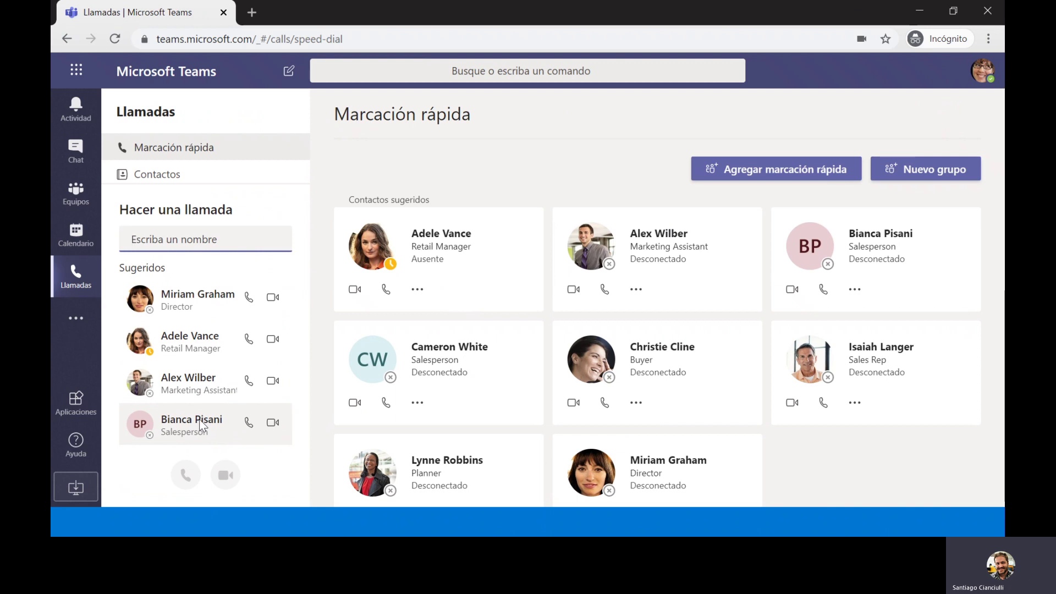
- Open the contacts list in the calls section and show the additional options for the contact directly below Jamie's entry
left_click(203, 182)
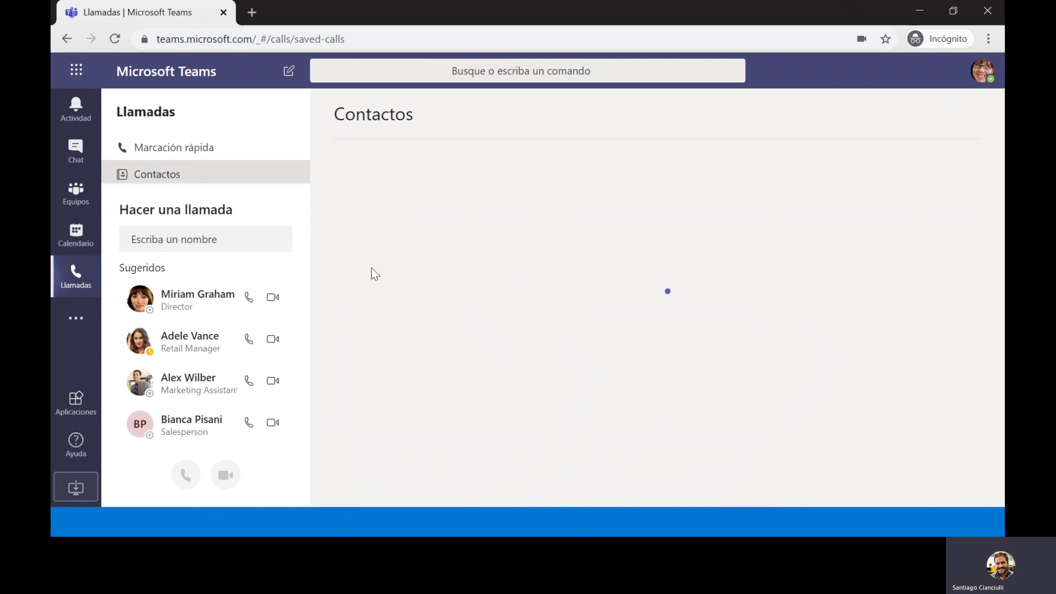
scroll(563, 276, "down", 10)
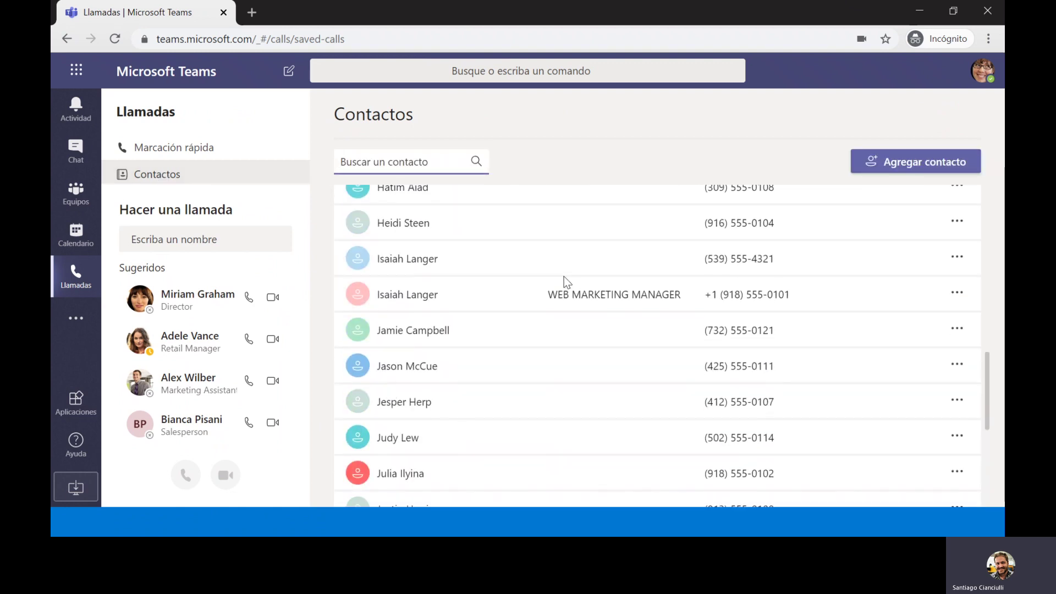
left_click(480, 357)
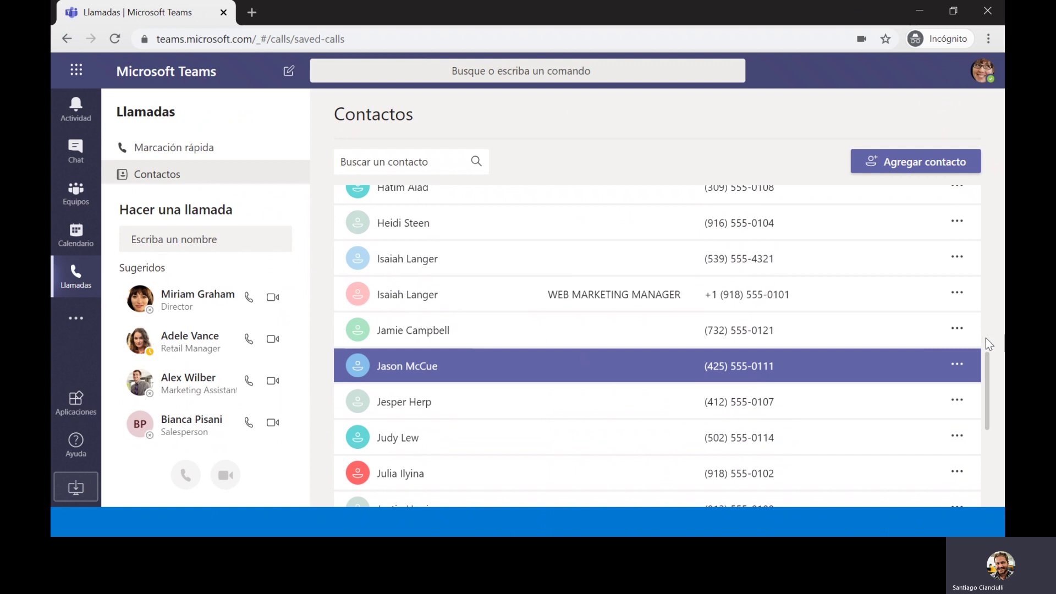
left_click(957, 365)
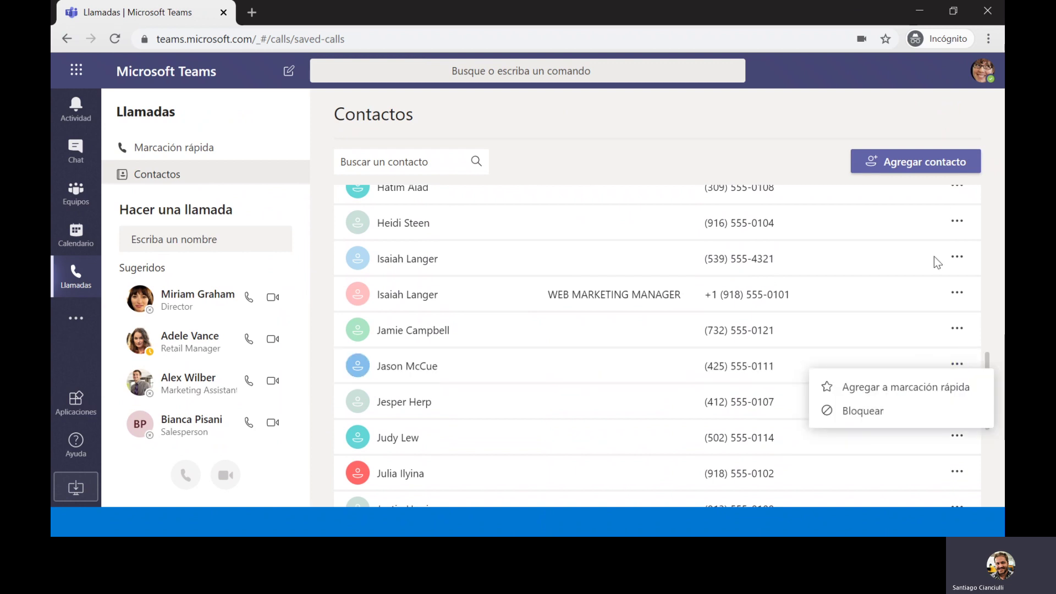
- View the profile card of the web marketing manager, look over the start of the contacts list, and return to speed dial
left_click(414, 275)
left_click(365, 292)
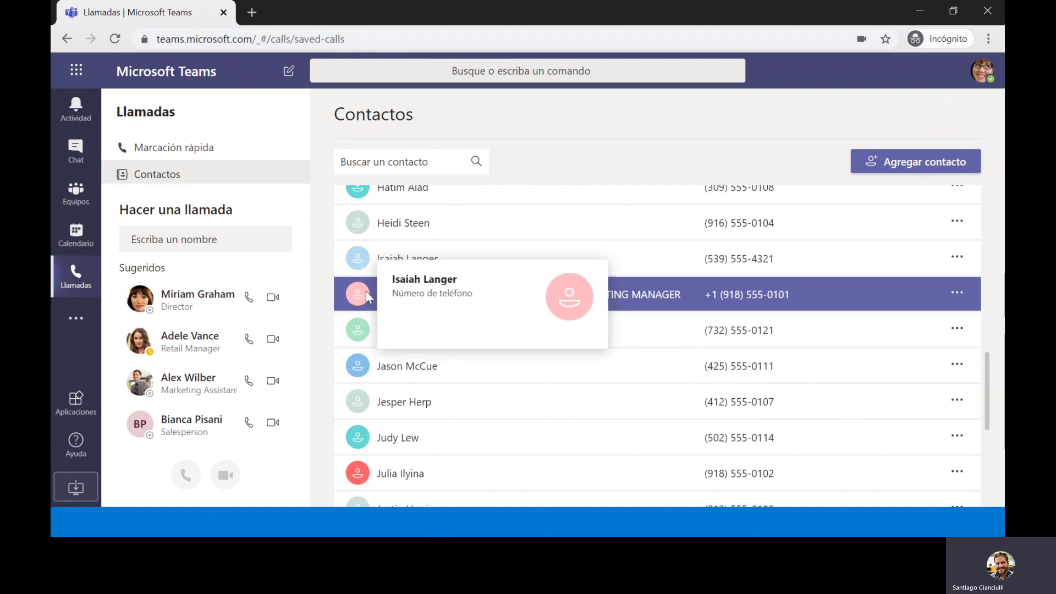
mouse_move(352, 296)
scroll(703, 267, "up", 10)
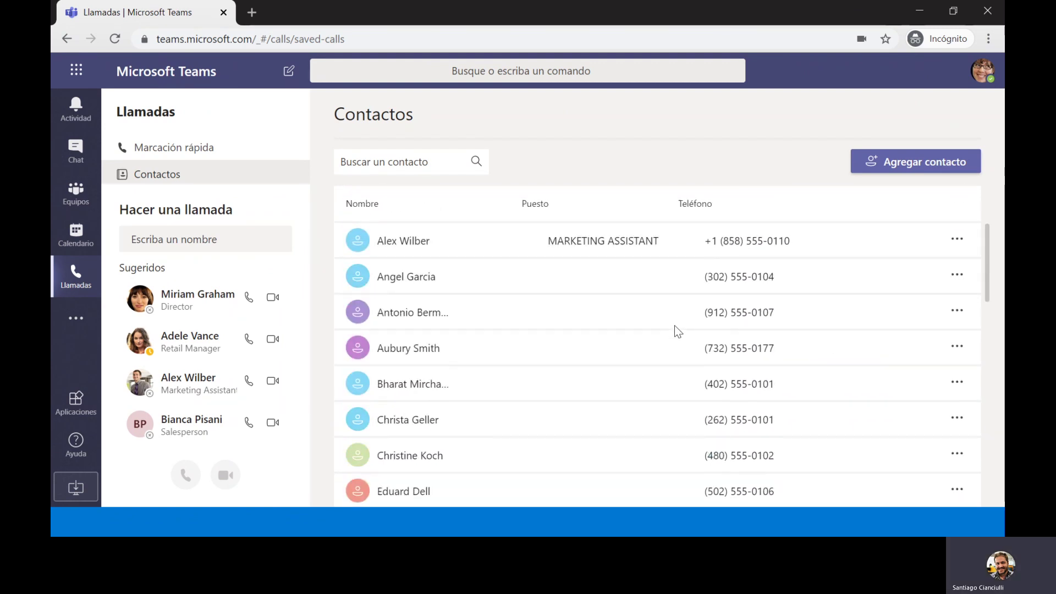
left_click(450, 315)
mouse_move(365, 323)
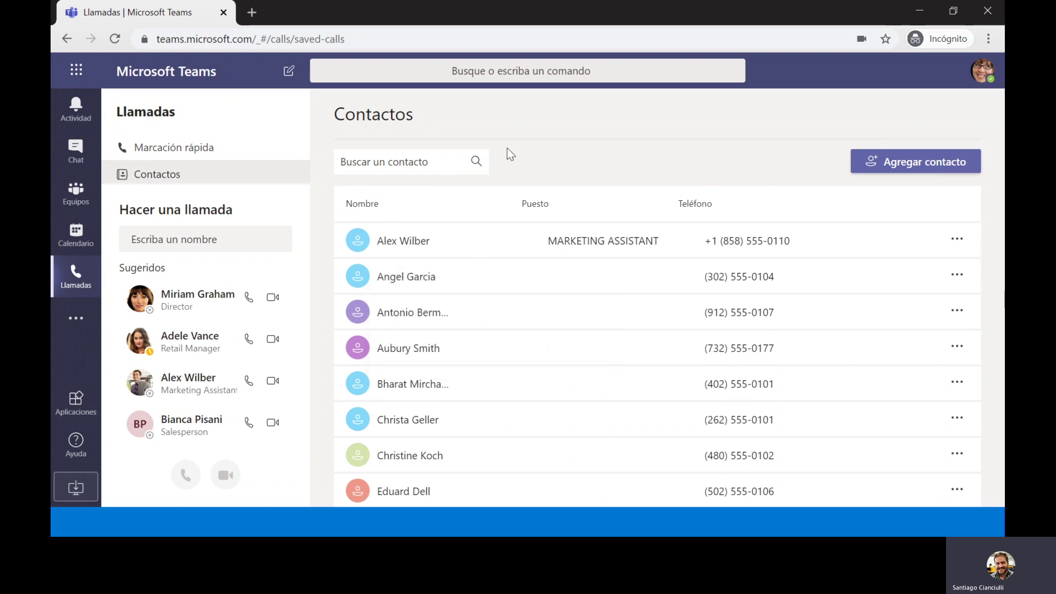
left_click(731, 291)
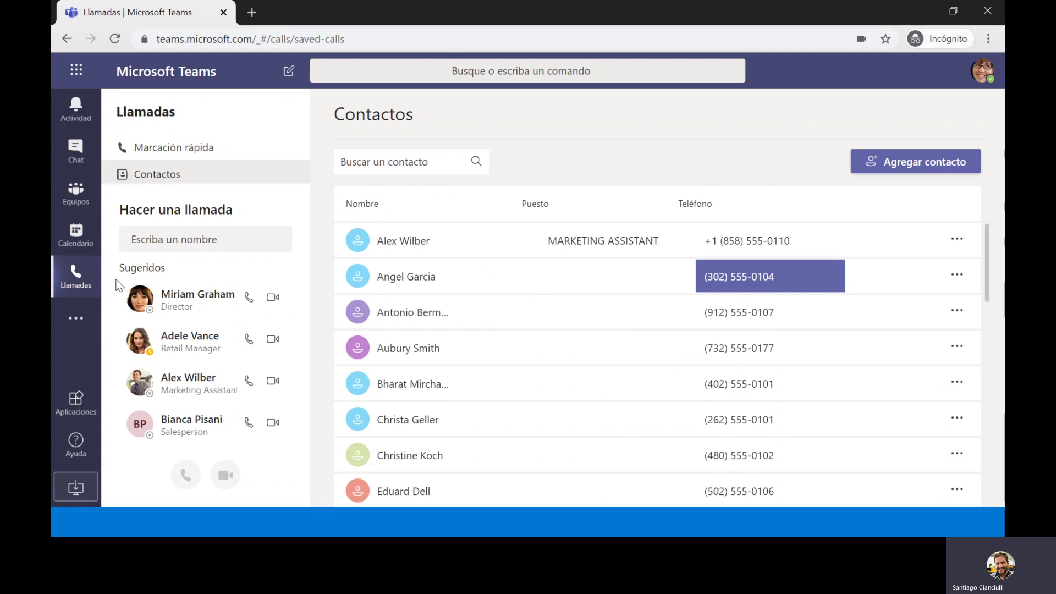
left_click(86, 285)
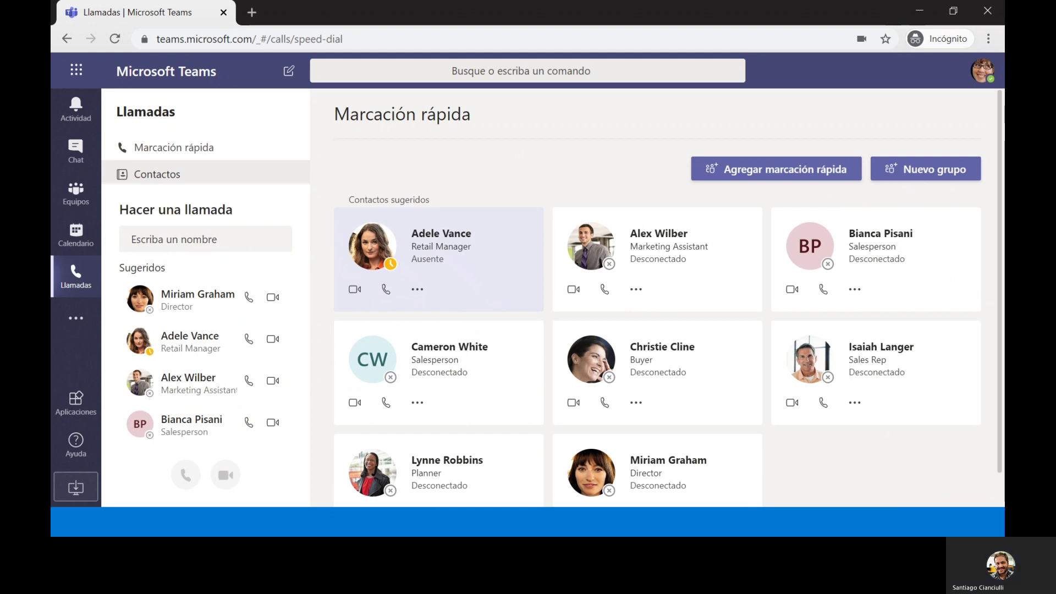
key("Right")
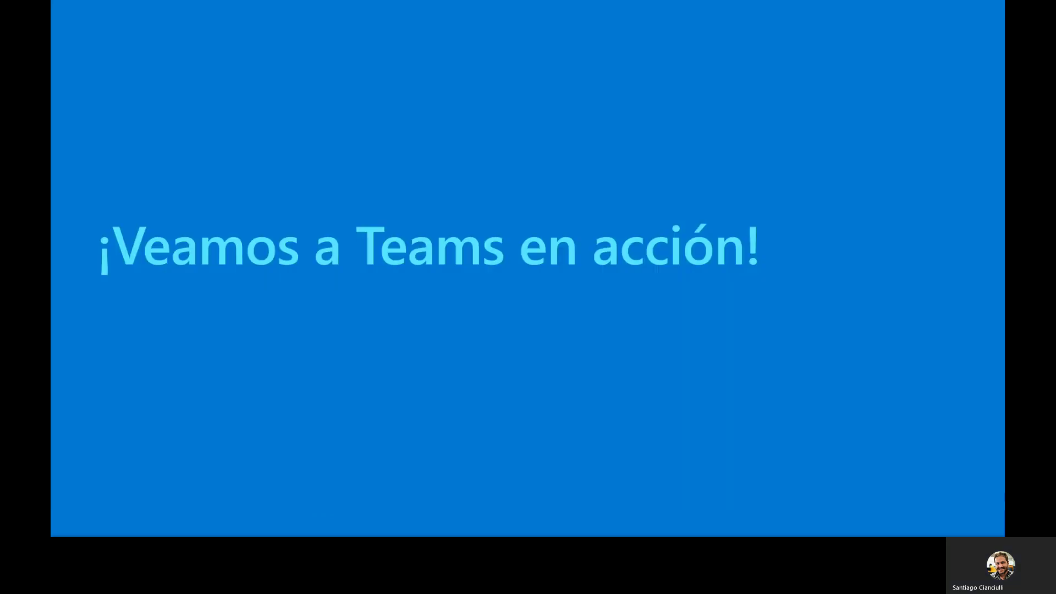
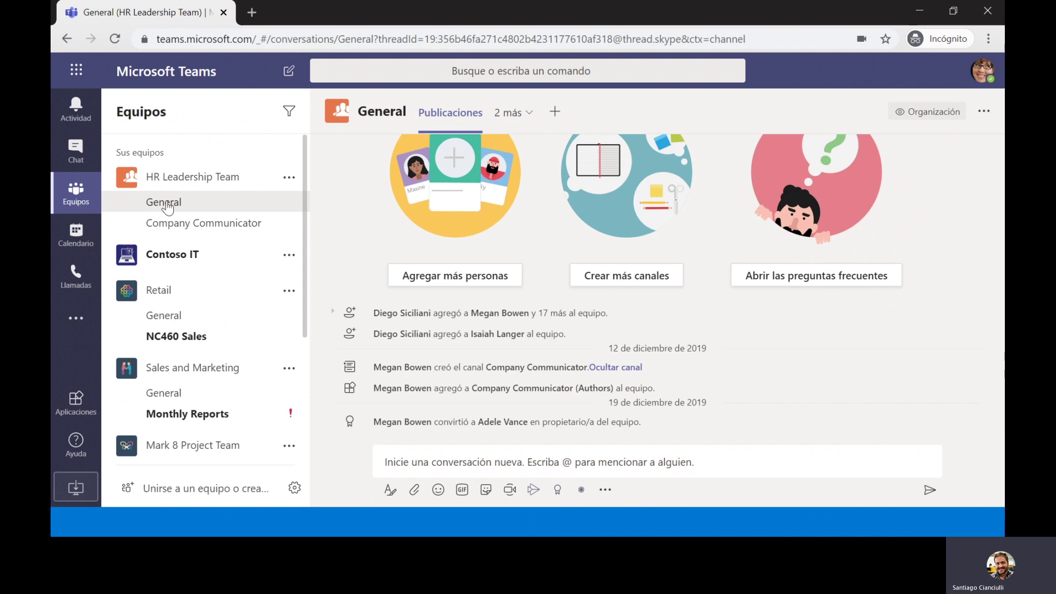
- Collapse the channel lists of the HR Leadership Team, Retail, Sales and Marketing, and Mark 8 Project Team teams
left_click(110, 179)
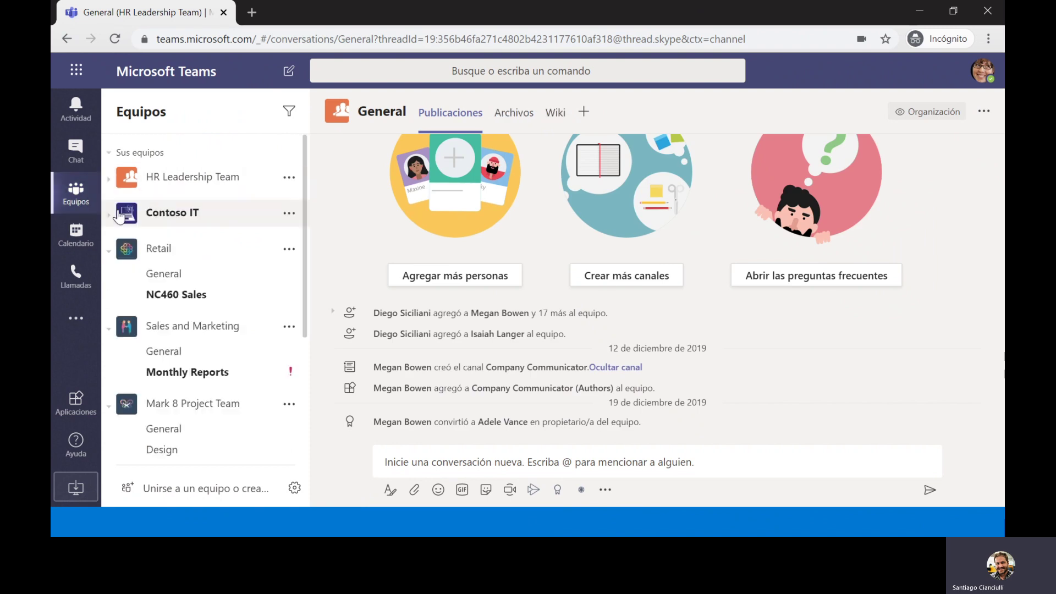
left_click(110, 249)
left_click(109, 285)
left_click(108, 322)
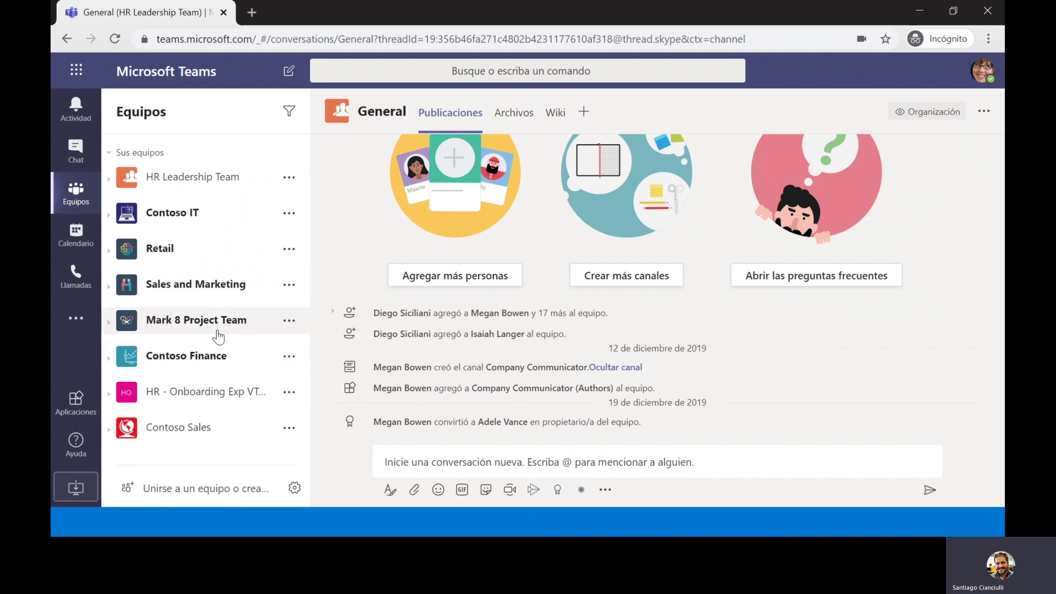
- Start creating a new team and choose "Privado" as its type
left_click(214, 492)
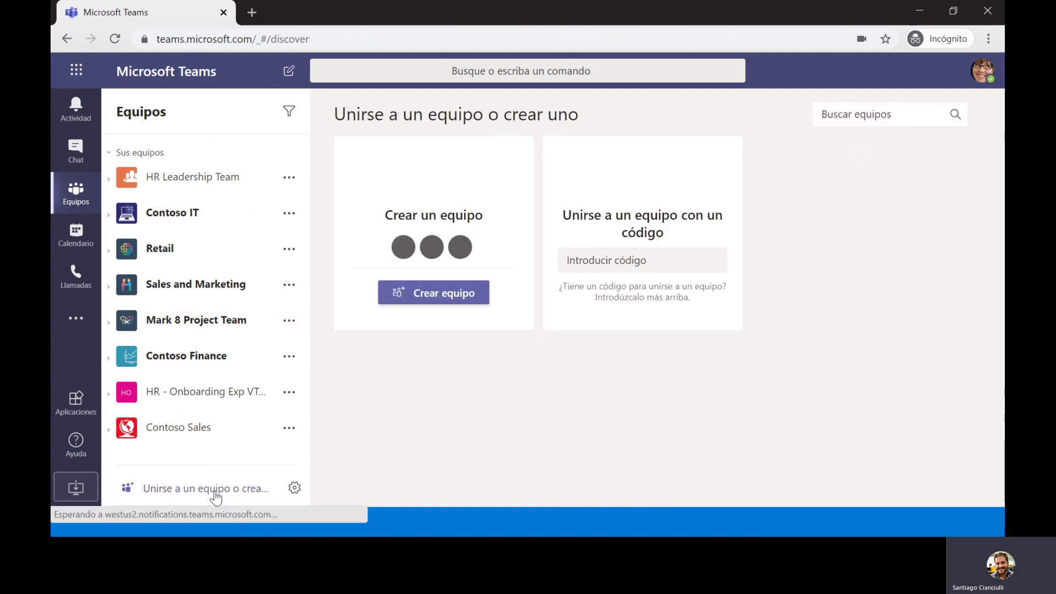
left_click(451, 292)
left_click(469, 228)
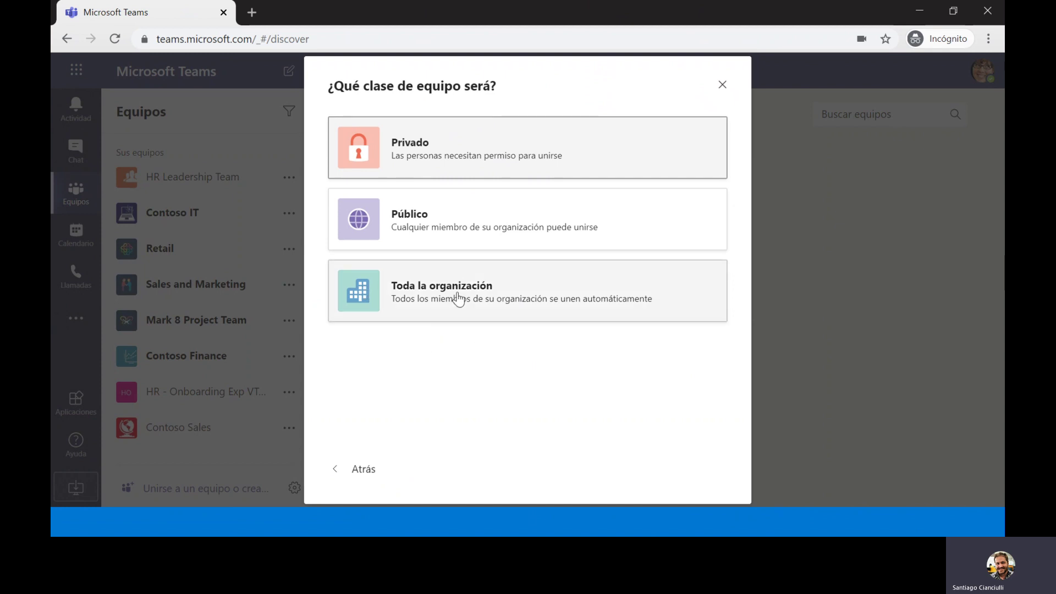
left_click(432, 143)
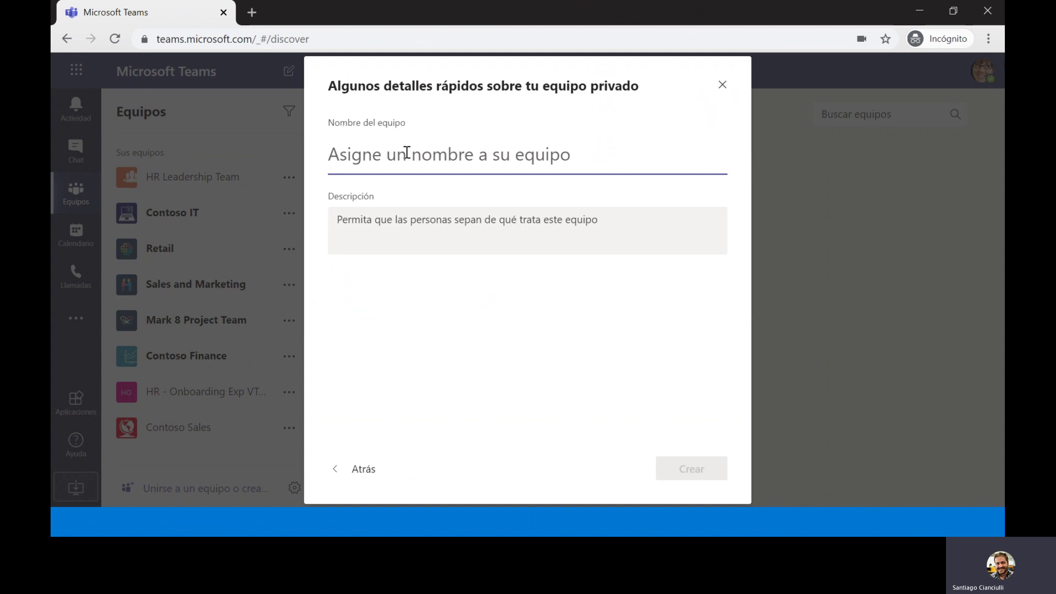
type("Equ")
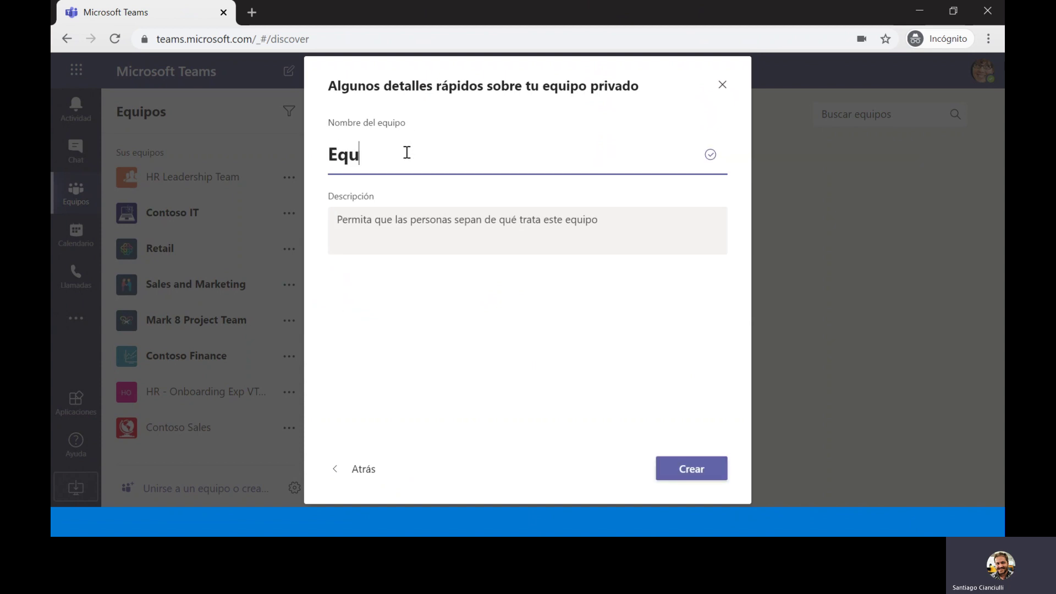
key("BackSpace")
key("BackSpace")
key("BackSpace")
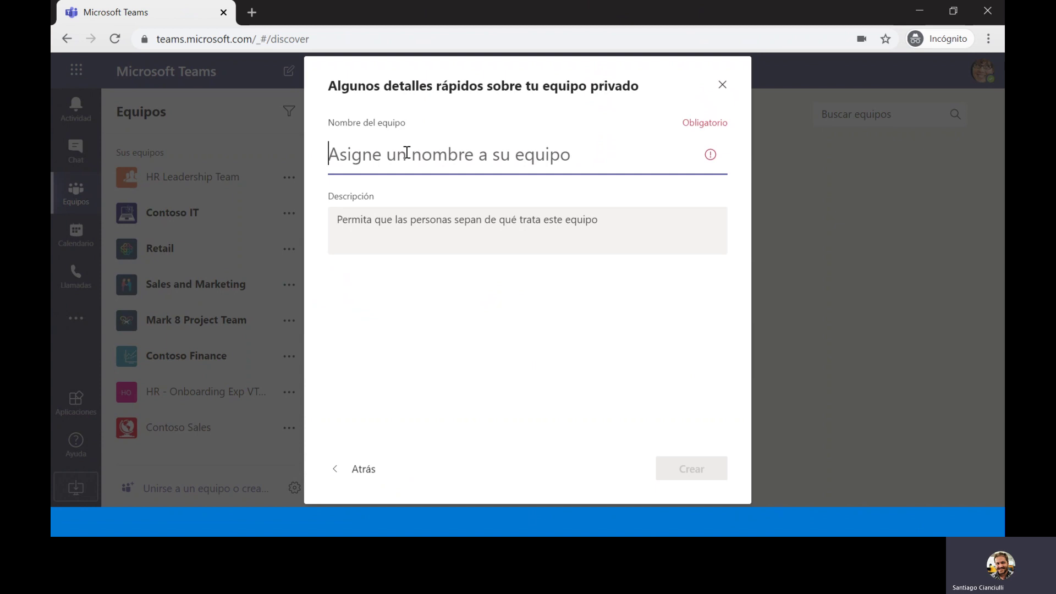
- Create the private team "Curso Microsoft Teams" with the description "Espacio para crear y manejar el contenido del curso"
type("Curso Microsoft Tea")
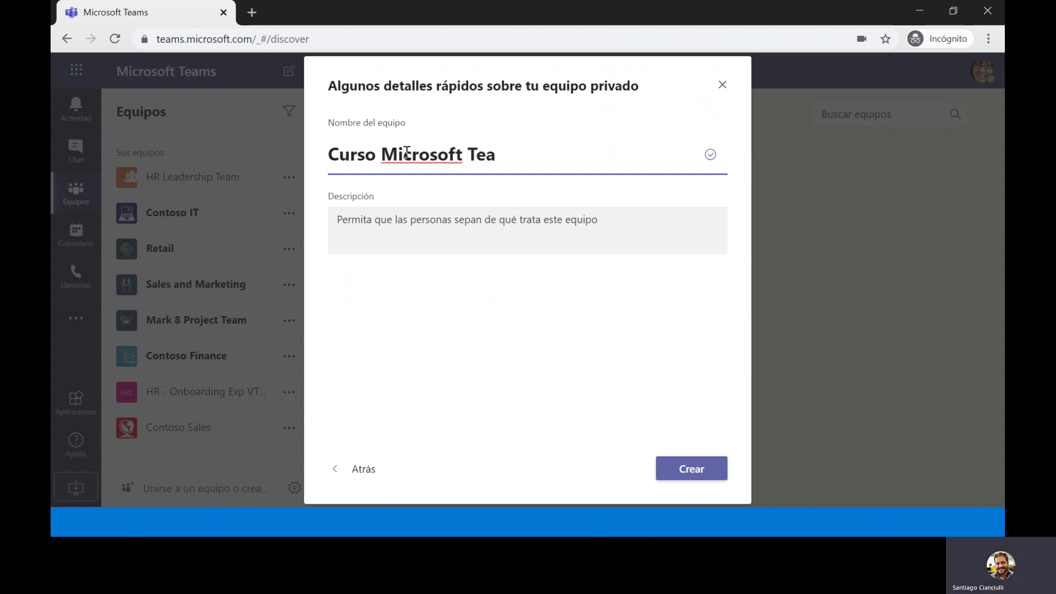
type("ms")
left_click(465, 229)
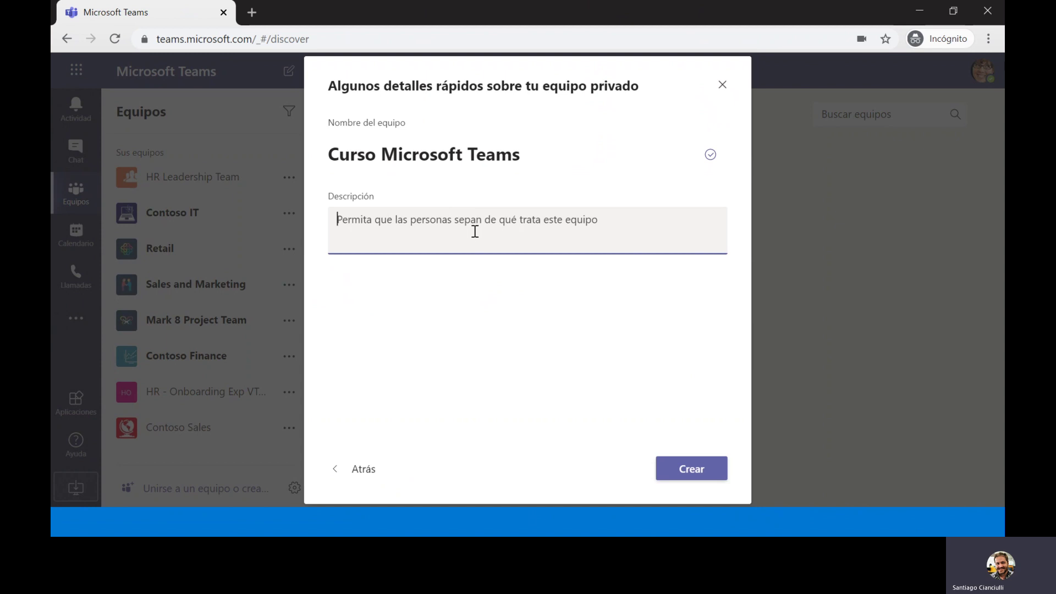
type("Espacio para crear y manejar el contenido del curso")
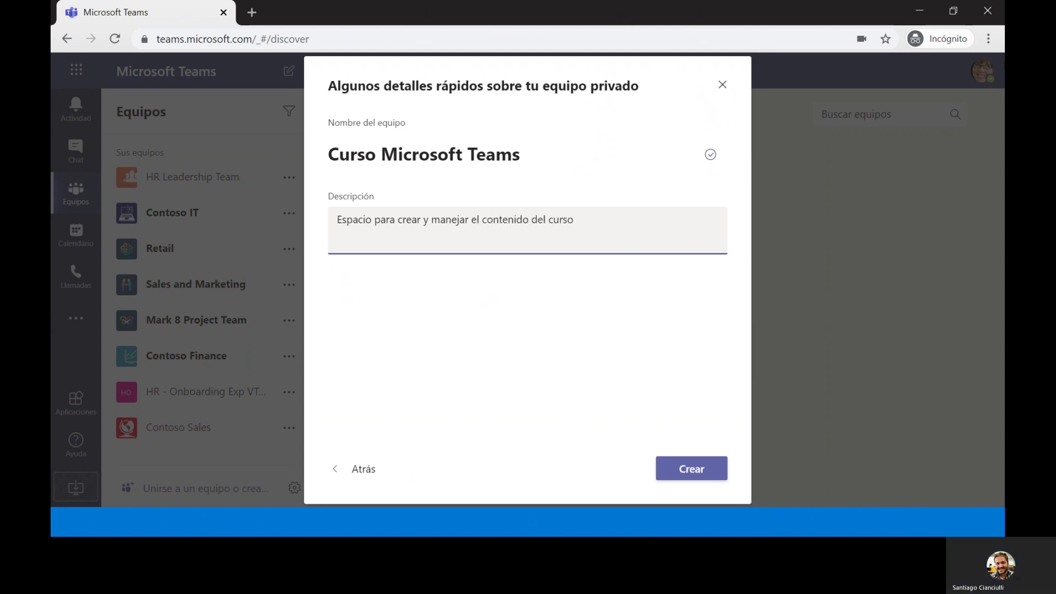
left_click(686, 467)
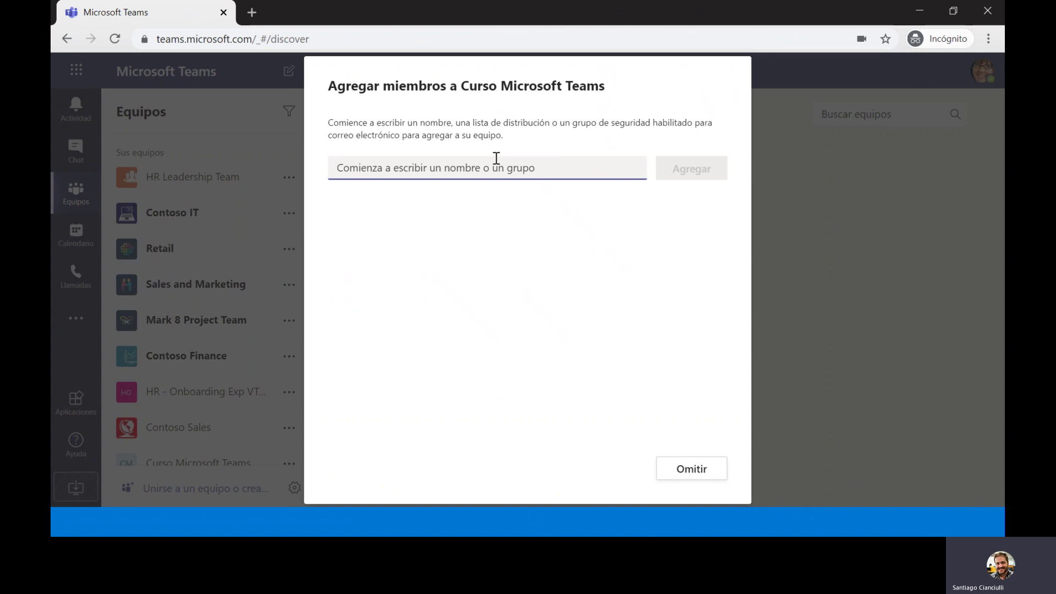
- Add the retail manager, the project manager and the HR manager as members of the Curso Microsoft Teams team
type("Adel")
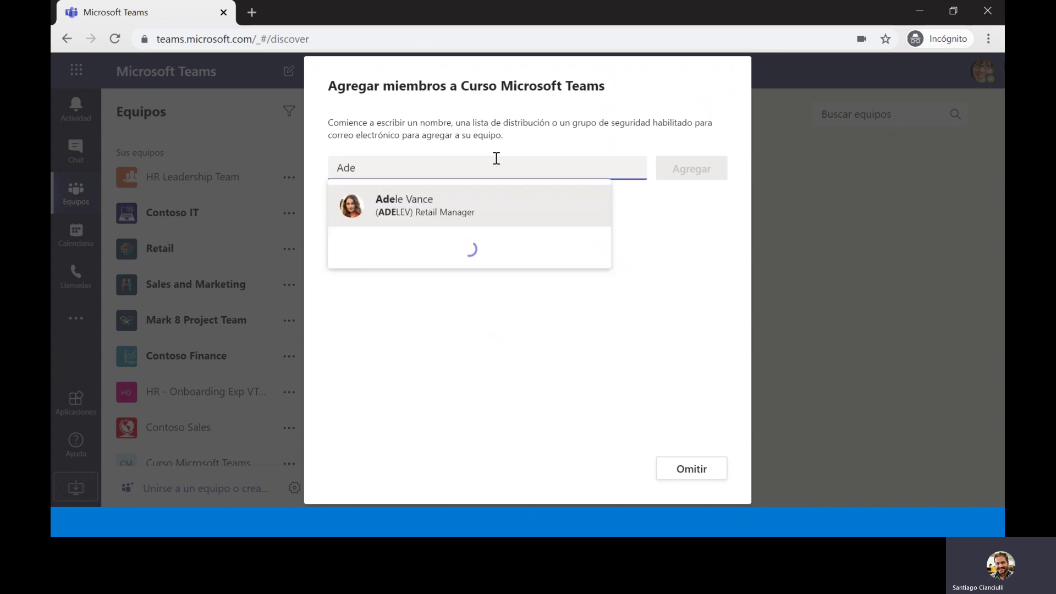
left_click(436, 218)
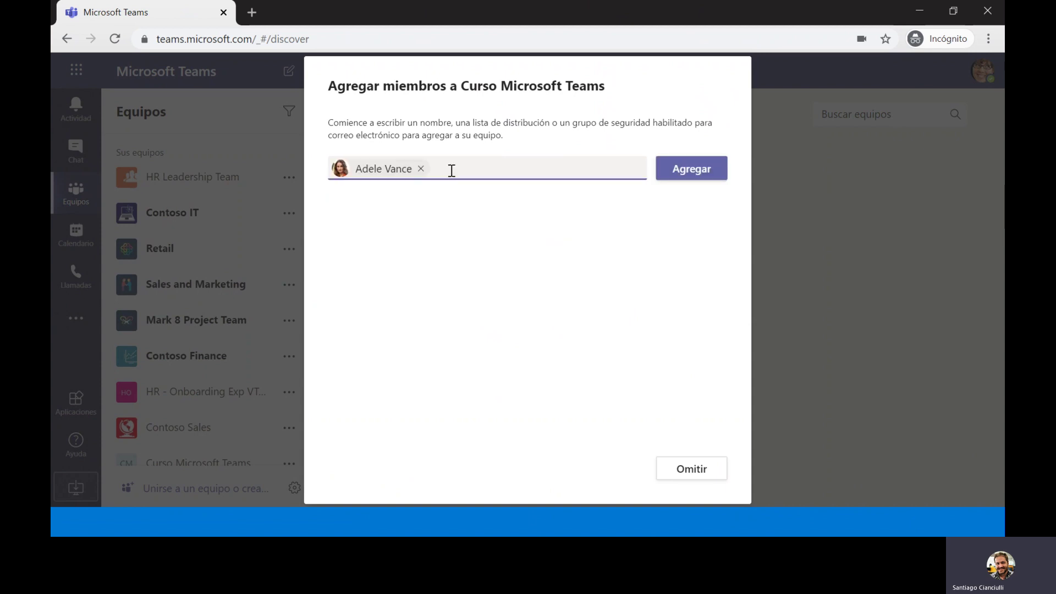
type("Ir")
left_click(575, 244)
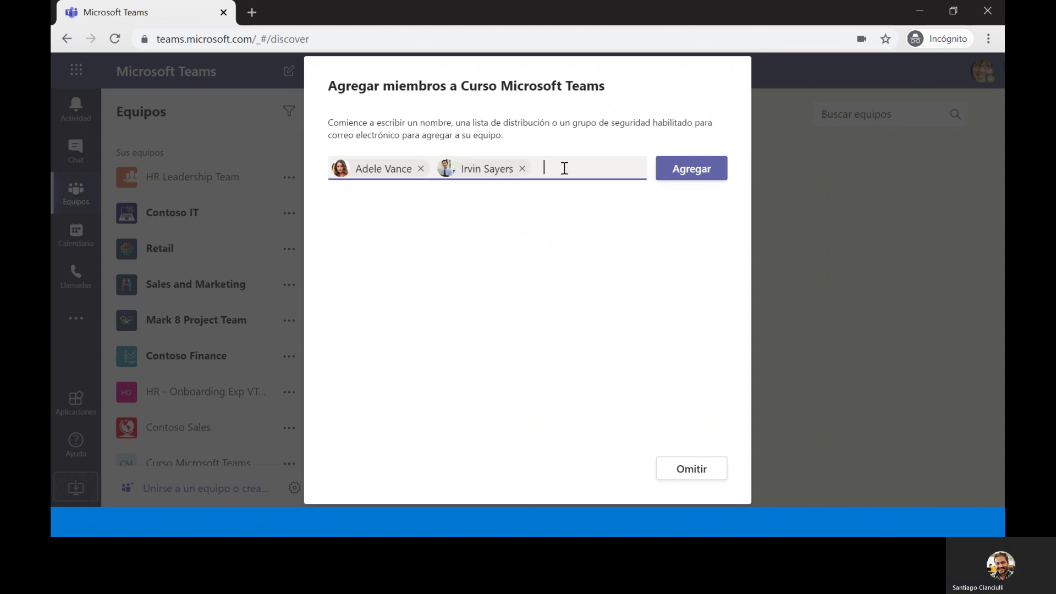
type("Di")
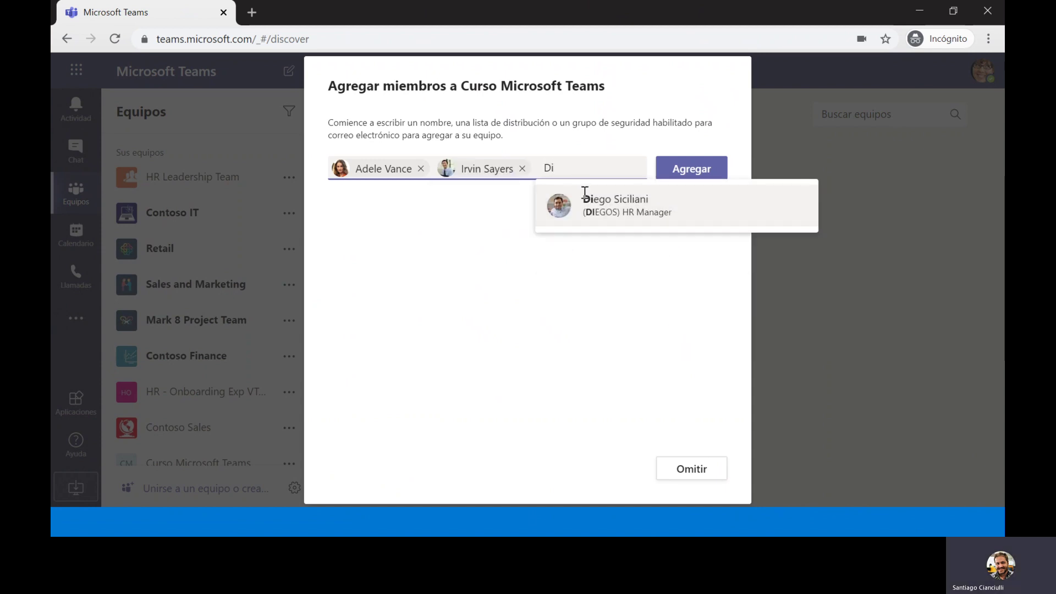
left_click(581, 200)
left_click(708, 197)
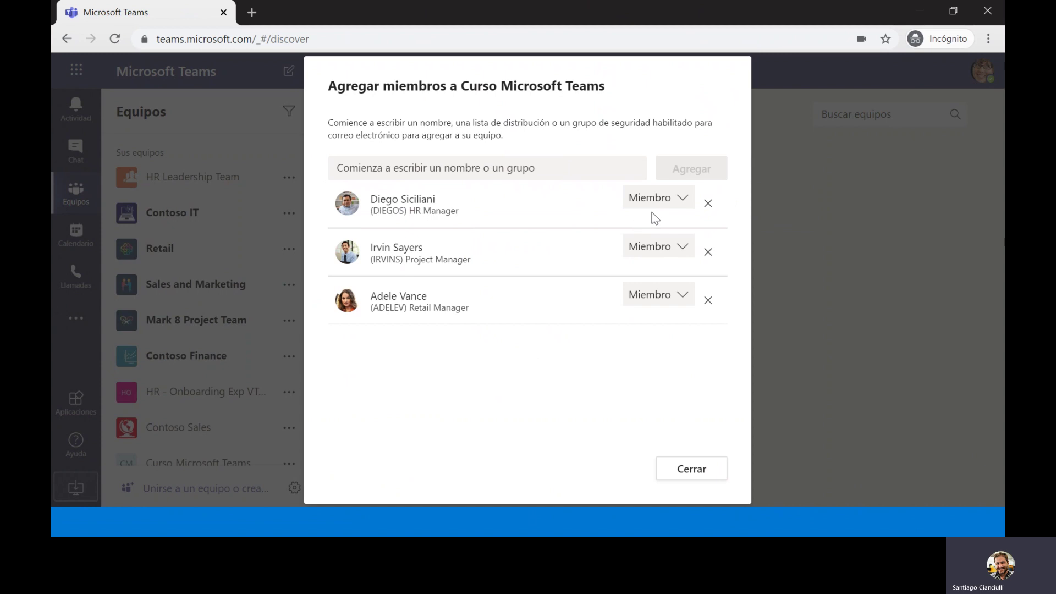
- Change the HR manager's role in the new team to "Propietario" and finish adding members
left_click(681, 206)
left_click(669, 240)
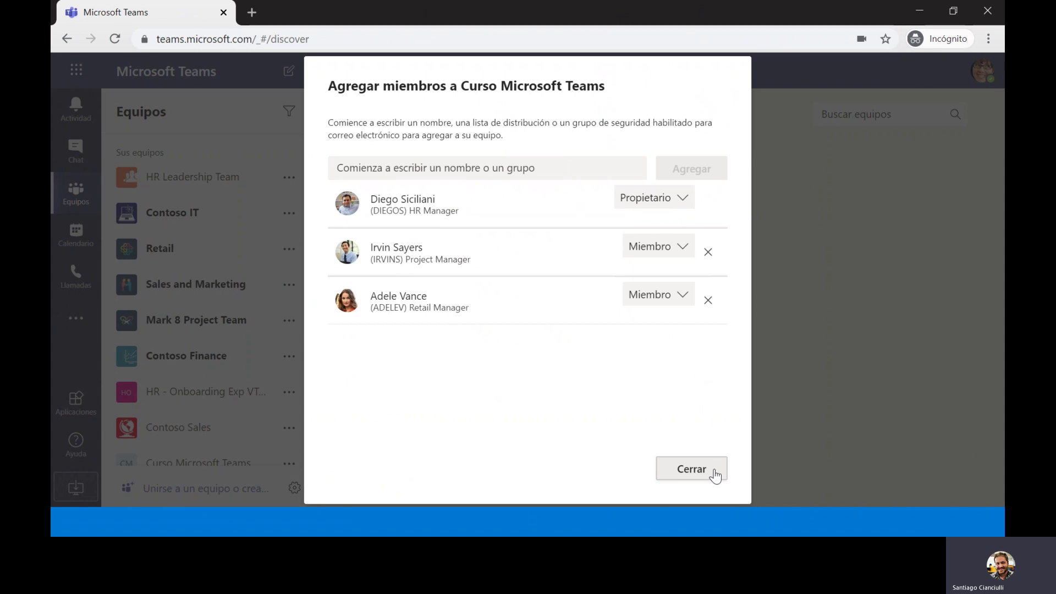
left_click(715, 474)
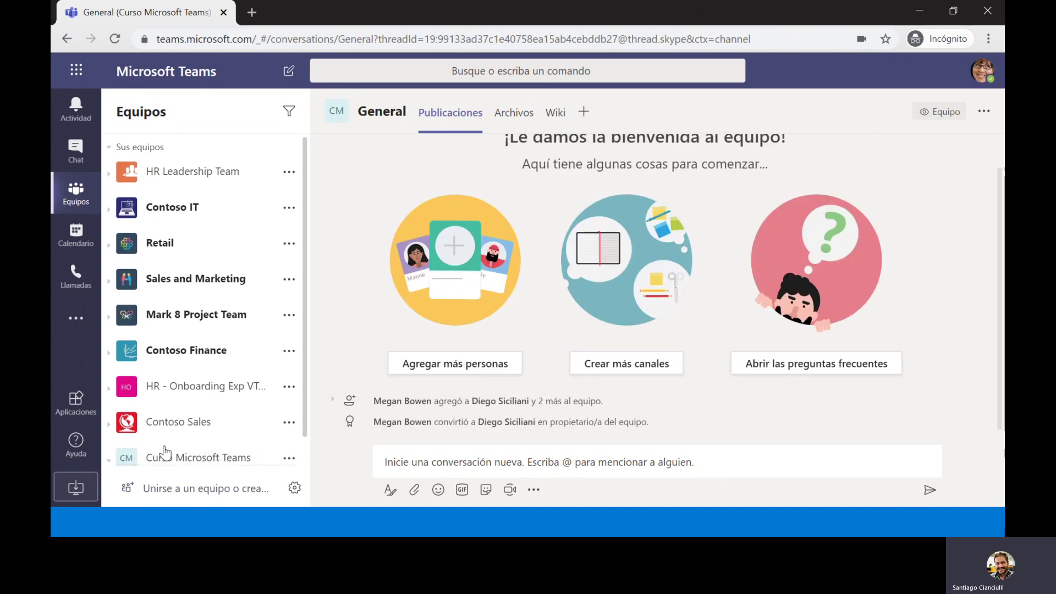
- Add a channel named "Material Grafico" to the Curso Microsoft Teams team
left_click(165, 453)
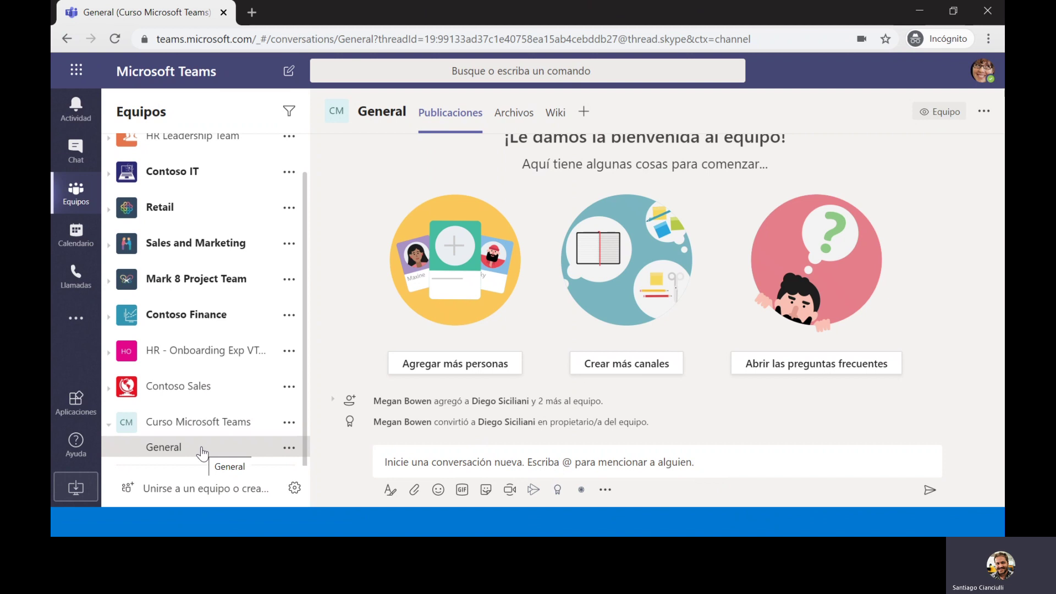
left_click(289, 422)
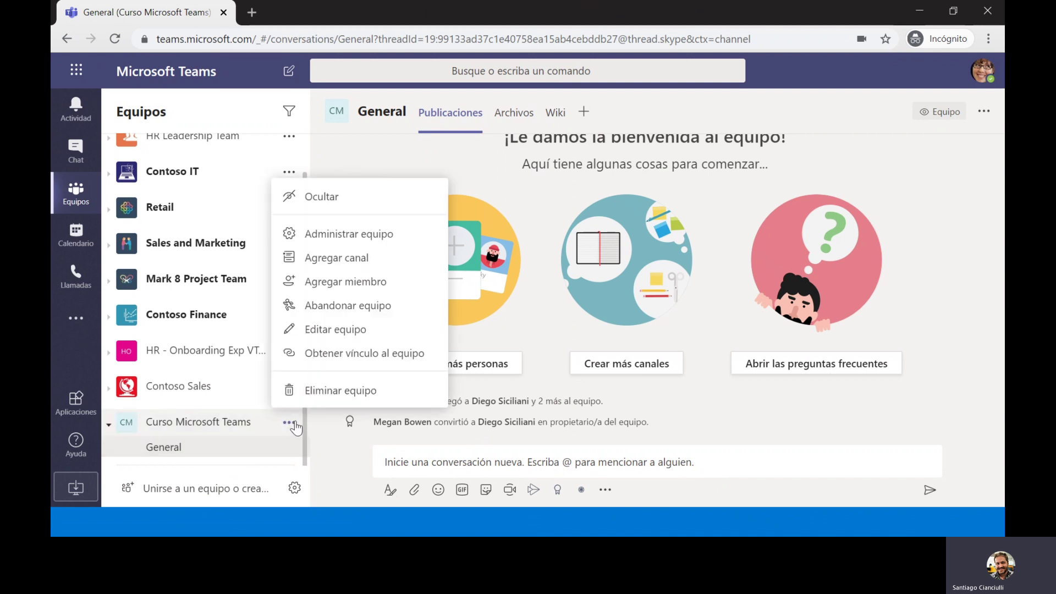
left_click(390, 258)
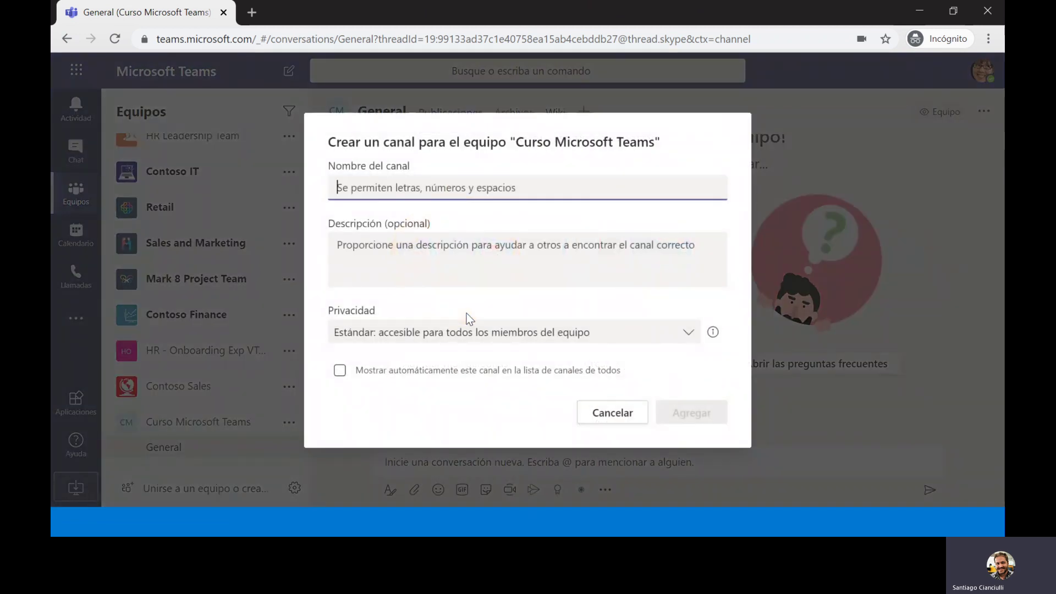
type("Mate")
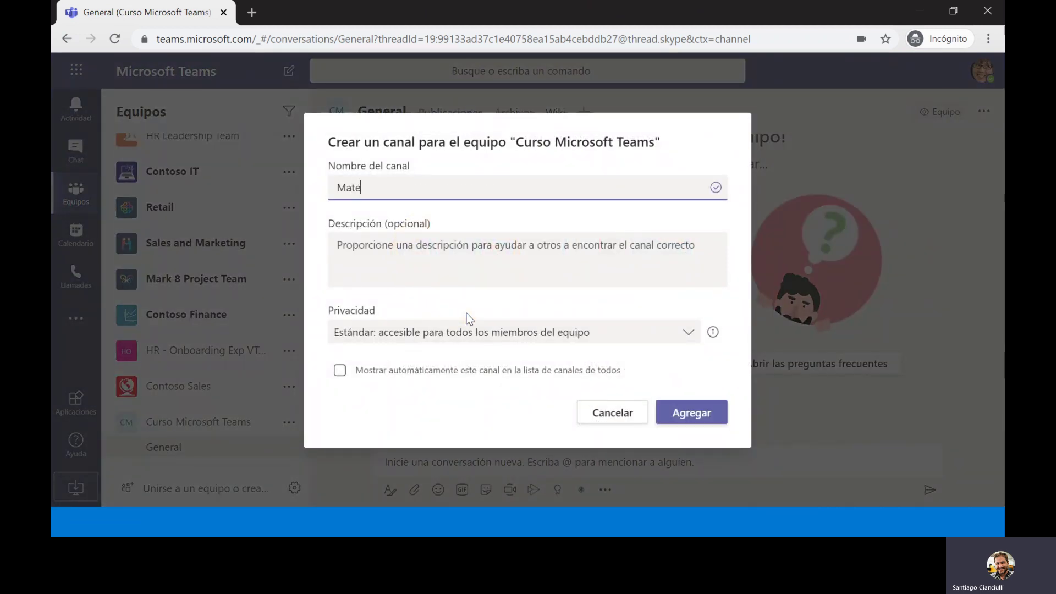
type("rial Grafico")
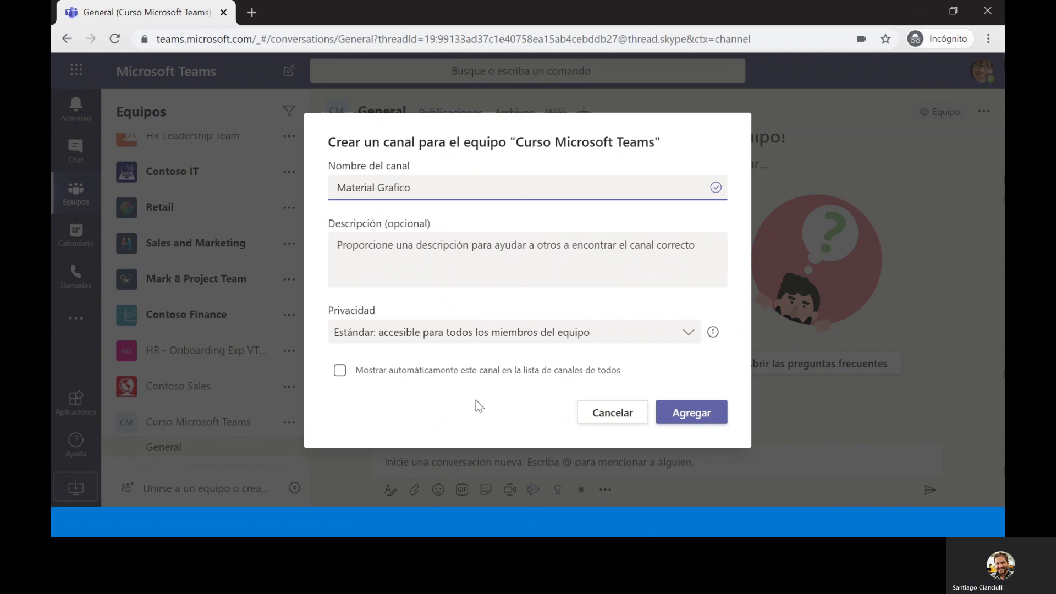
left_click(721, 409)
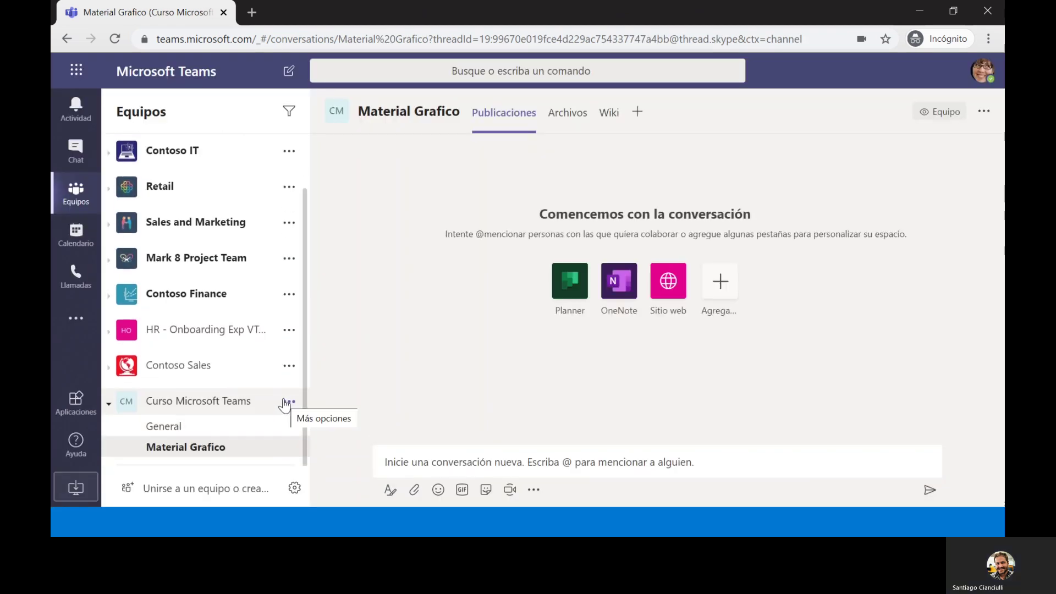
- Add a standard channel named "Cronogramas Extendidos" to the Curso Microsoft Teams team
left_click(287, 402)
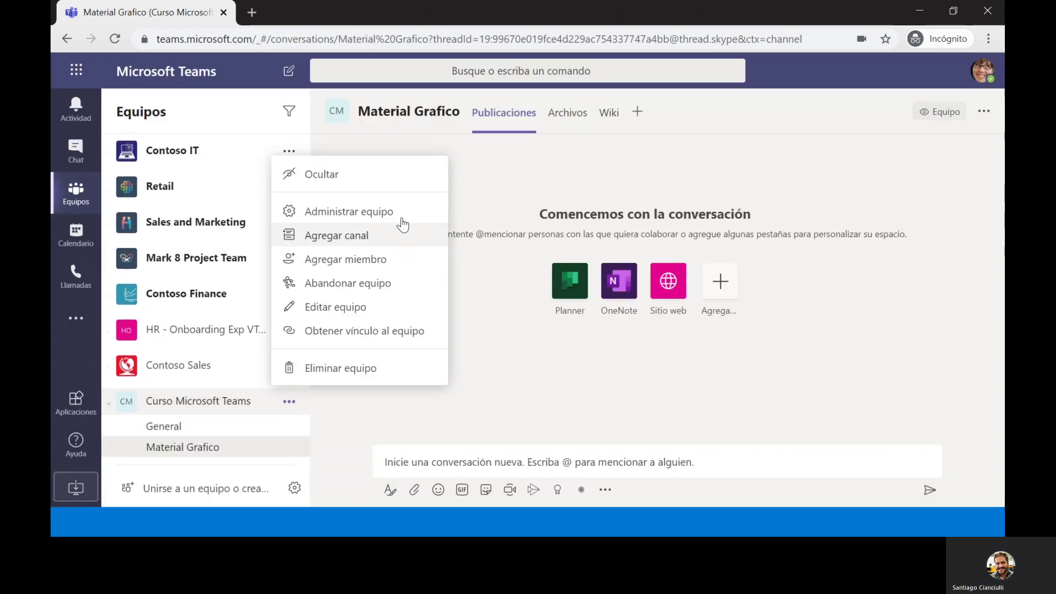
left_click(366, 235)
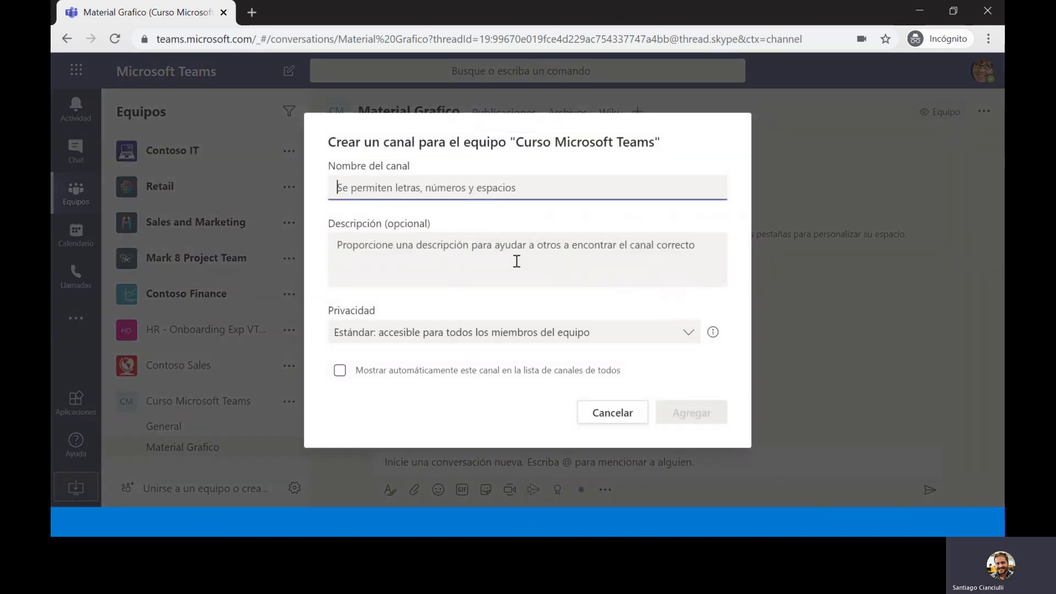
type("Cronogramas Extendido")
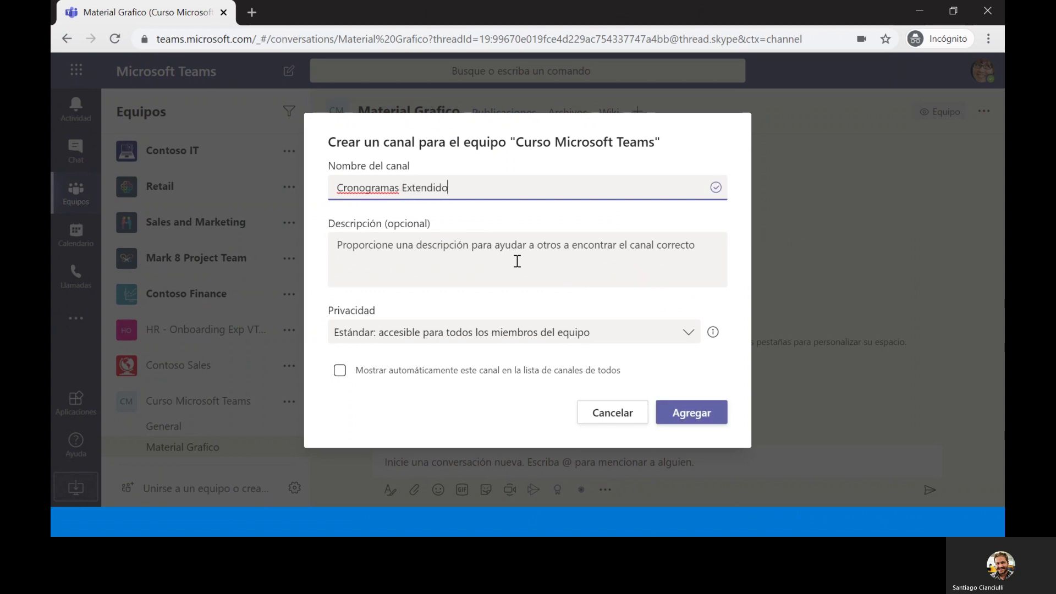
left_click(679, 413)
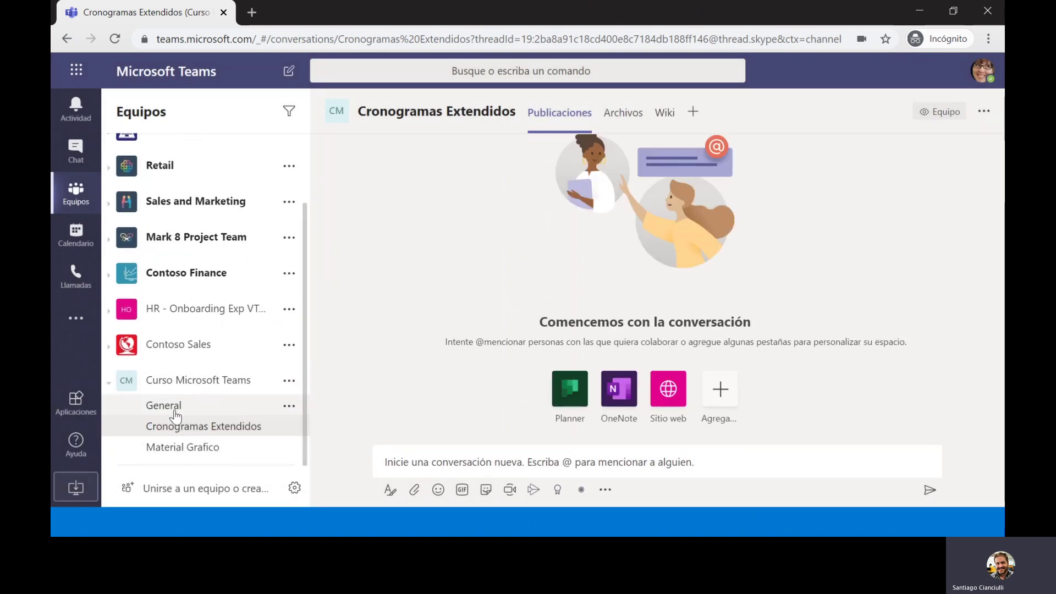
- Post "Hola!" as a new conversation in the General channel of the Curso Microsoft Teams team
left_click(176, 412)
left_click(175, 426)
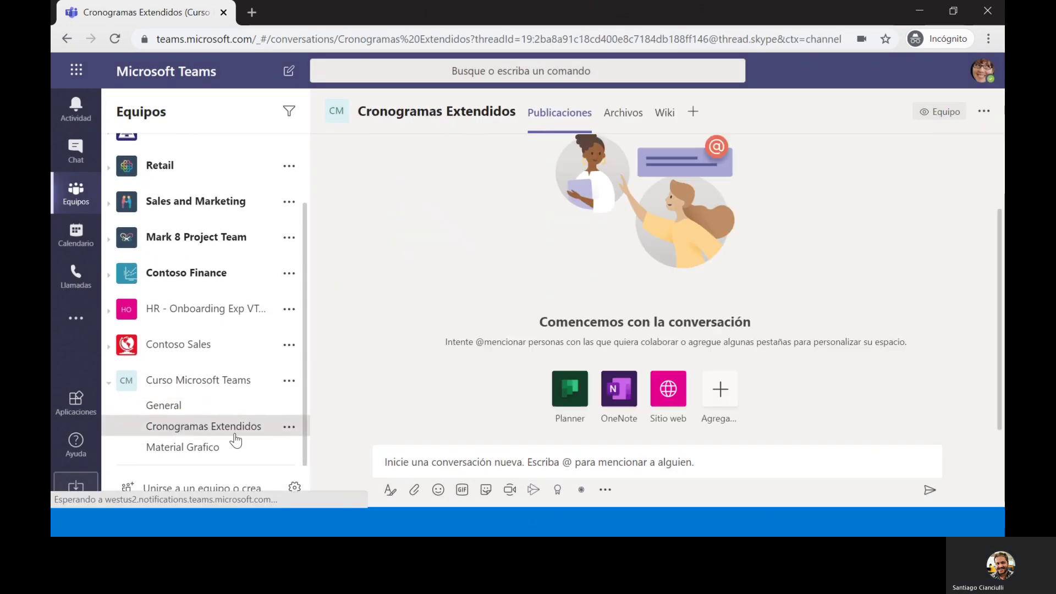
left_click(237, 447)
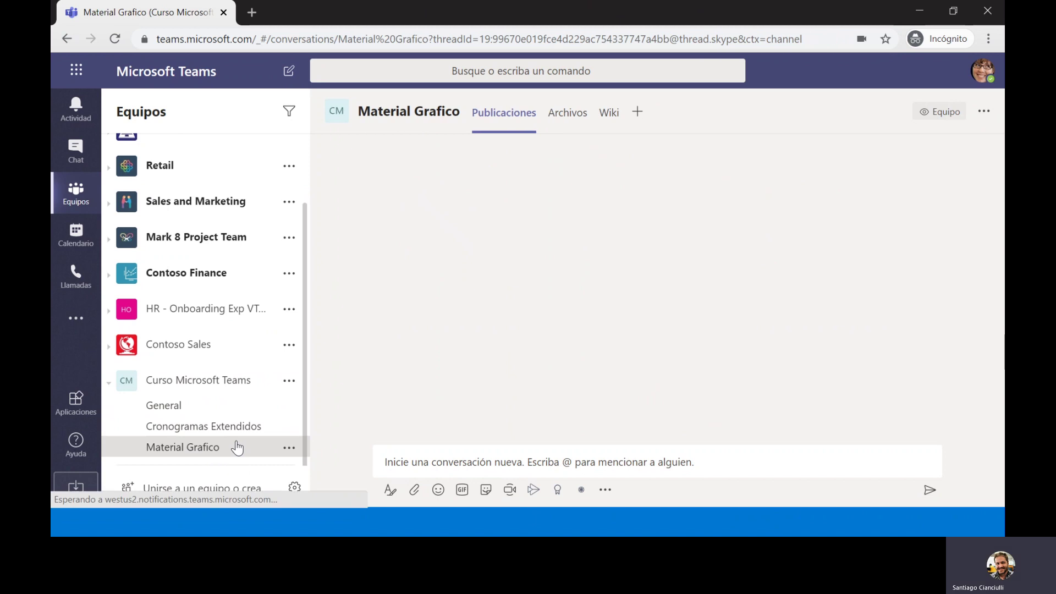
left_click(200, 412)
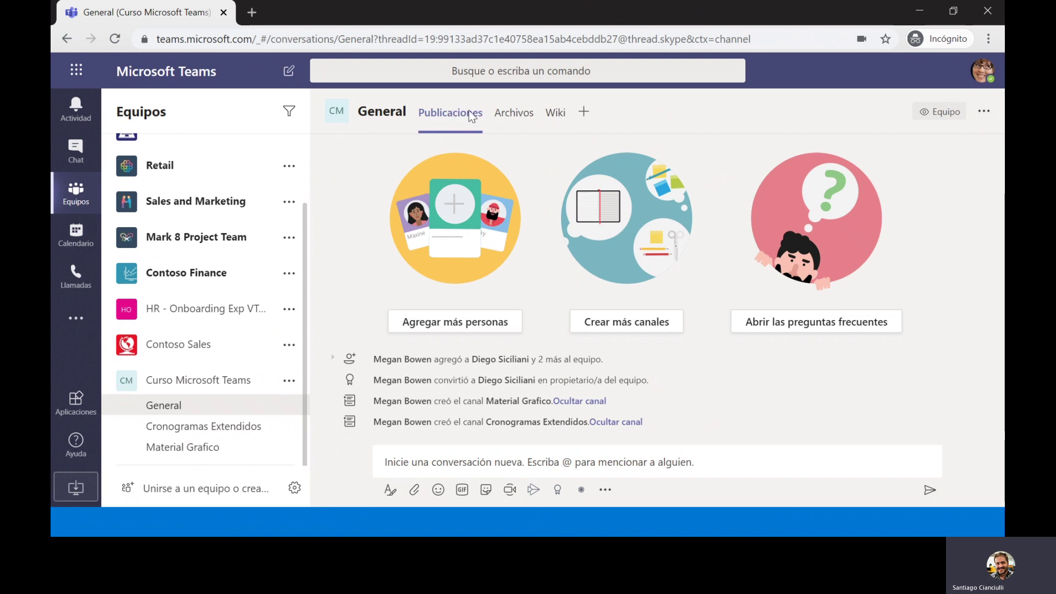
left_click(466, 472)
type("Hola!")
key("Return")
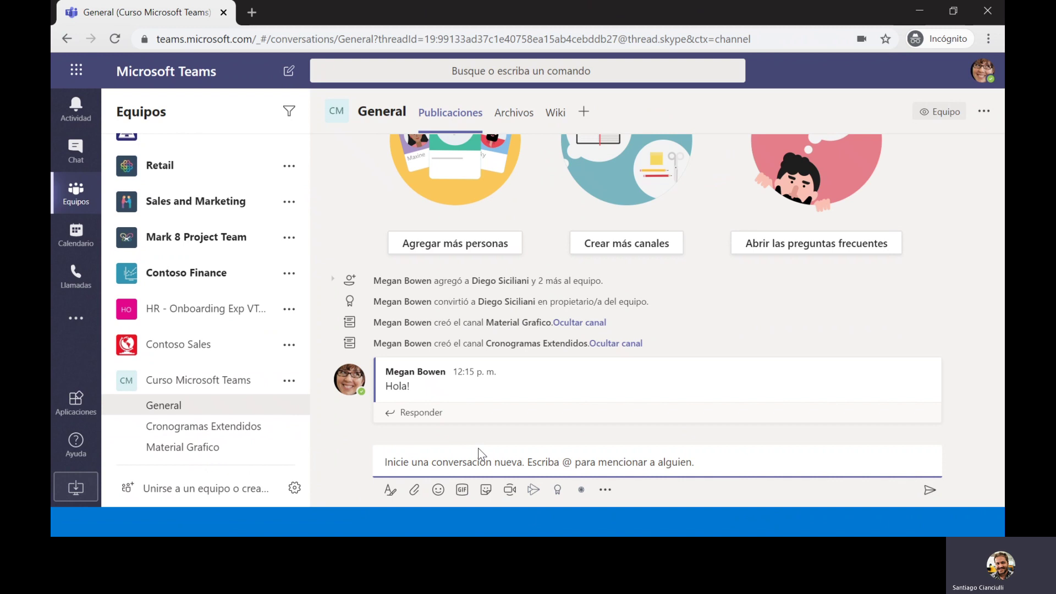
- Reply to the "Hola!" post with a mention of the HR manager followed by "! Hola Como estas? Tenemos todo listo para el curso?"
mouse_move(393, 380)
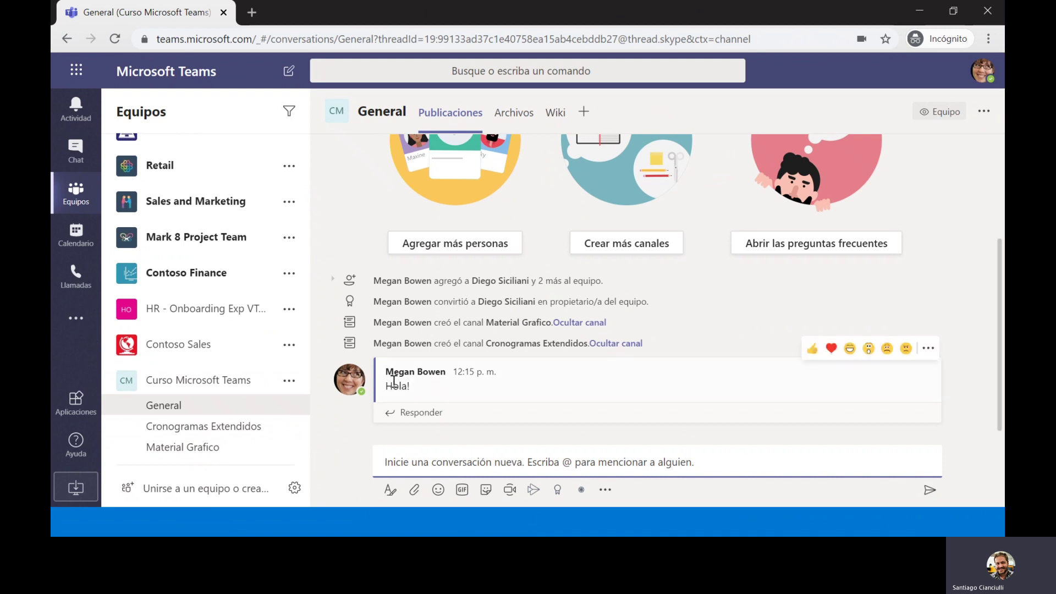
left_click(409, 413)
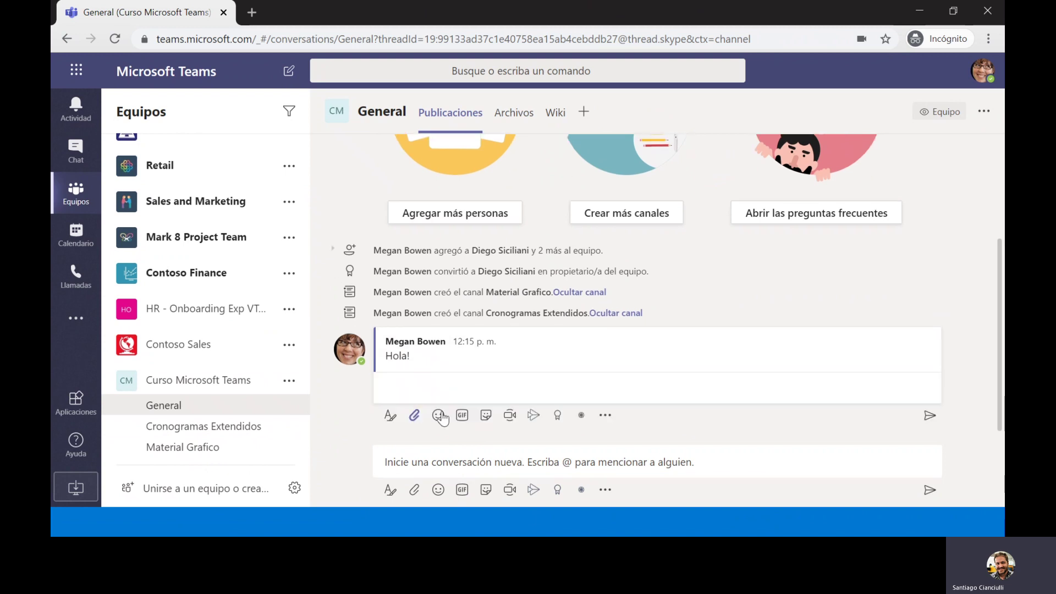
type("@d")
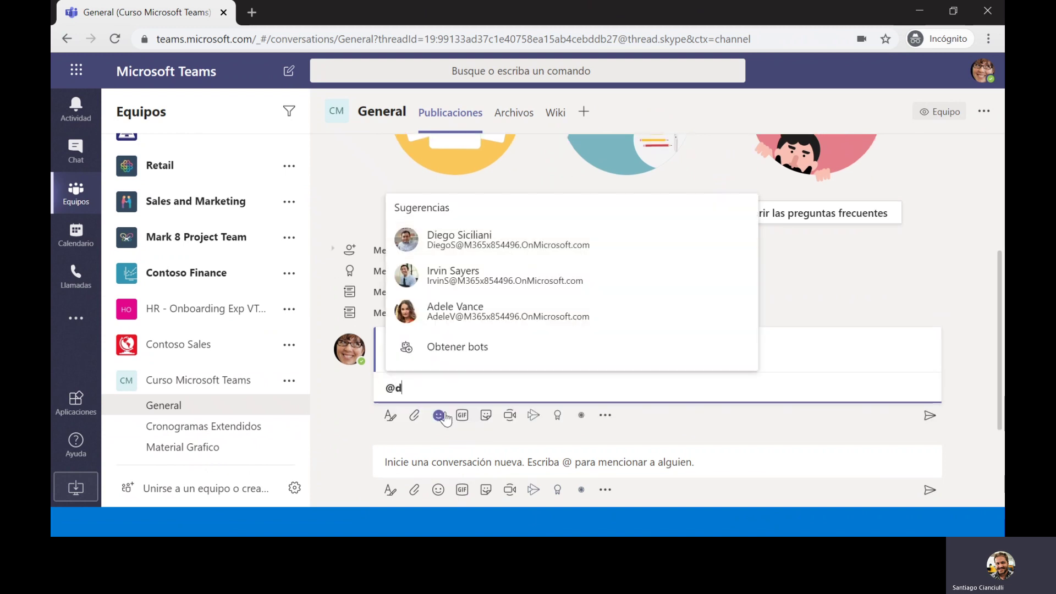
key("Return")
key("BackSpace")
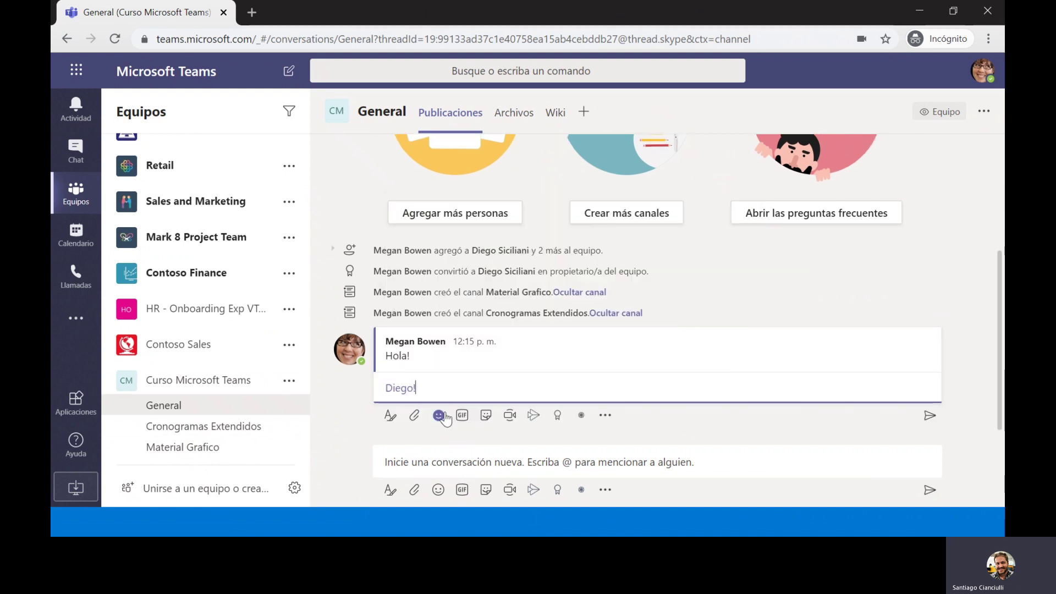
type("! Hola Como estas? Tenemos todo lis")
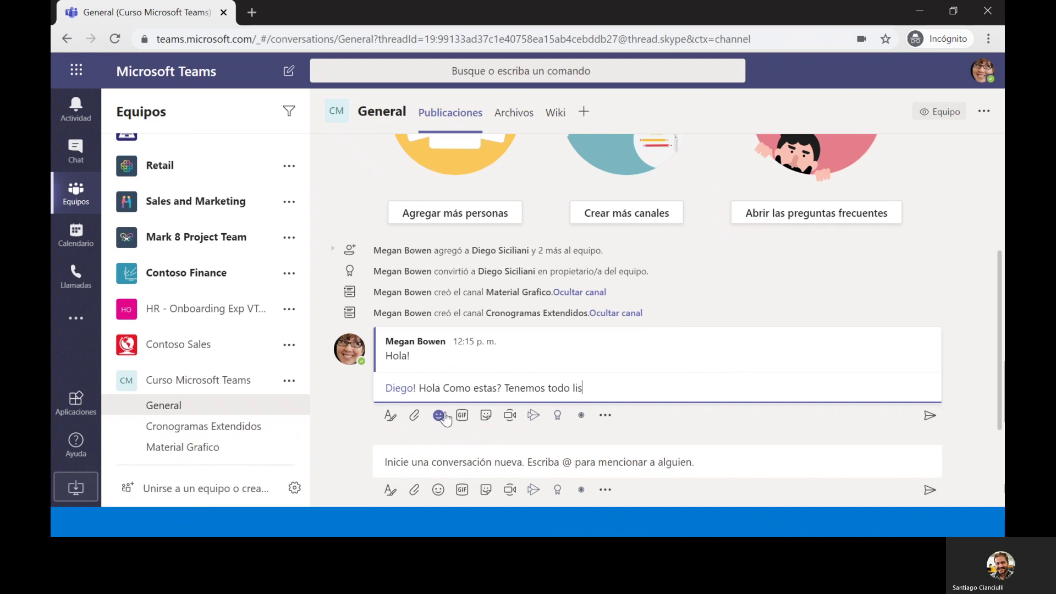
type("to para el curso?")
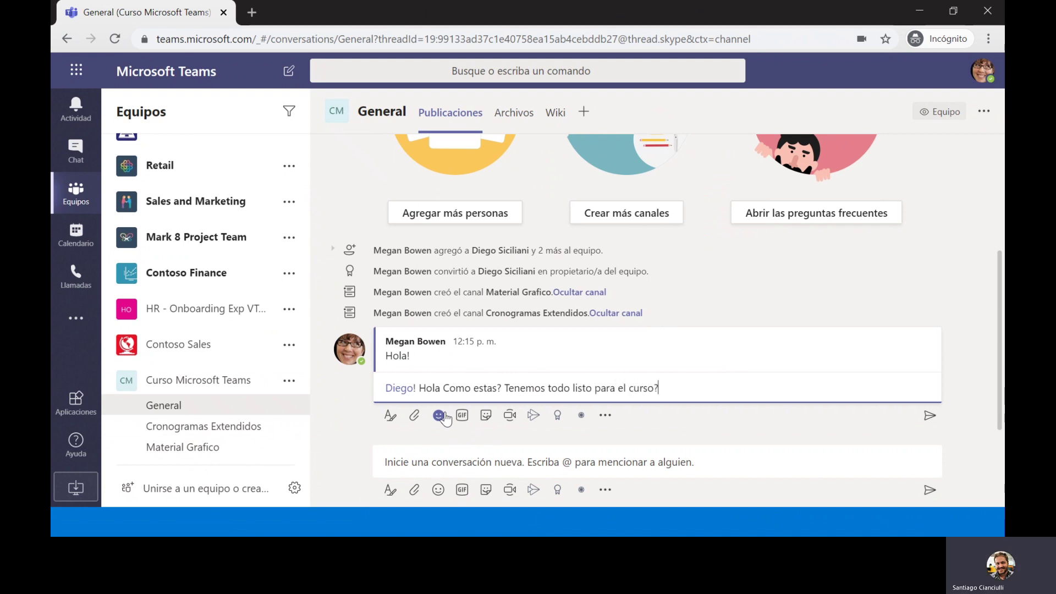
key("Return")
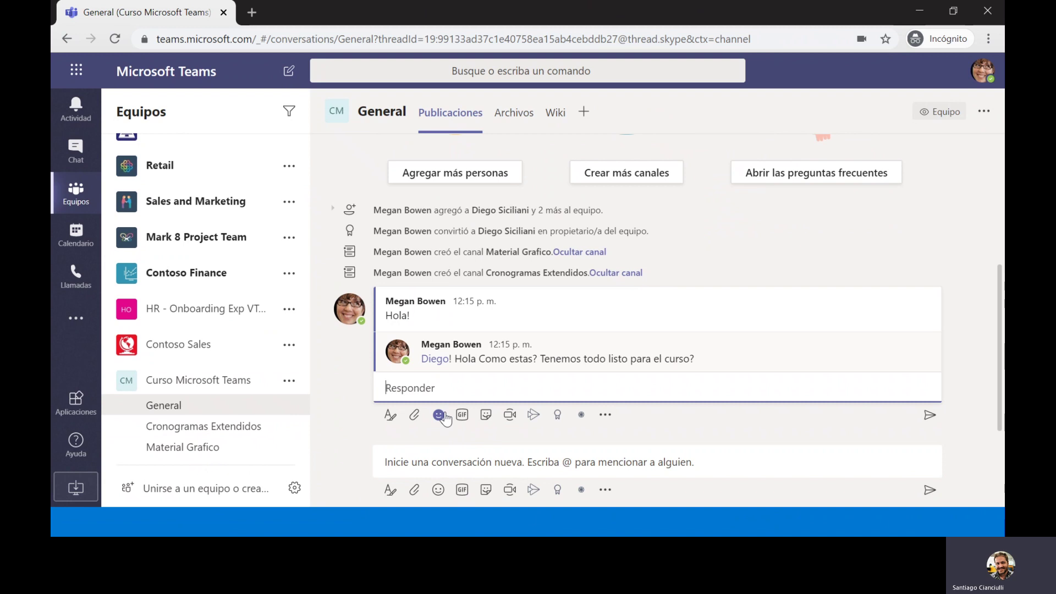
- Start a separate conversation in the General channel with the message "Topico 2"
left_click(458, 461)
type("Top")
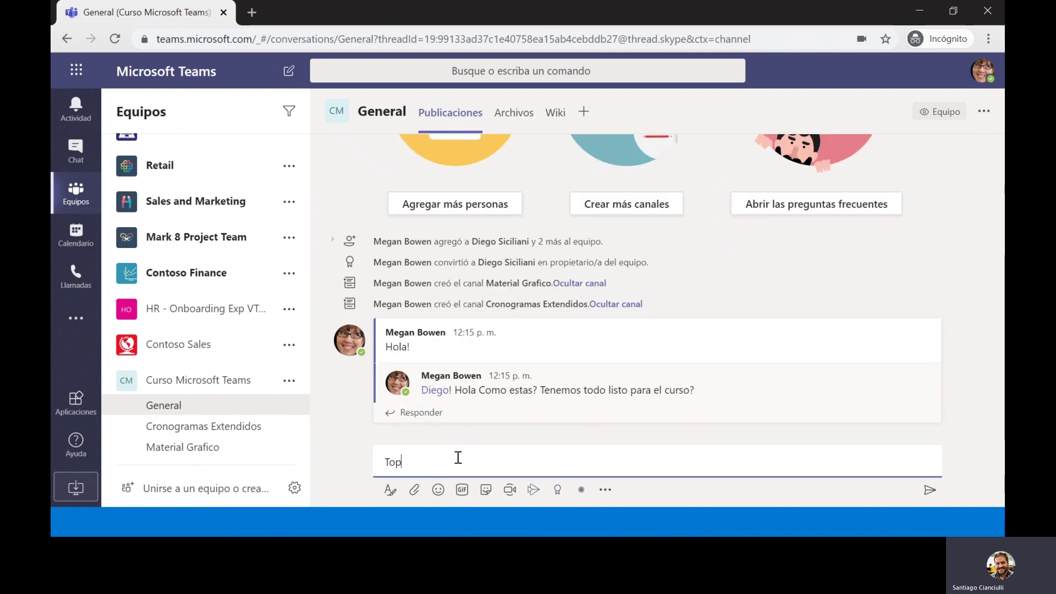
type("ico 2")
key("Return")
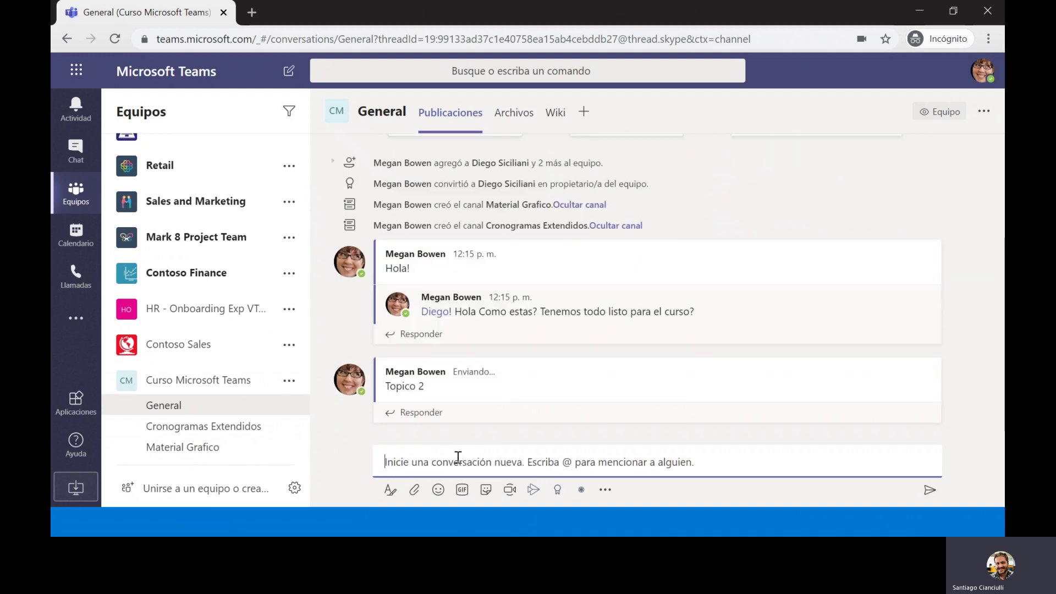
- Reply to the "Topico 2" post with a mention of the project manager followed by "aqui podemos continuar nuestra charla"
left_click(430, 416)
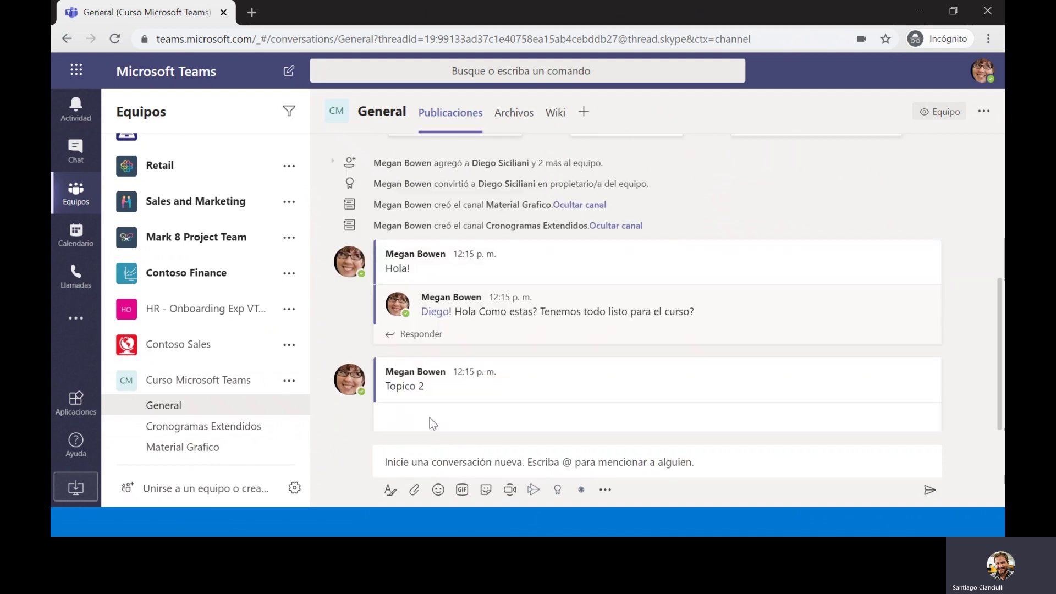
type("@ir")
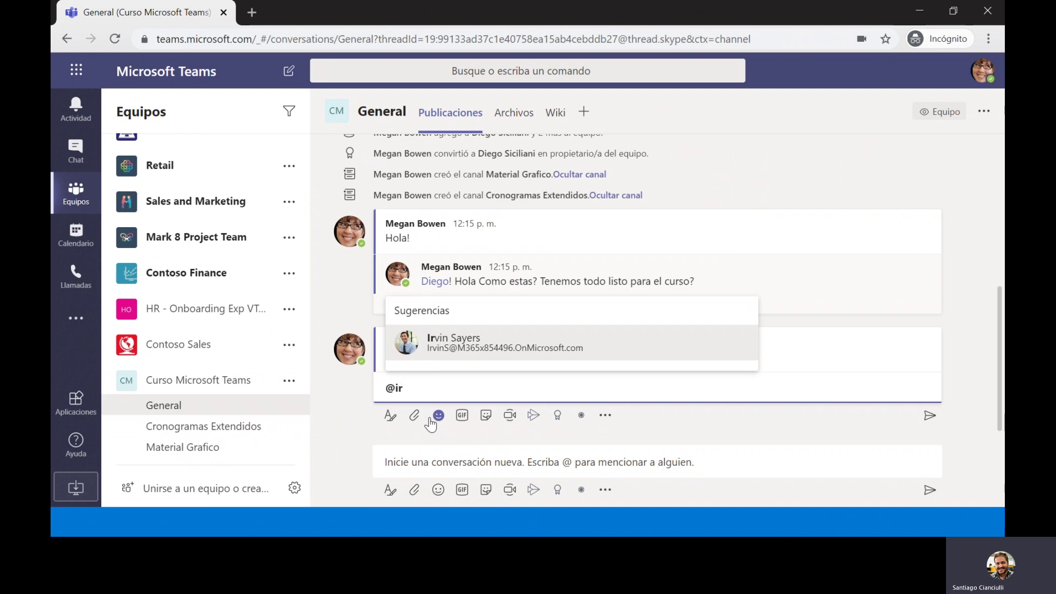
key("Return")
type("aqui pod")
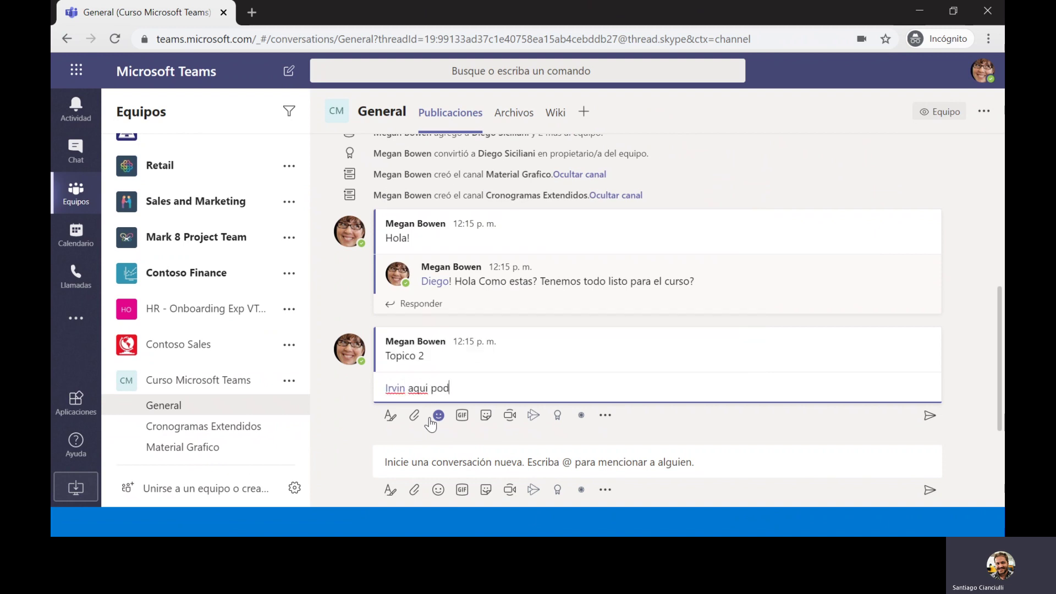
type("emos continuar nuestra charla")
key("Return")
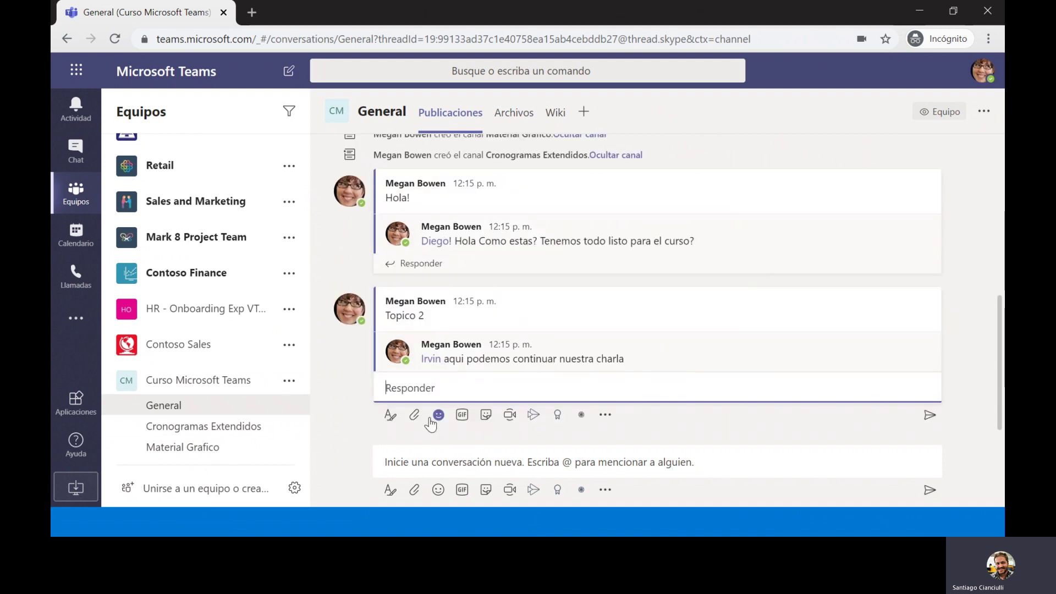
- In the chats, react with a heart to the message about the International Marketing Campaign and reply "Hola!"
left_click(76, 159)
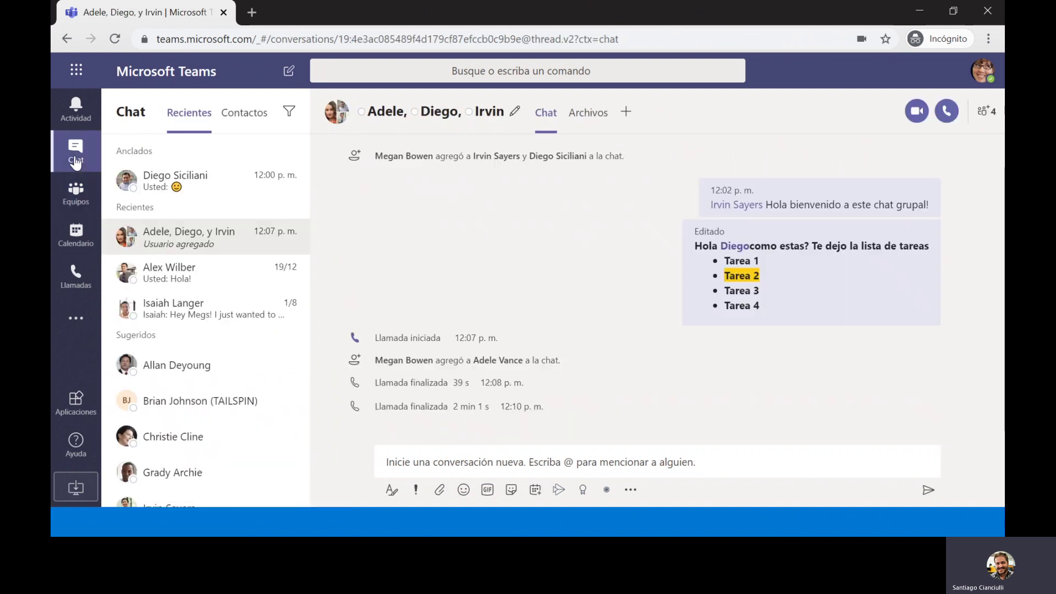
left_click(202, 267)
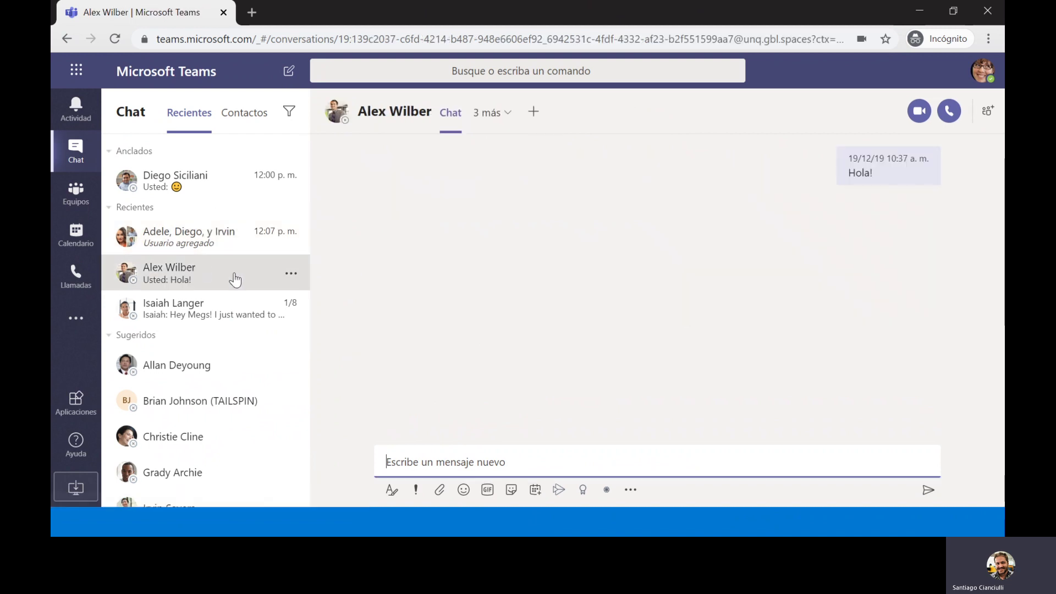
left_click(207, 305)
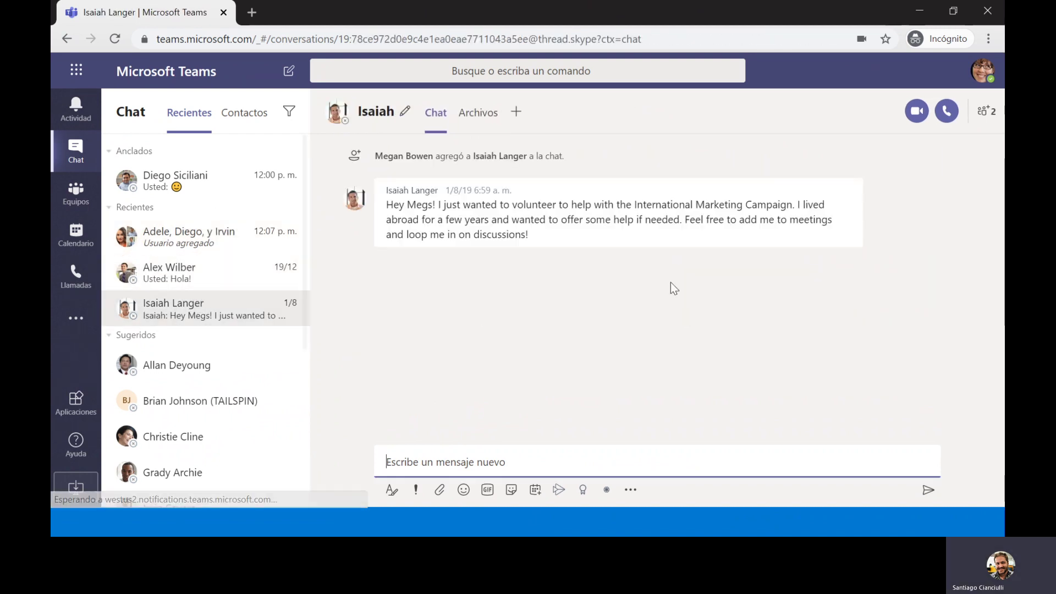
left_click(751, 167)
type("Hola!")
key("Return")
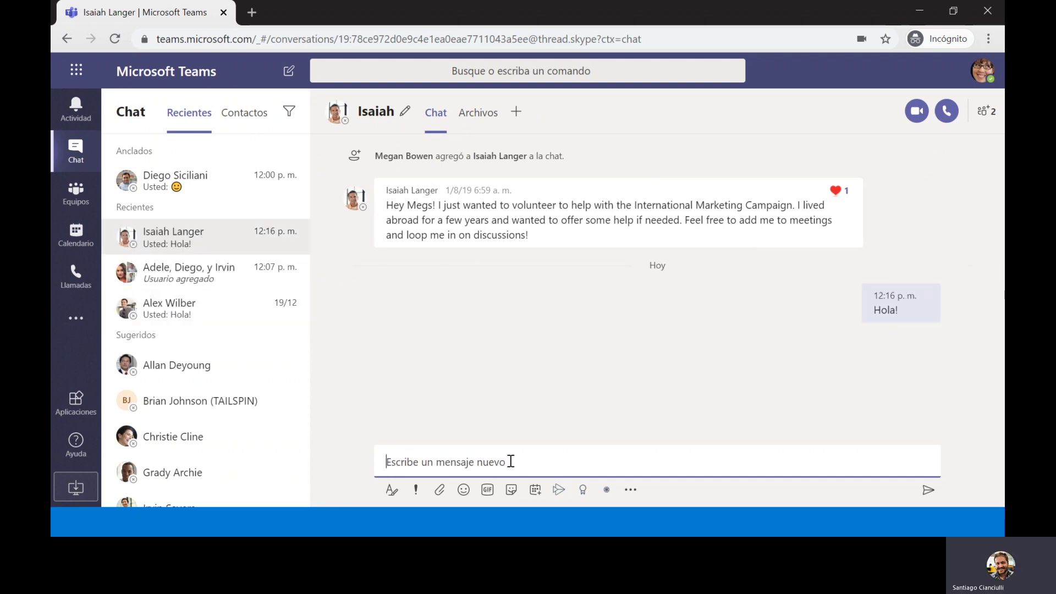
- Send the popular "¡OH, SÍ!" sticker in the same chat, keeping its default caption
left_click(511, 489)
left_click(484, 260)
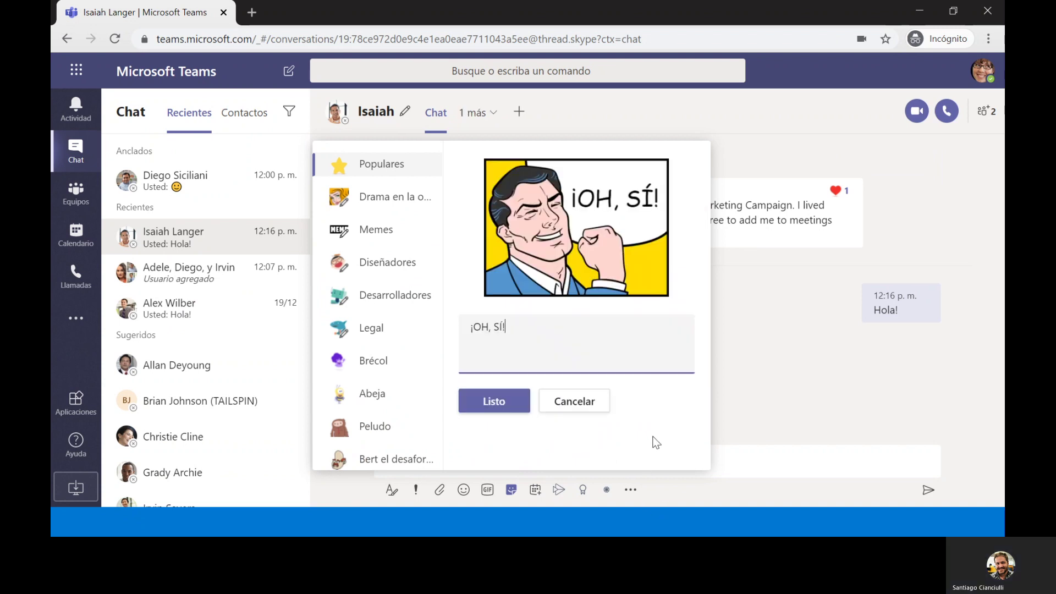
left_click(488, 402)
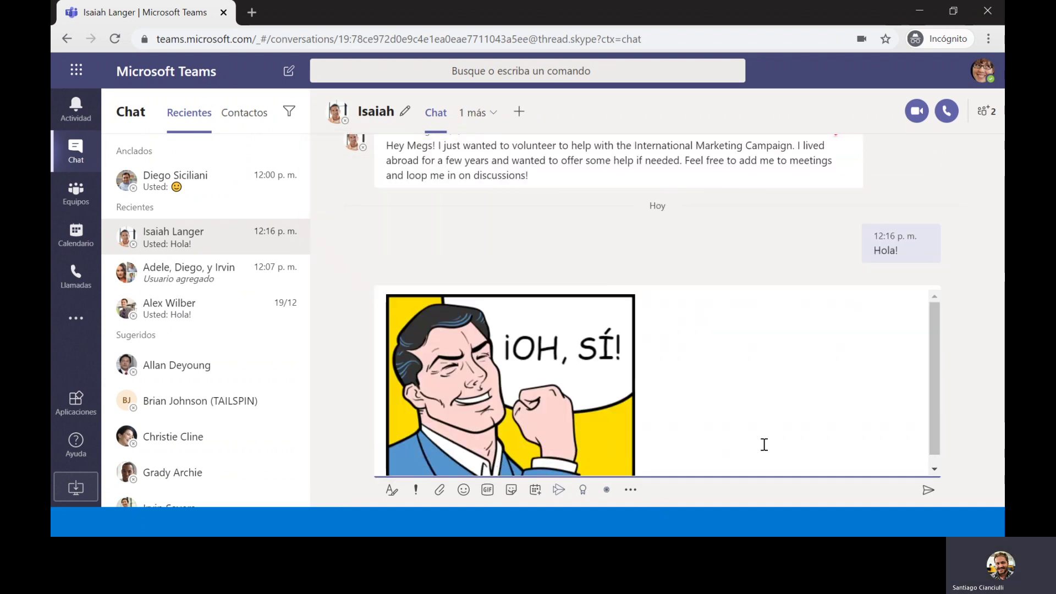
key("Return")
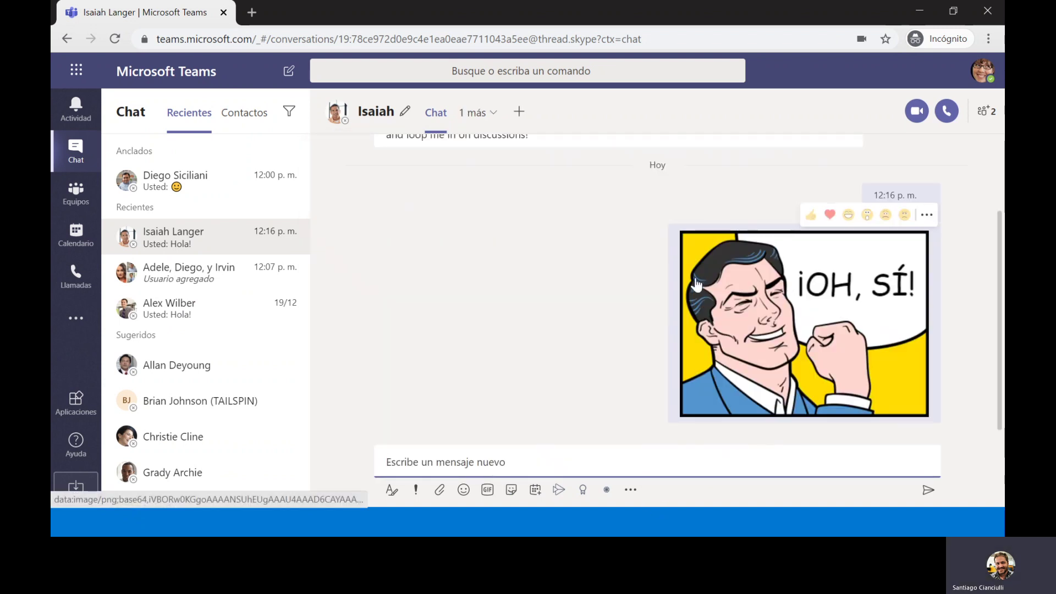
scroll(757, 278, "up", 2)
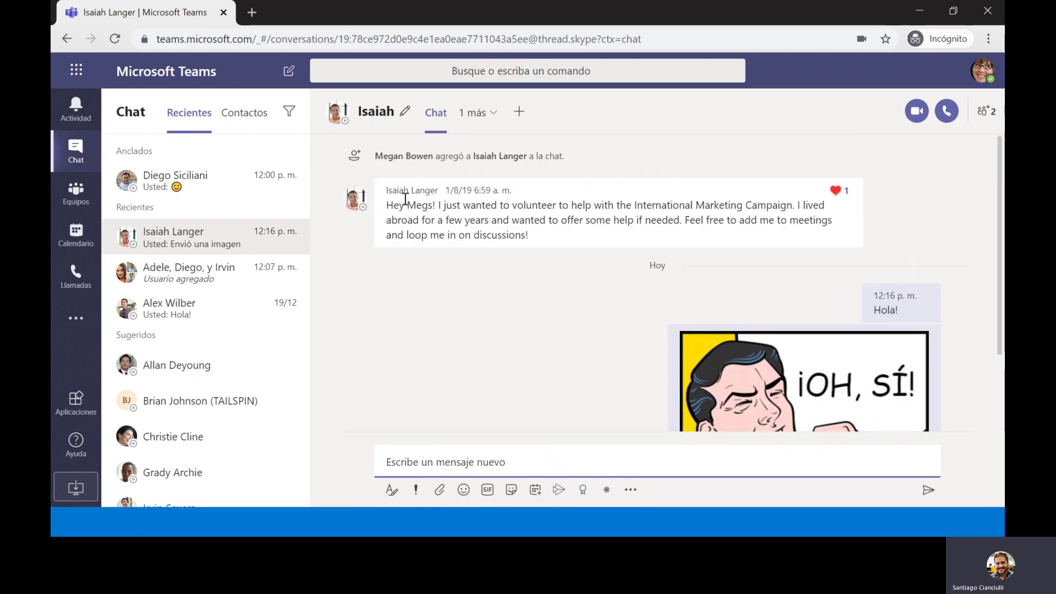
mouse_move(390, 190)
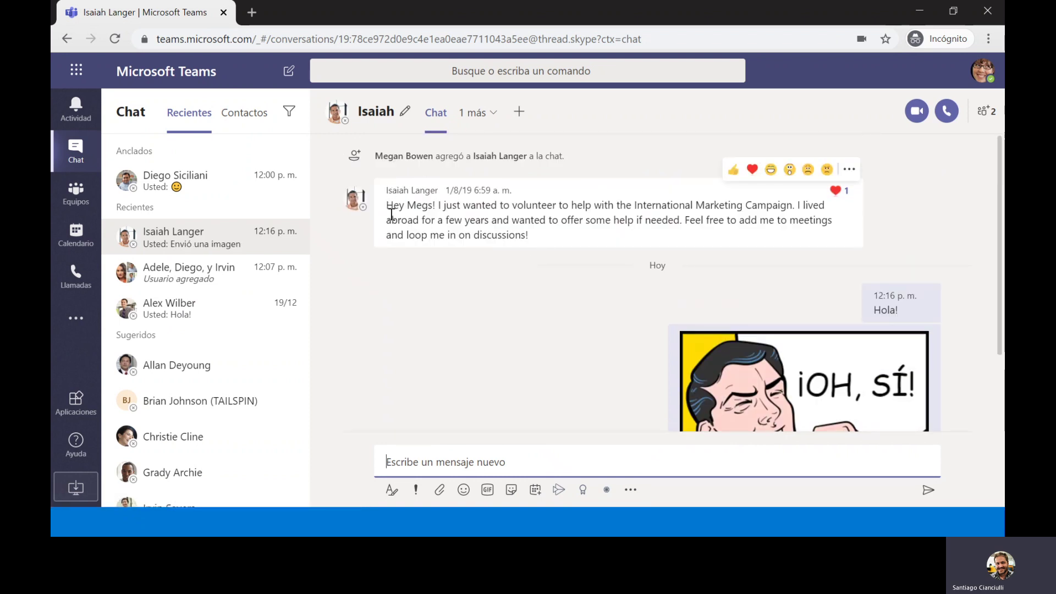
scroll(632, 269, "down", 2)
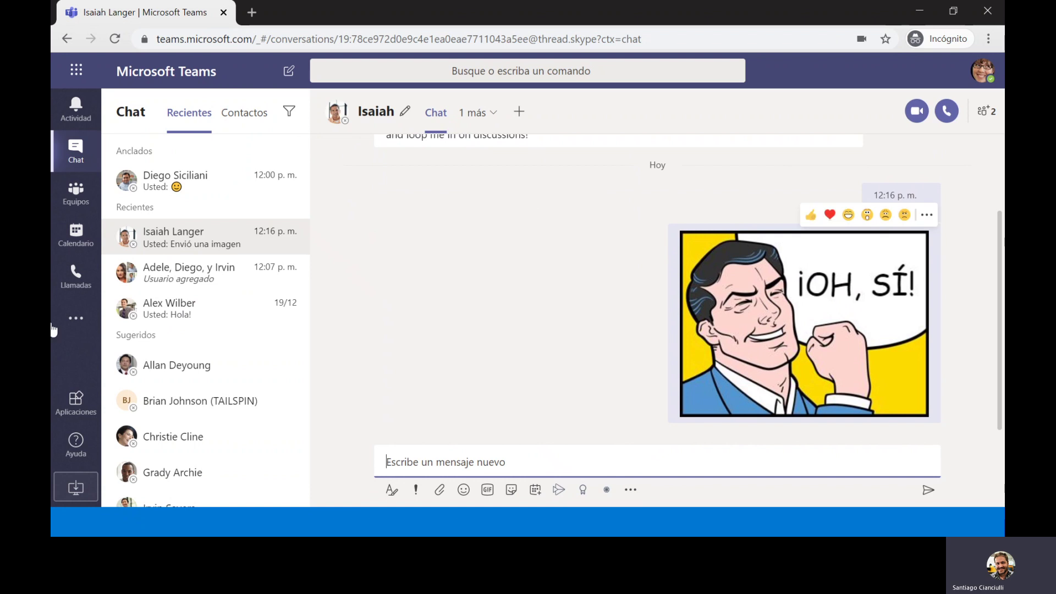
- Return to the General channel of the Curso Microsoft Teams team and view its Archivos section
left_click(77, 193)
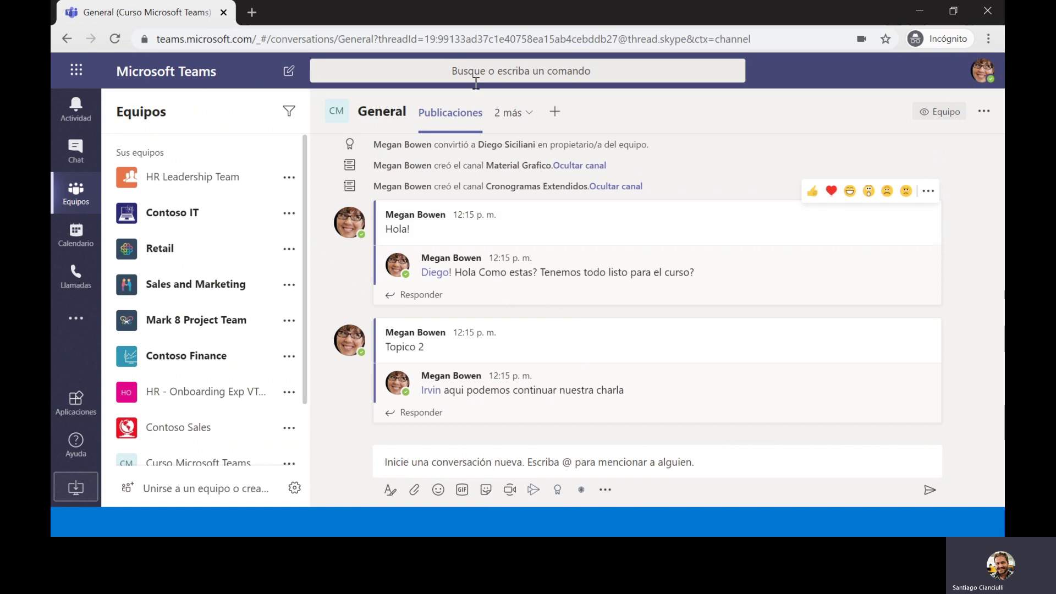
left_click(506, 112)
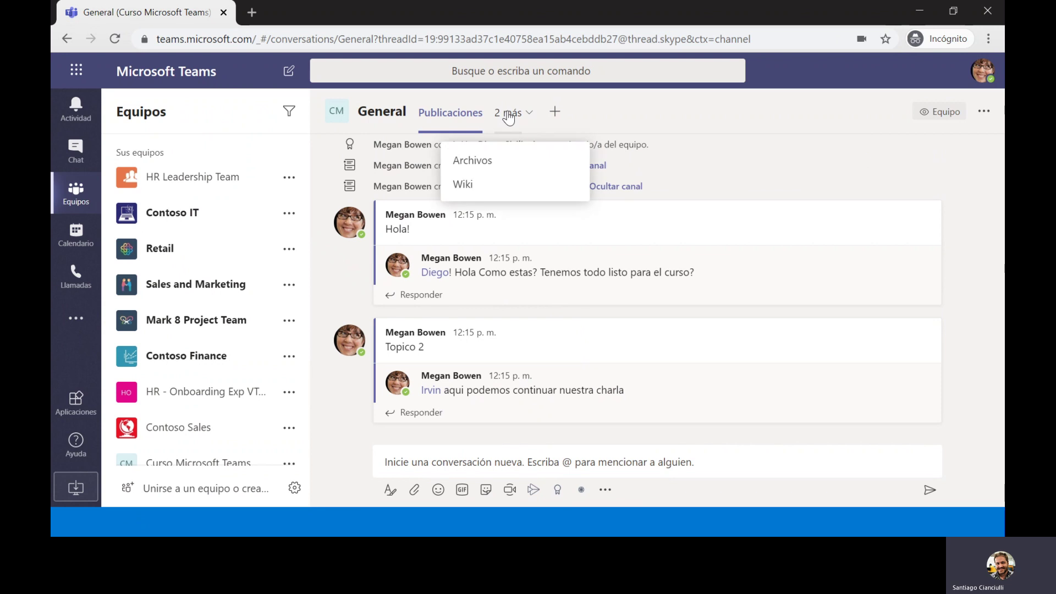
left_click(507, 167)
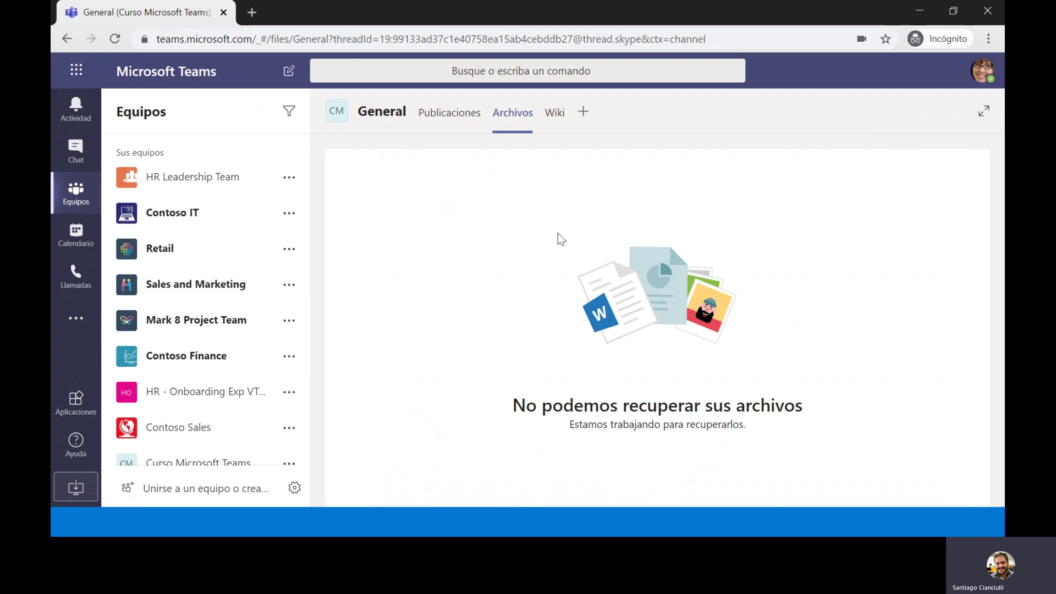
left_click(590, 316)
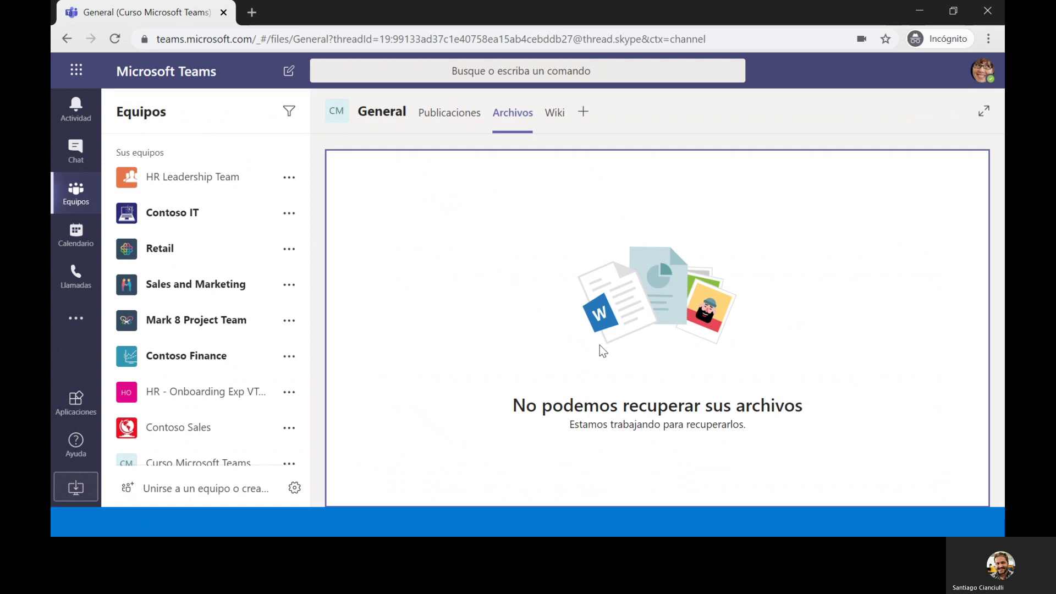
- In the files of the Curso Microsoft Teams General channel, create a PowerPoint presentation named "Presentación Del curso"
scroll(223, 439, "down", 2)
left_click(216, 410)
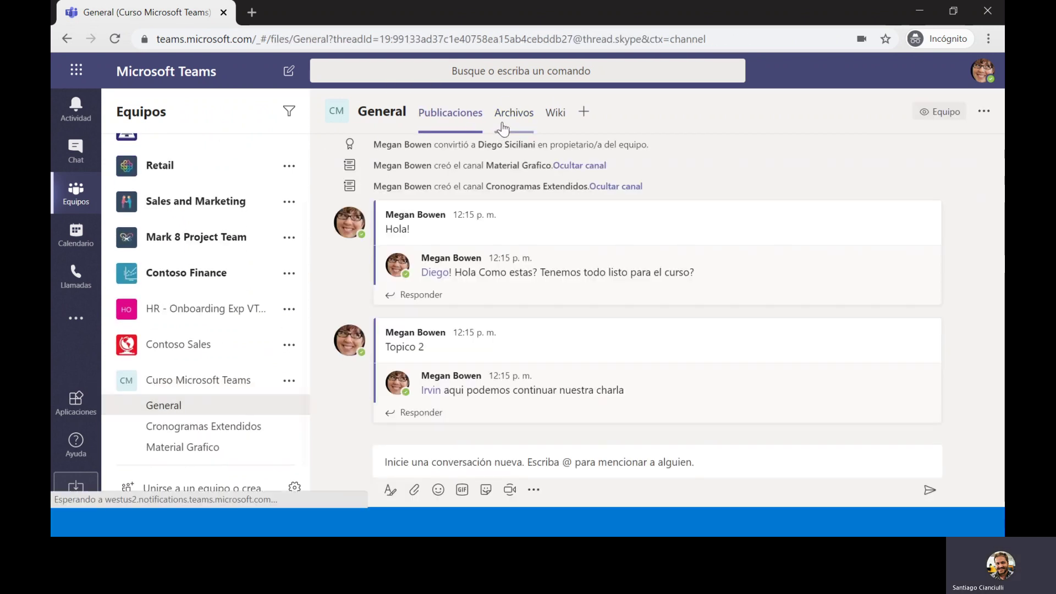
left_click(510, 129)
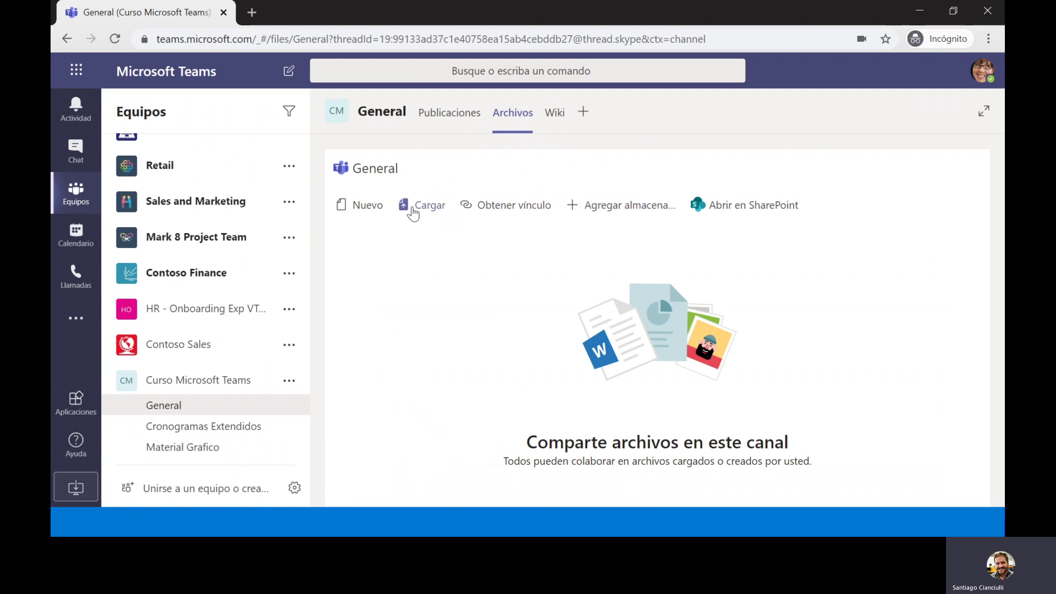
left_click(369, 208)
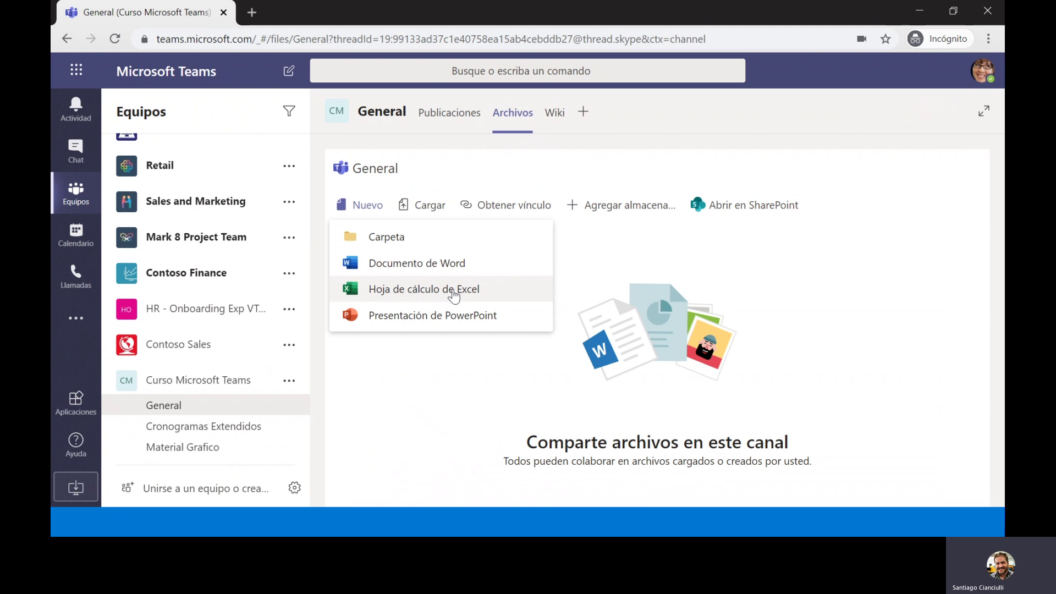
left_click(448, 314)
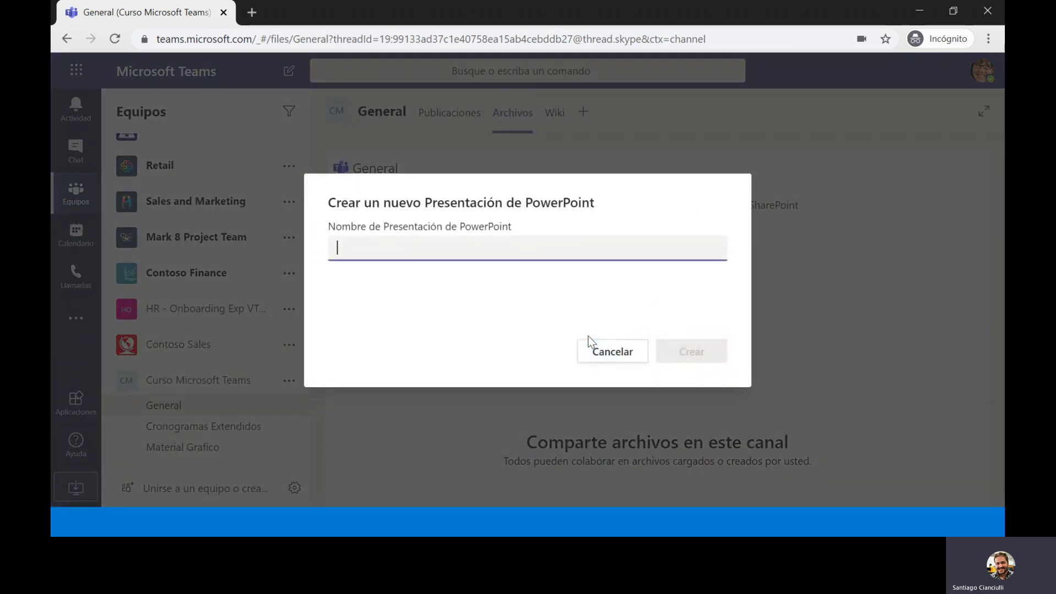
type("Presentación De")
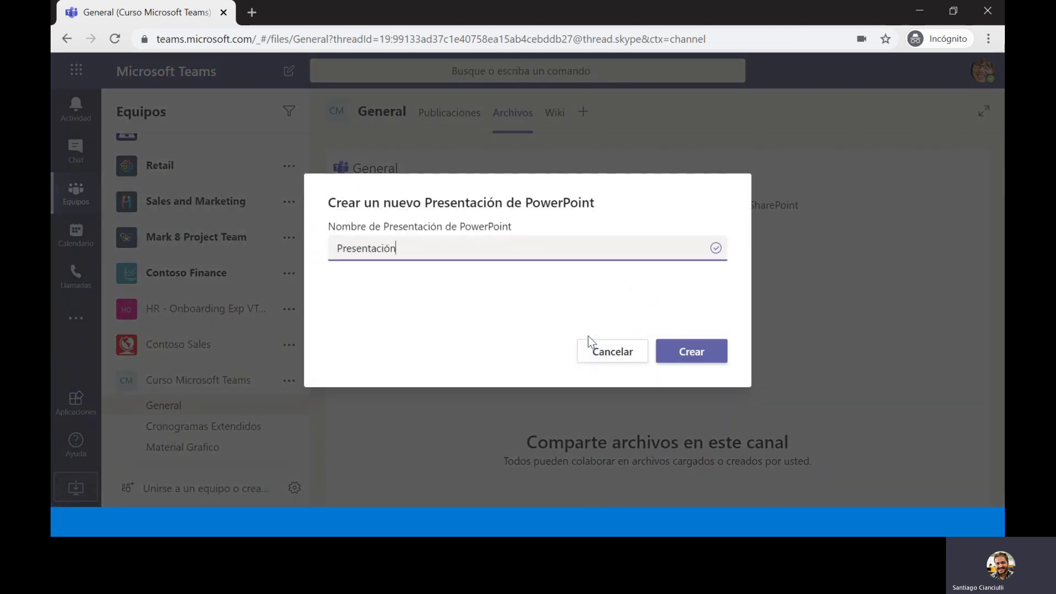
type("l cureso")
left_click(685, 356)
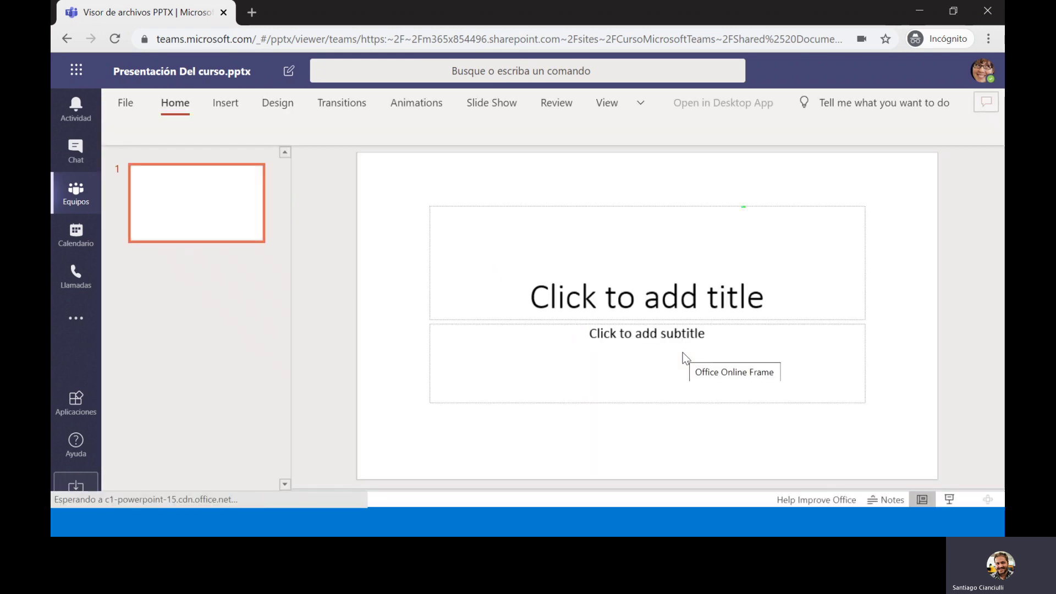
- Enter "Curso Microsoft Teams" as the title of the first slide
left_click(647, 285)
type("Curso")
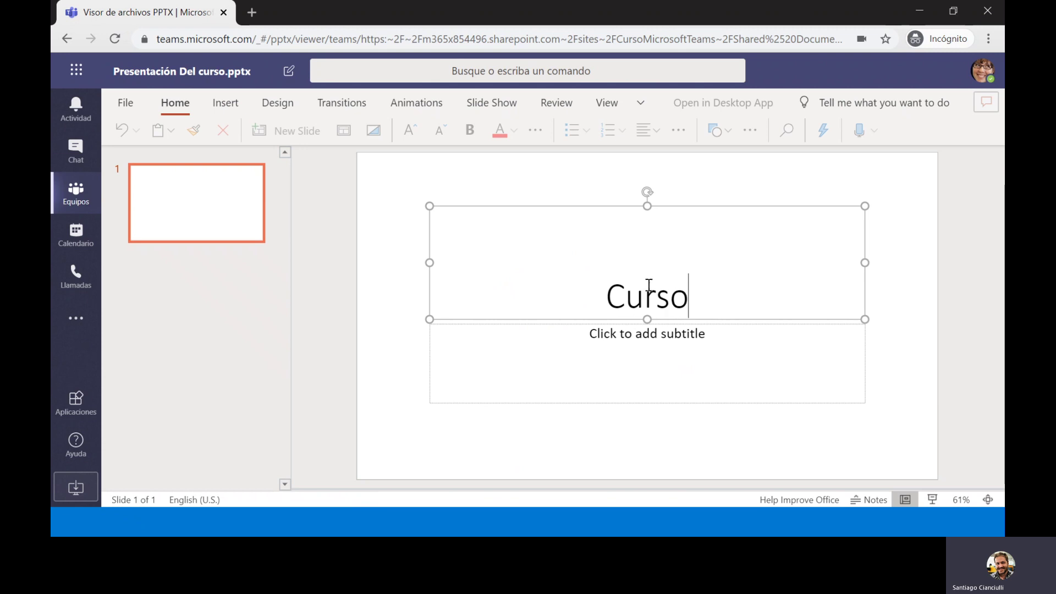
type(" Microsoft Teams")
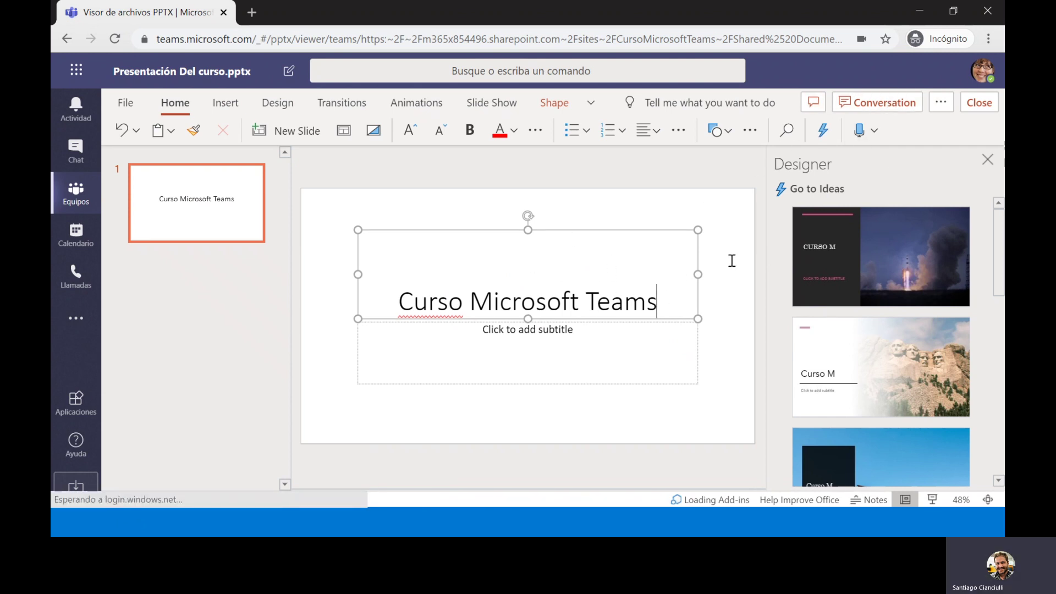
- Post in the presentation's conversation a mention of a team member followed by ", te pido que completes los slides de este curso!" and close the conversation
left_click(873, 104)
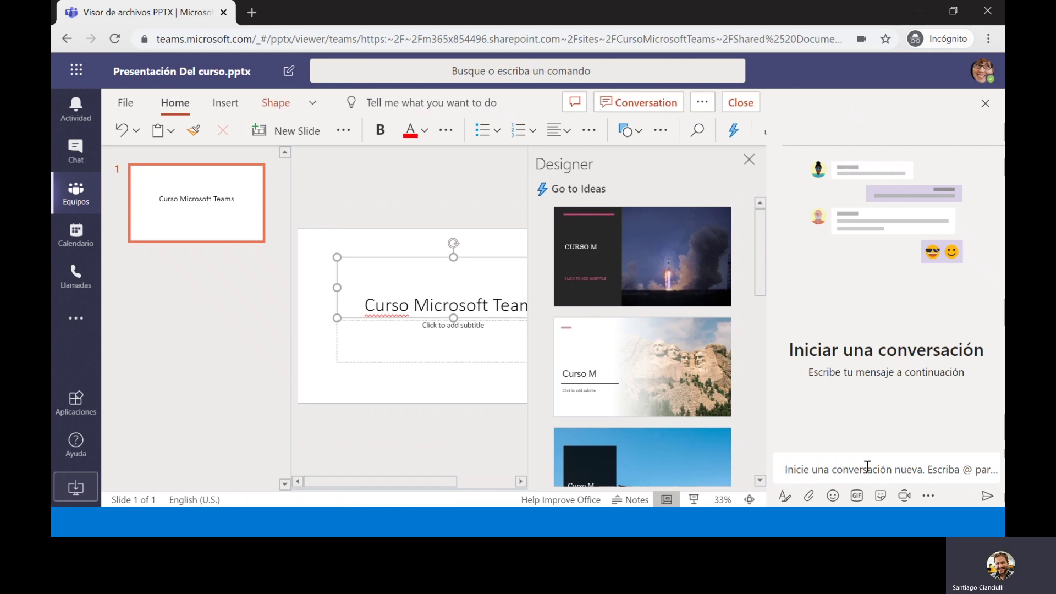
type("@di")
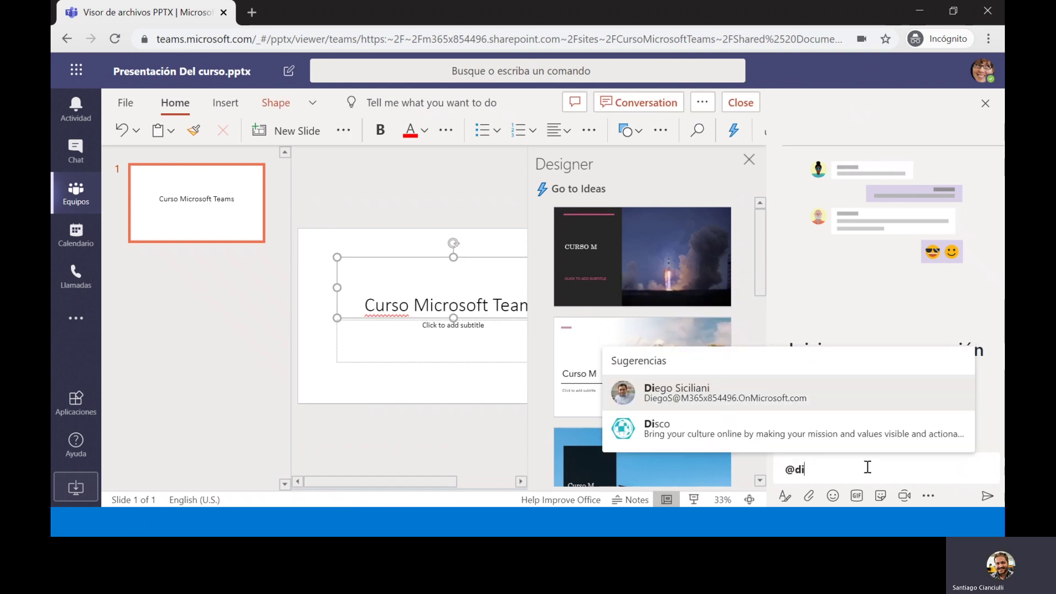
key("Return")
key("BackSpace")
type(", te pido que completes los slides de este curso!")
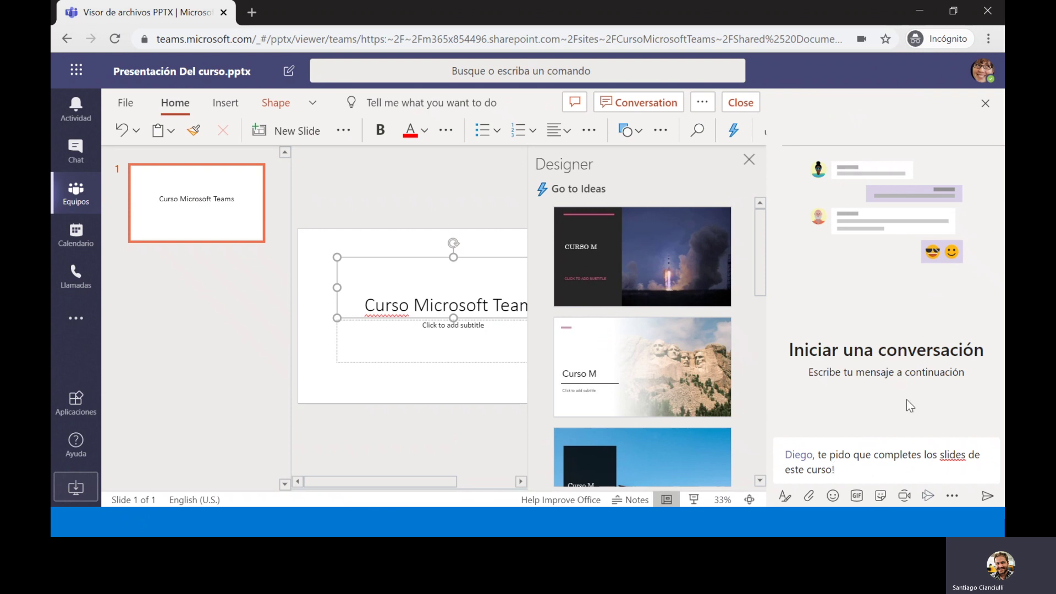
left_click(986, 497)
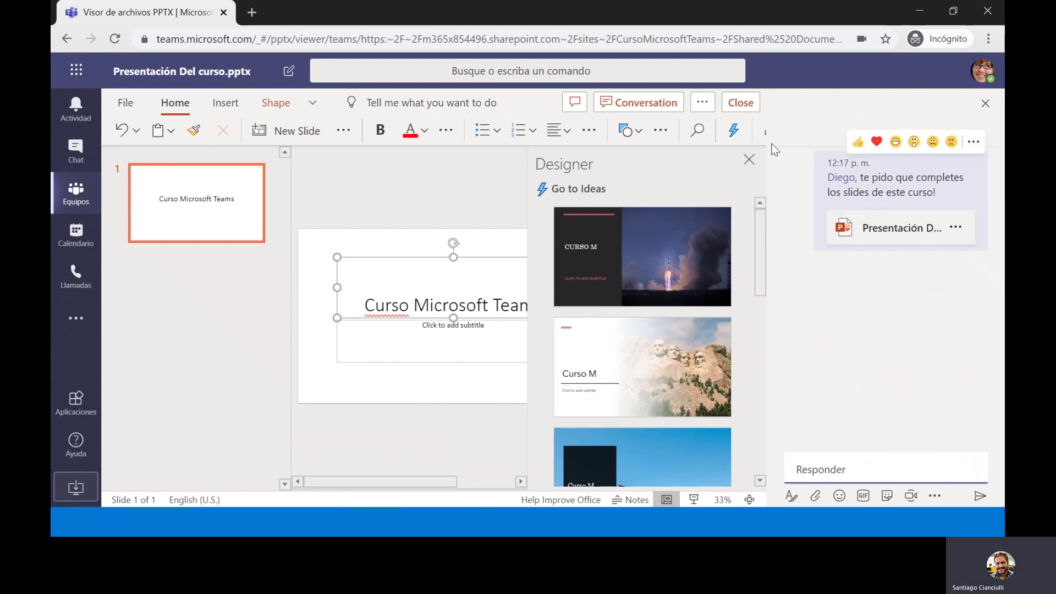
left_click(980, 104)
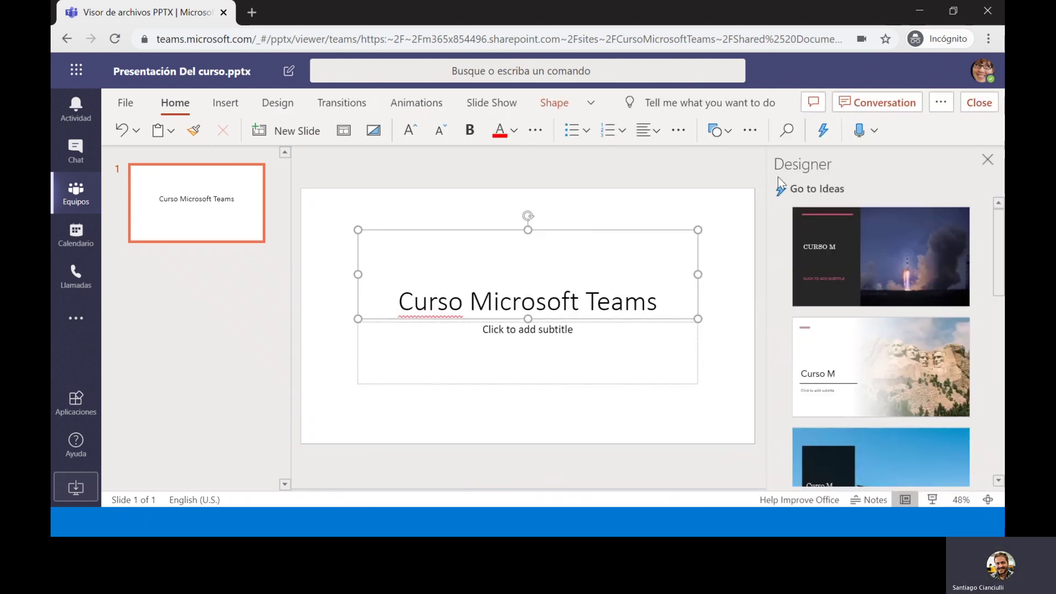
- Apply the rocket-launch Designer layout to the slide, correct the title to "CURSO MICROSOFT TEAMS" and close the presentation
left_click(863, 256)
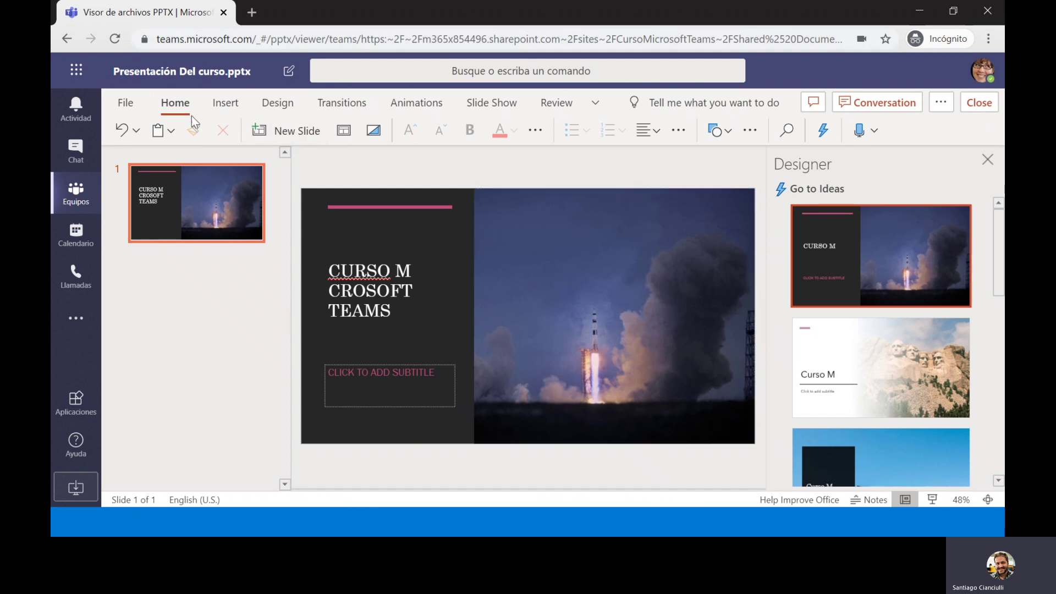
left_click(416, 269)
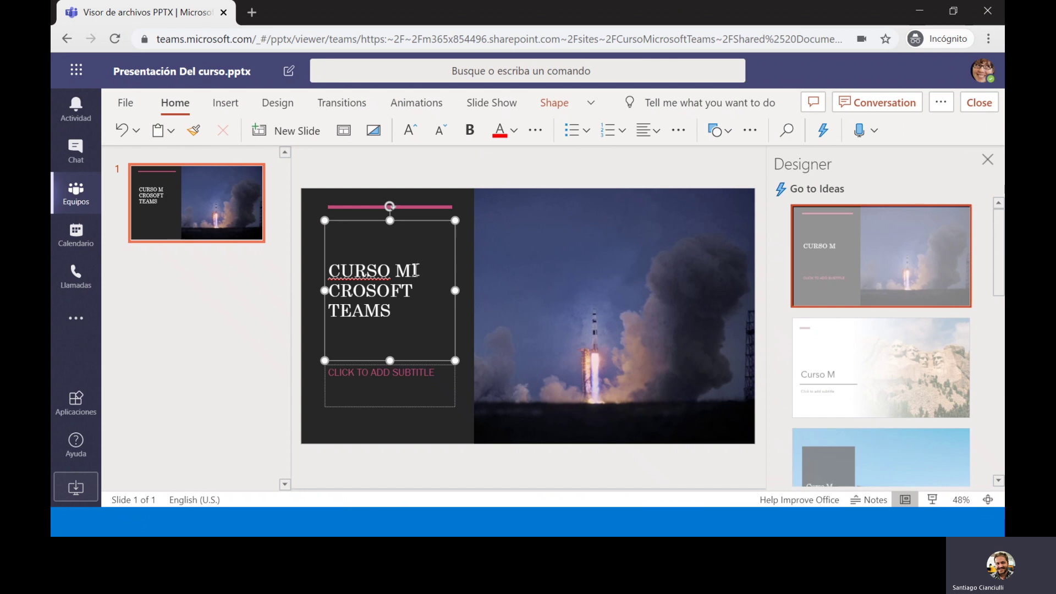
type("I")
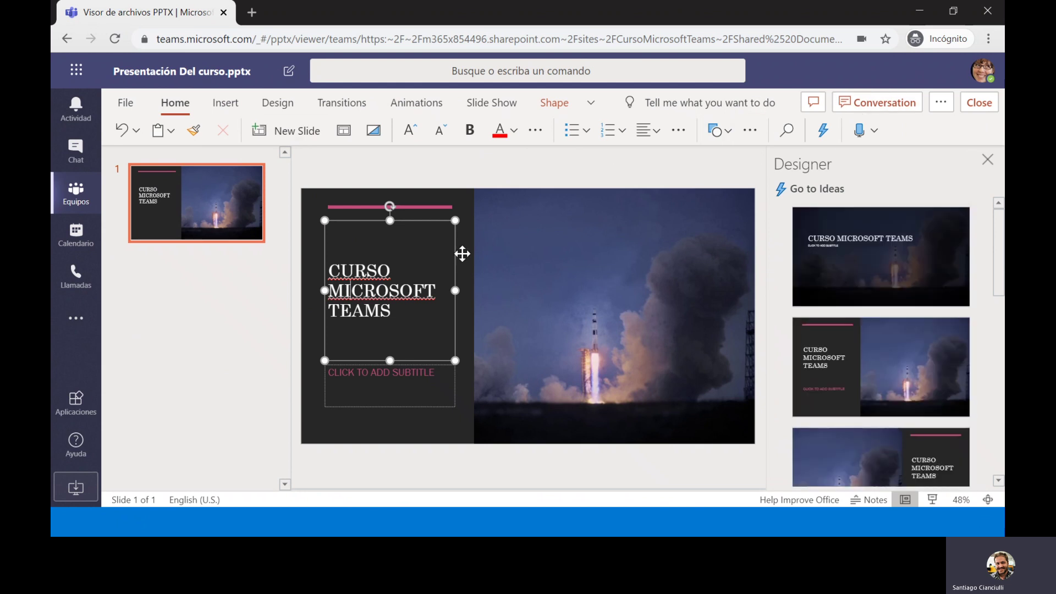
left_click(981, 108)
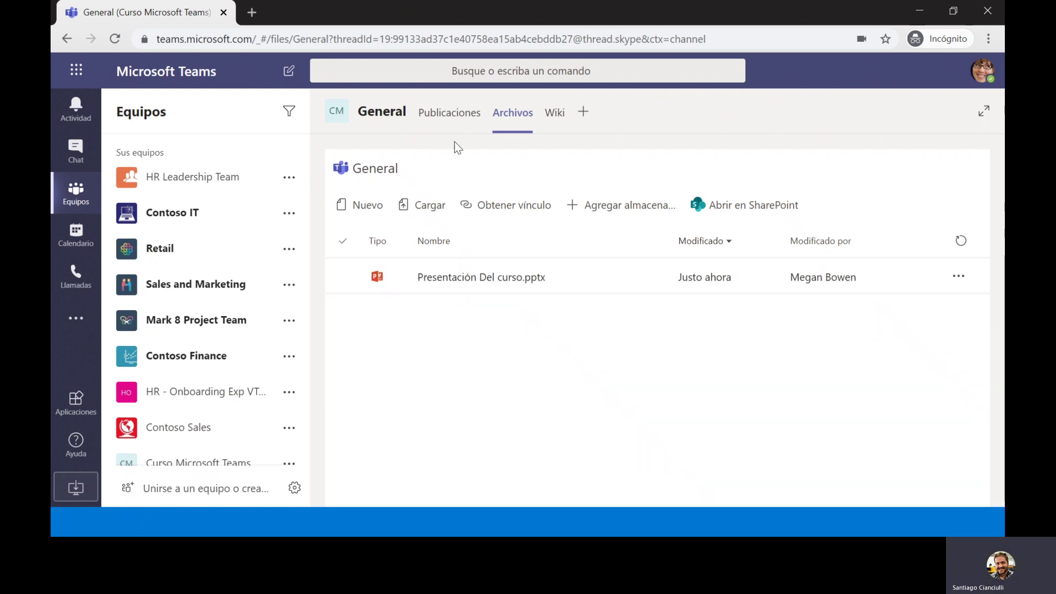
- View the posts in the General channel and look through the Cronogramas Extendidos and Material Grafico channels
left_click(455, 121)
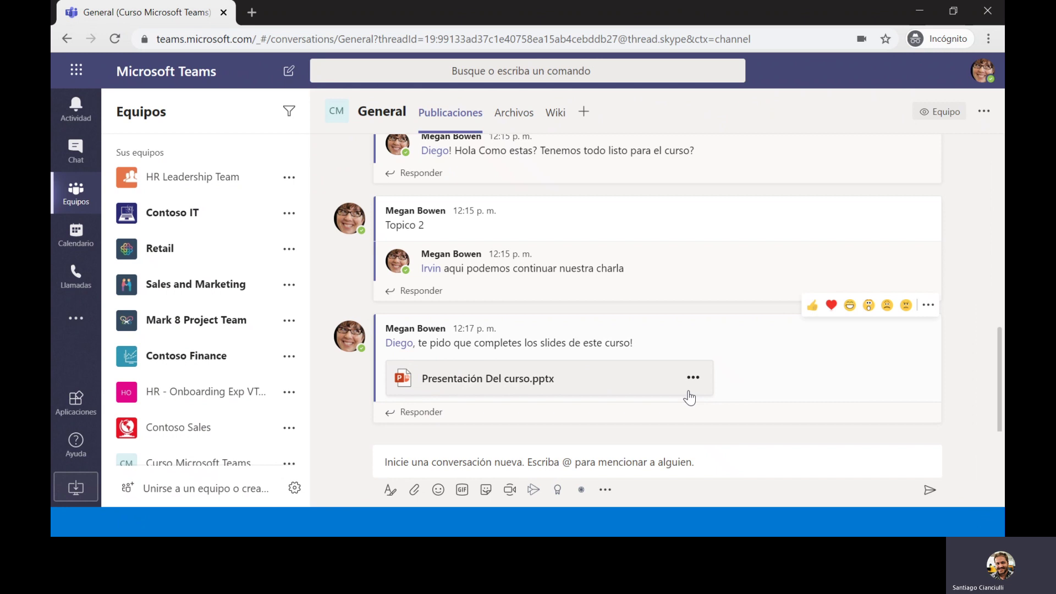
scroll(237, 403, "down", 3)
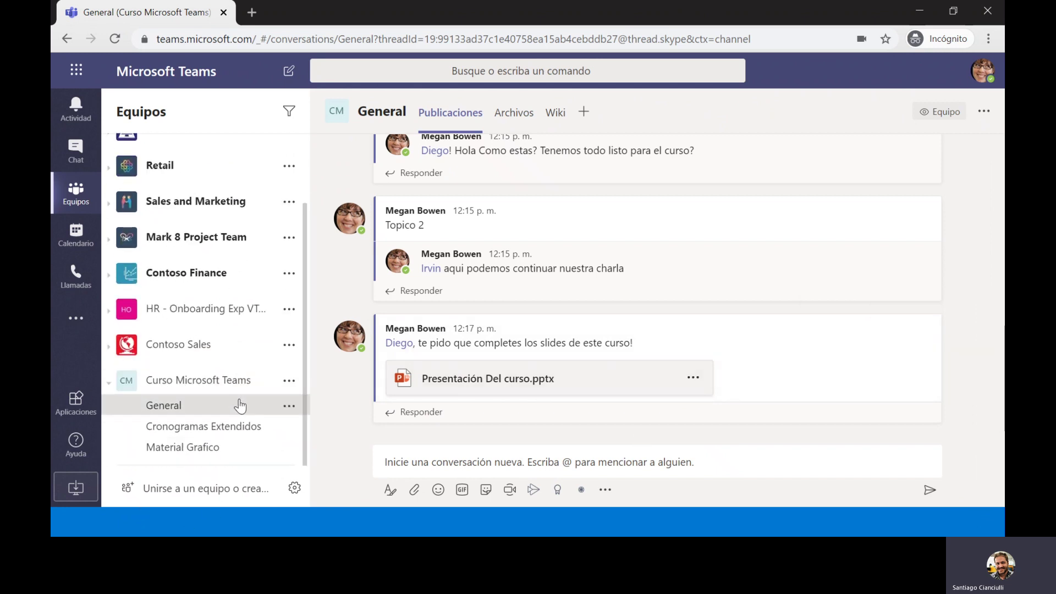
left_click(211, 428)
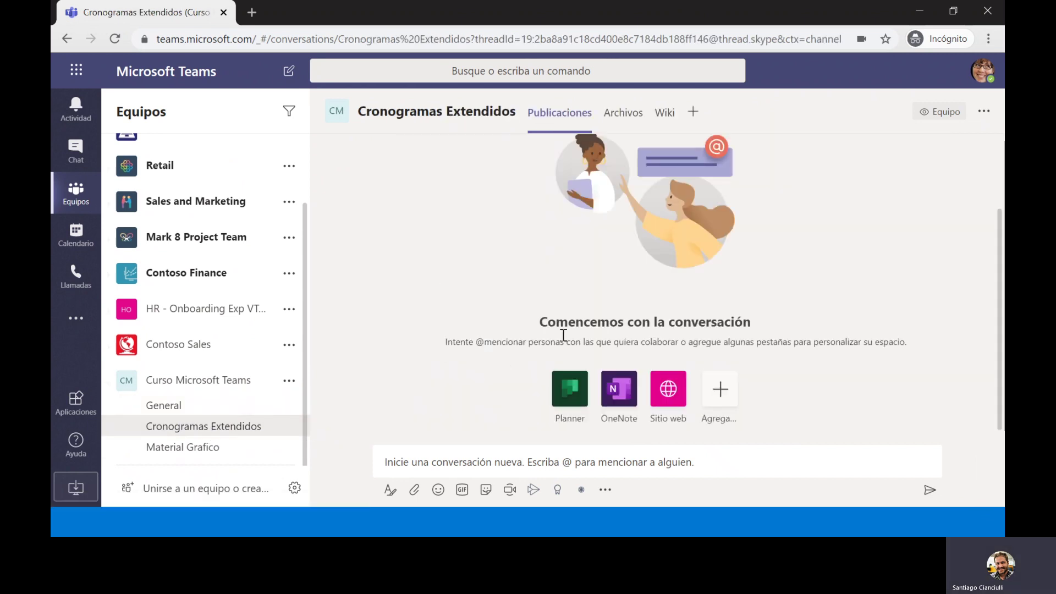
left_click(196, 455)
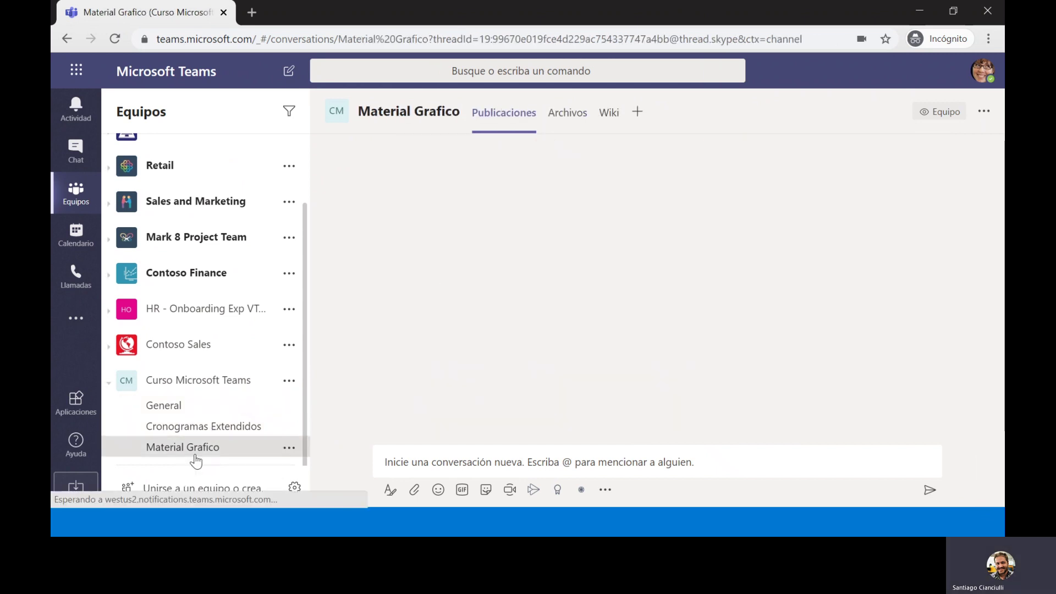
left_click(205, 427)
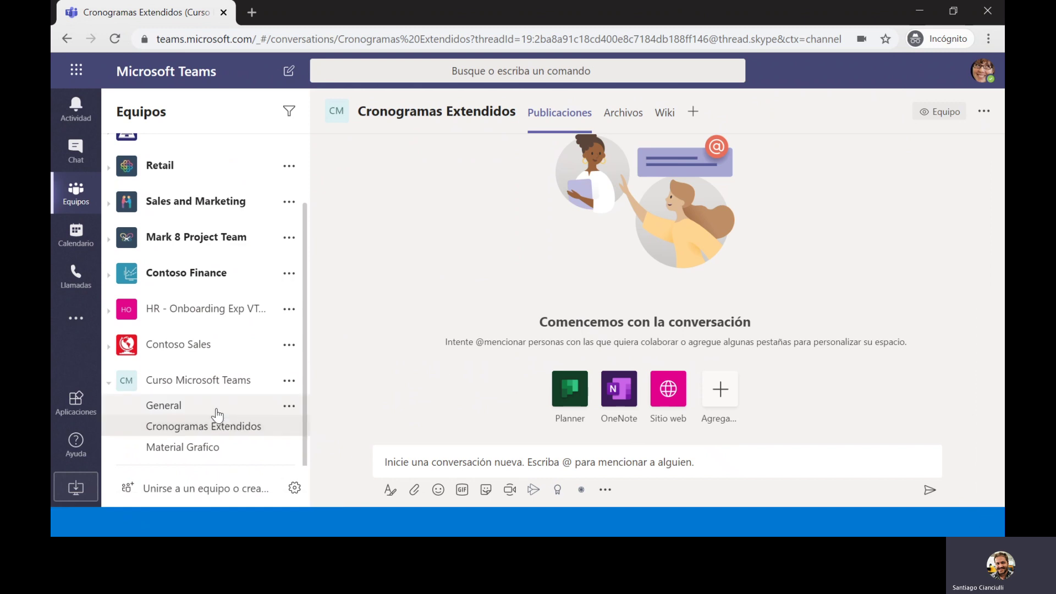
left_click(217, 413)
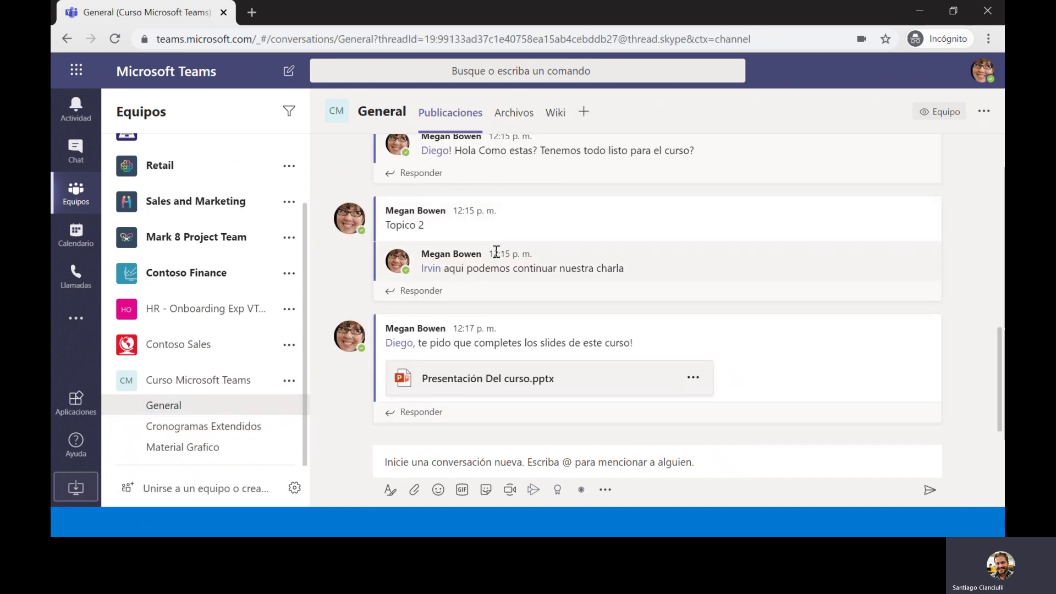
- Pin the Cronogramas Extendidos channel
left_click(238, 432)
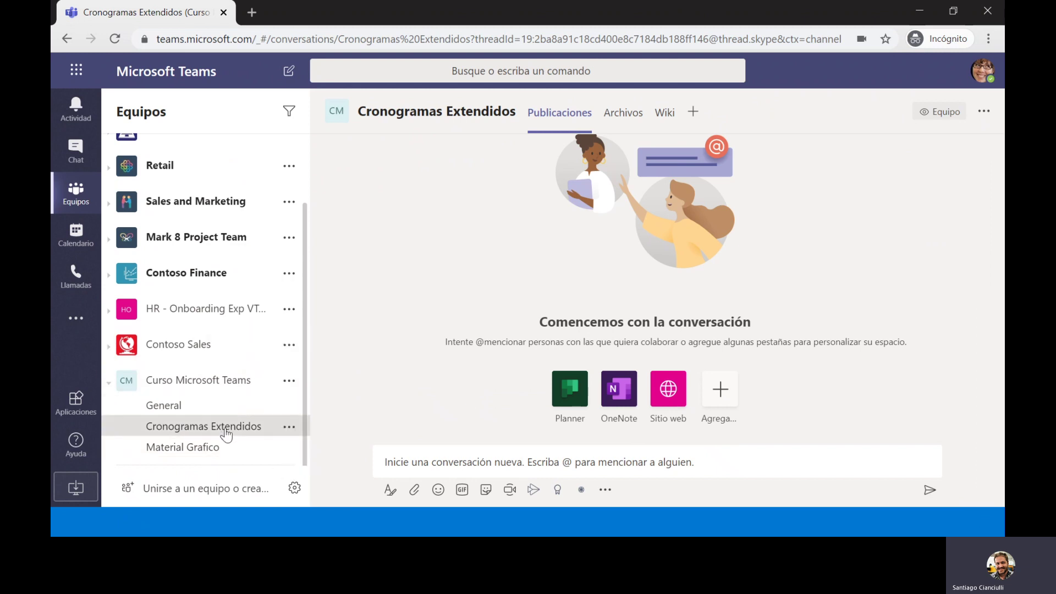
left_click(288, 428)
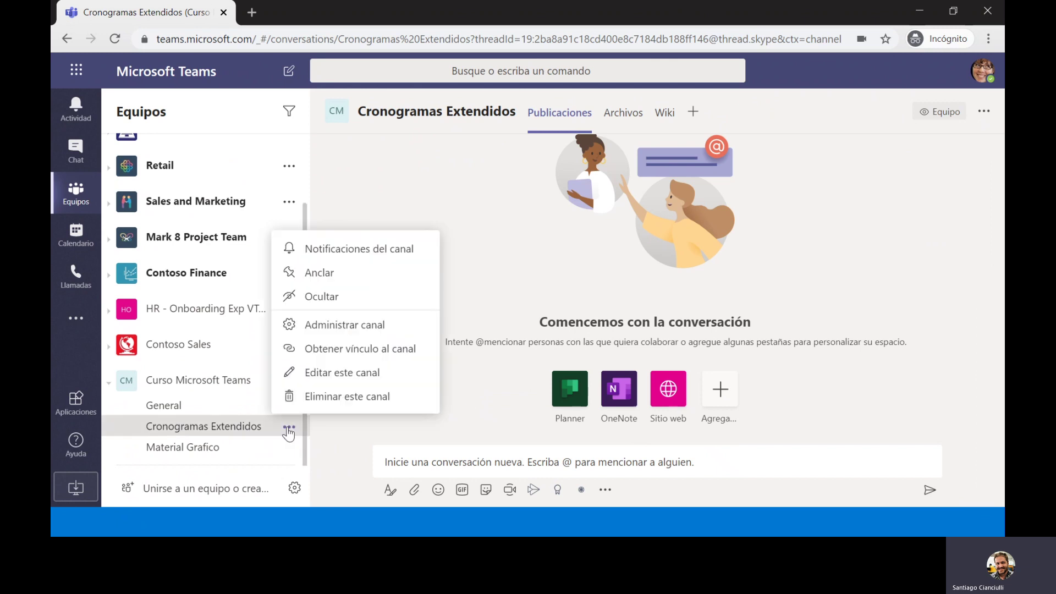
left_click(330, 273)
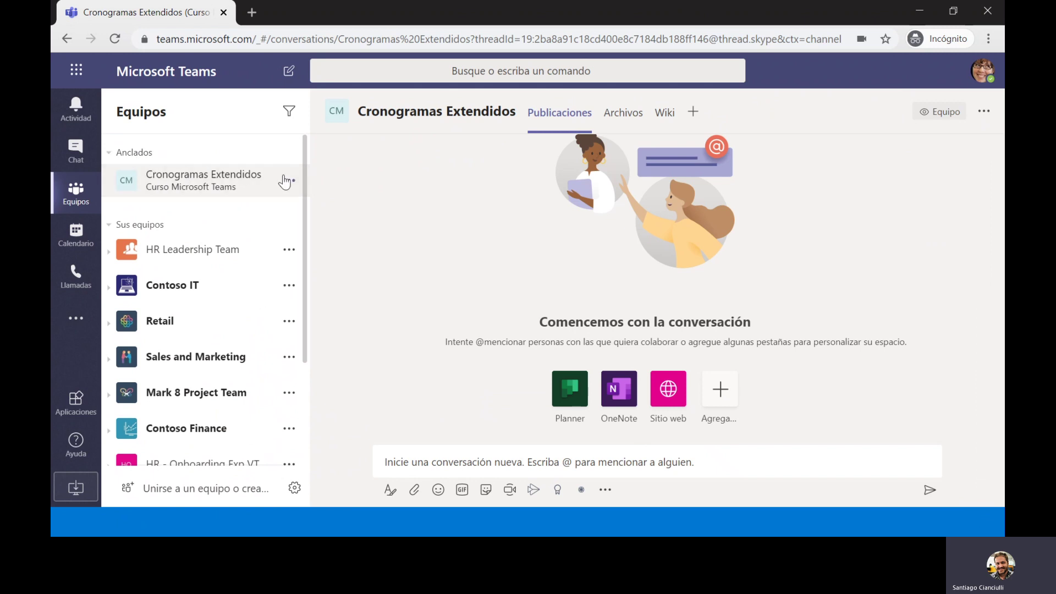
- Hide the Material Grafico channel of the Curso Microsoft Teams team
scroll(278, 428, "down", 3)
left_click(289, 448)
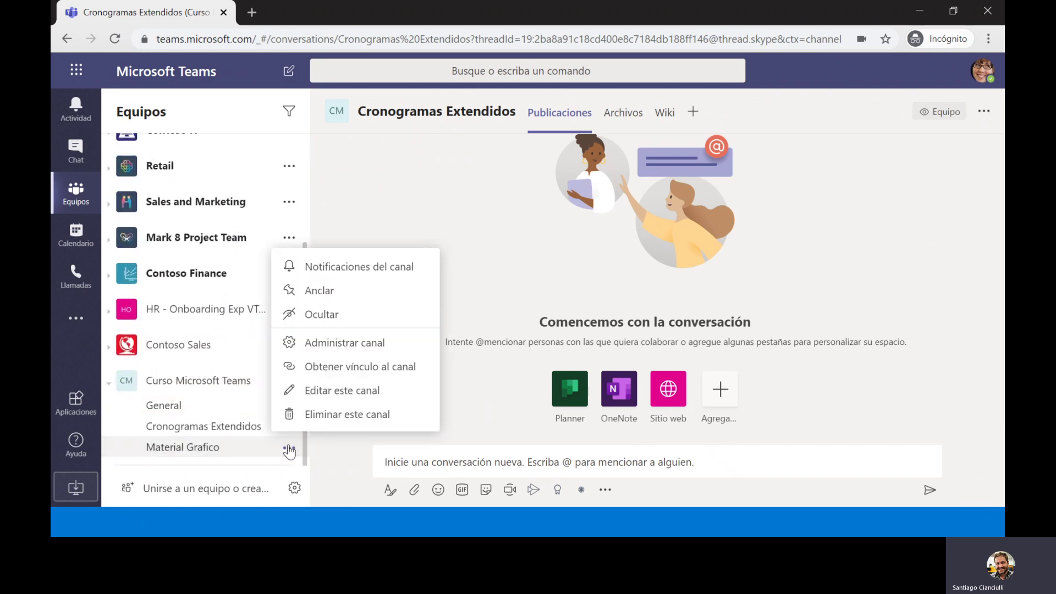
left_click(323, 318)
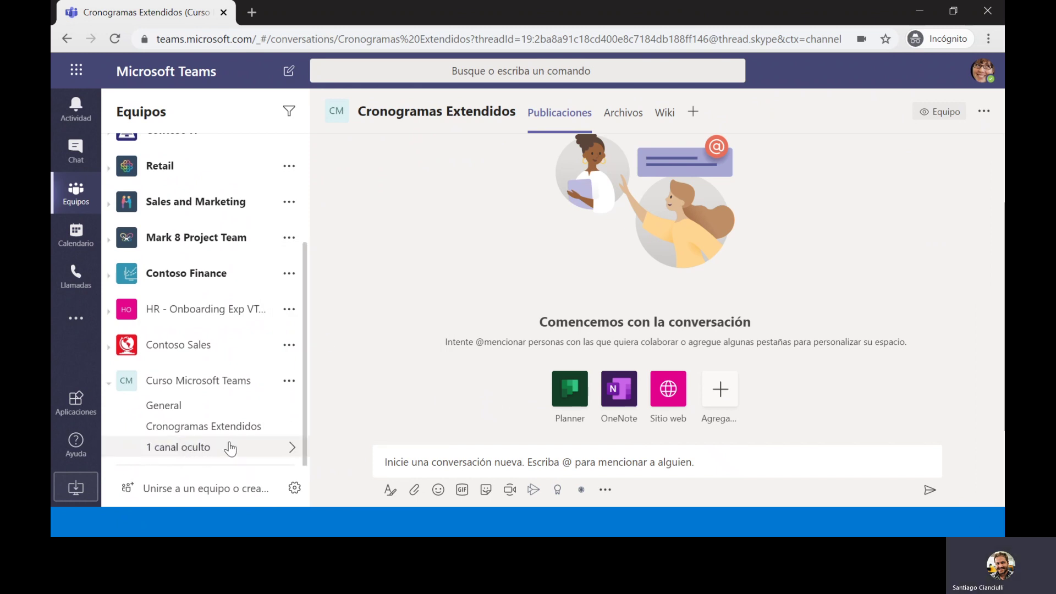
- Unpin the Cronogramas Extendidos channel and hide it
left_click(287, 426)
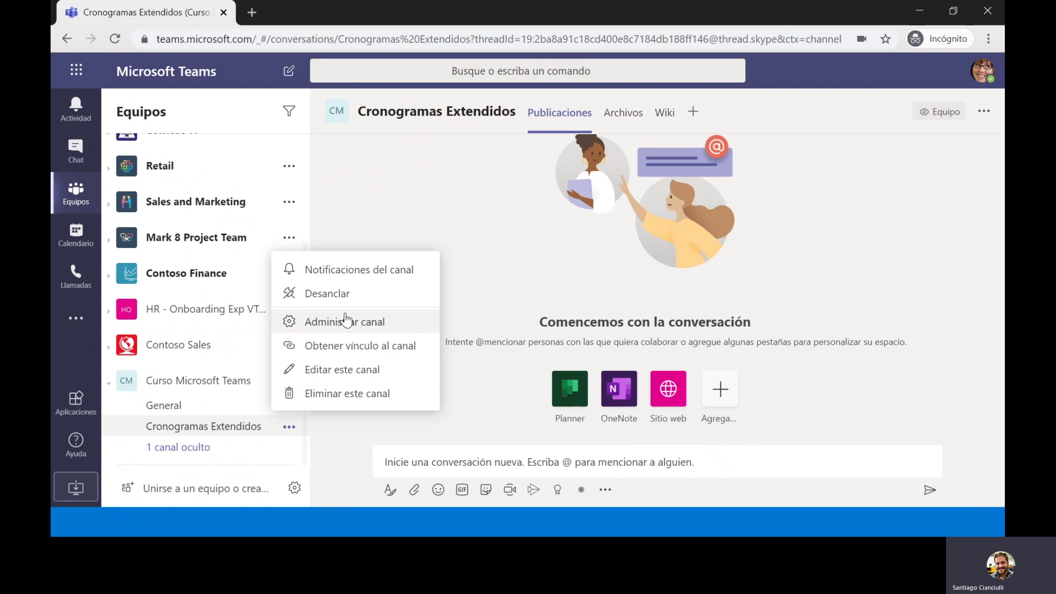
left_click(347, 296)
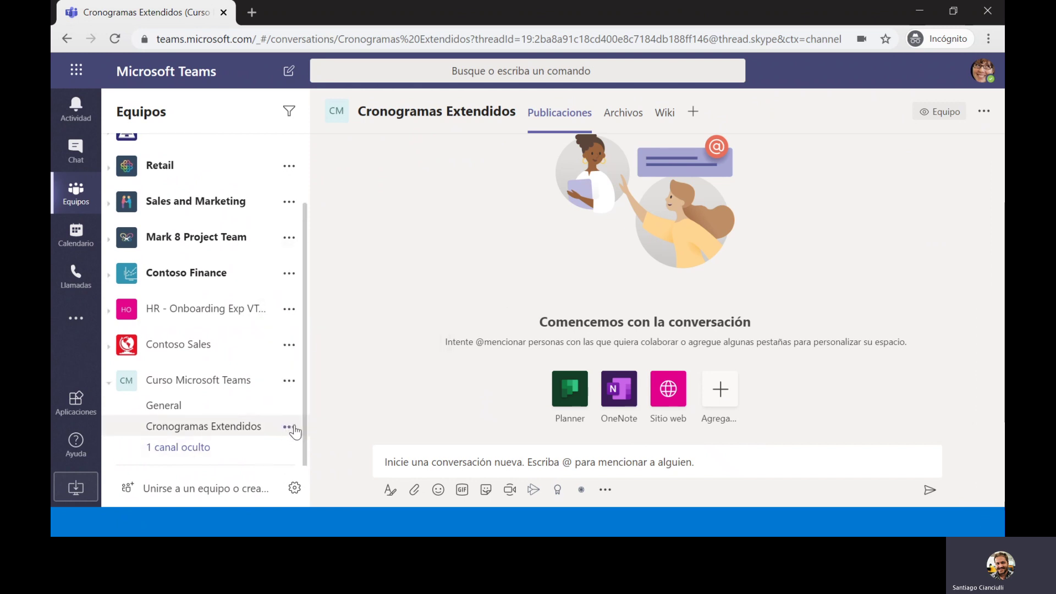
left_click(289, 427)
left_click(321, 270)
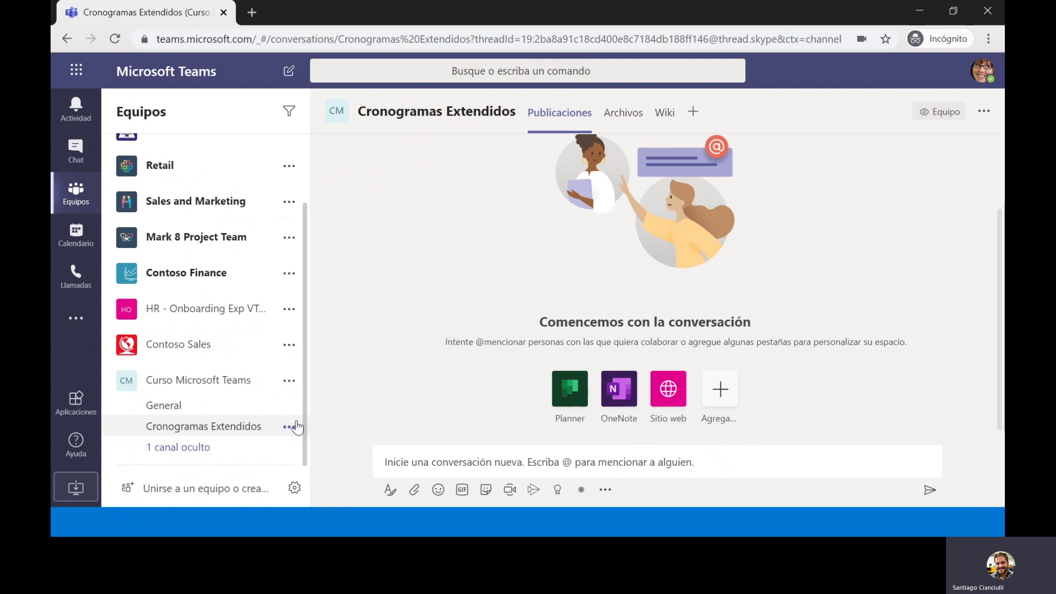
- Pin the General channel of the Curso Microsoft Teams team and check the options available for the Cronogramas Extendidos channel
left_click(289, 406)
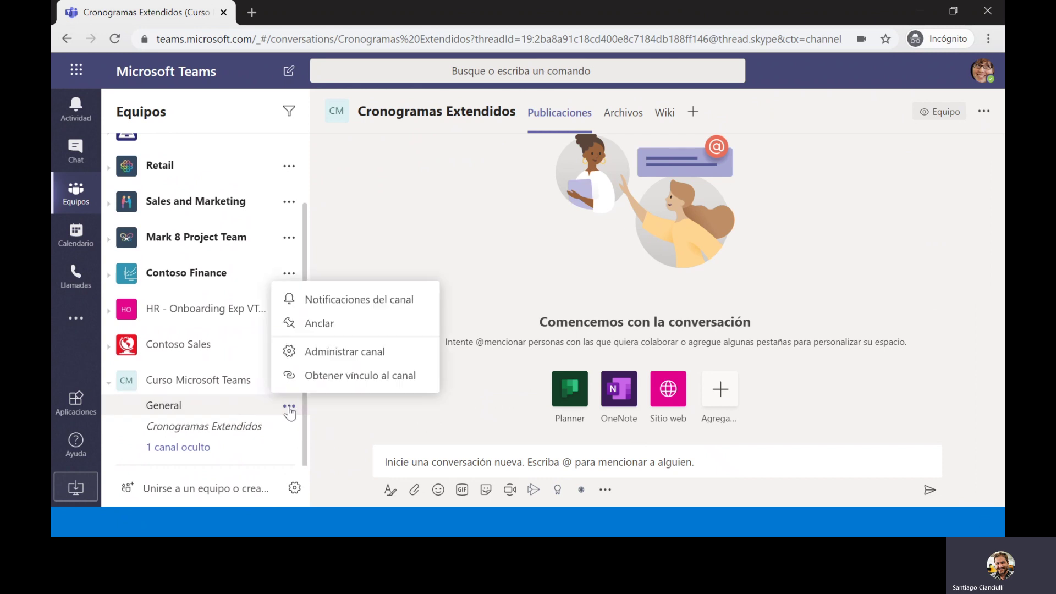
left_click(320, 324)
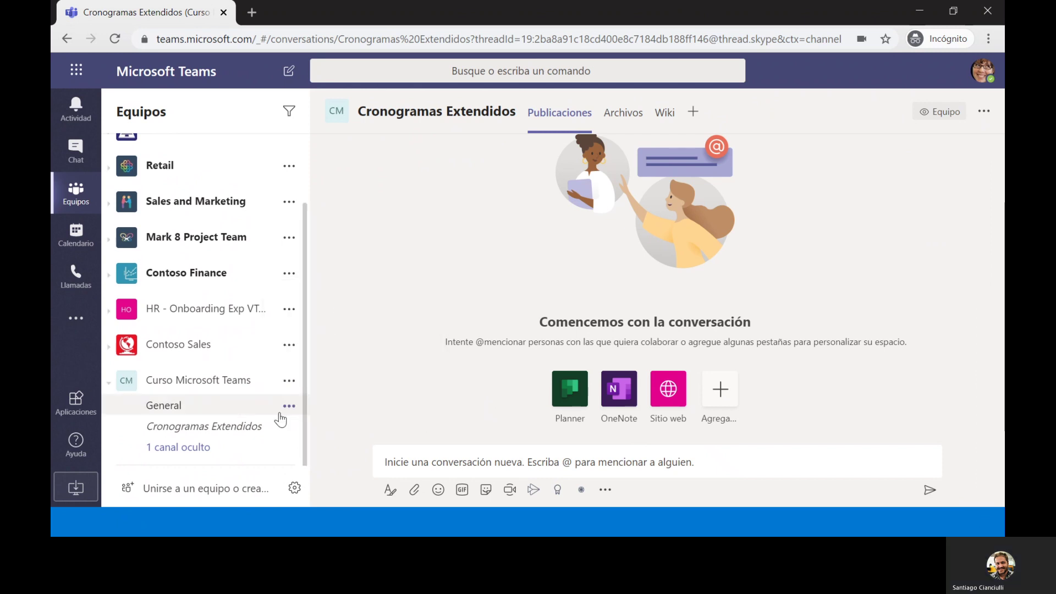
left_click(288, 427)
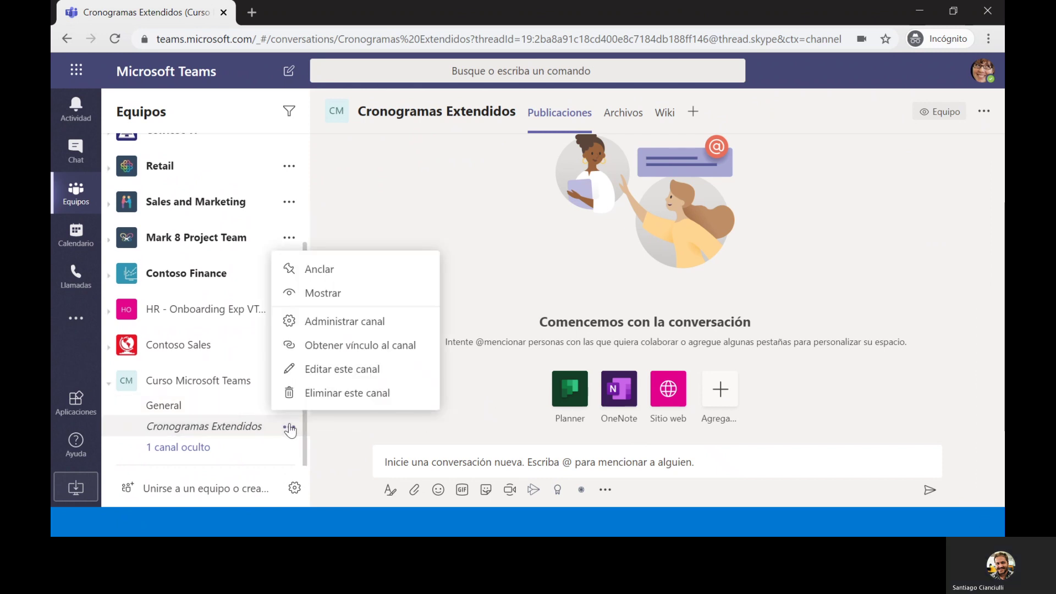
left_click(289, 431)
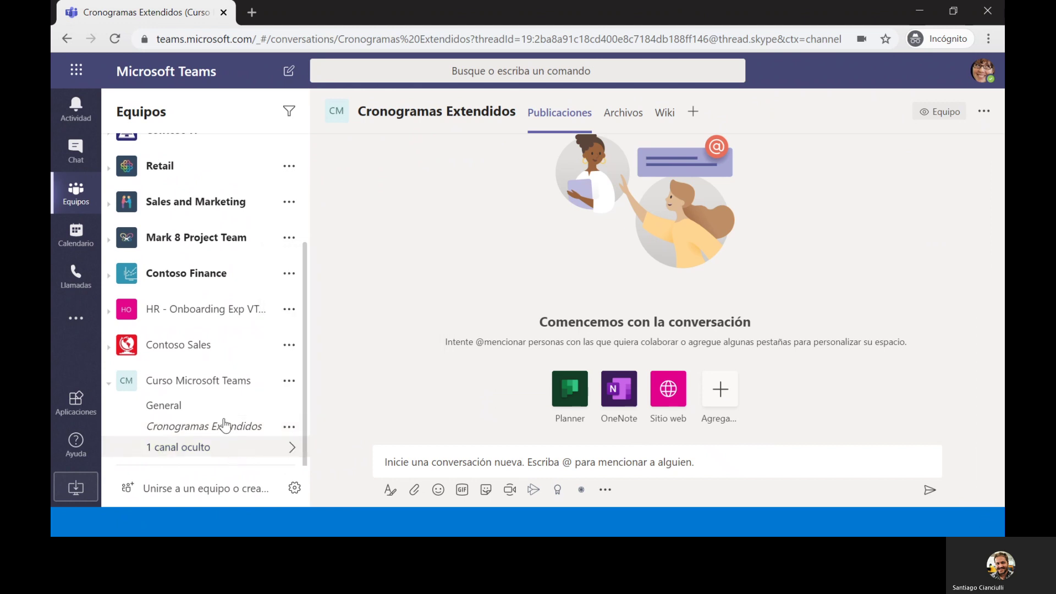
- Open the pinned General channel of Curso Microsoft Teams and look through its files and wiki
scroll(286, 198, "up", 3)
left_click(212, 184)
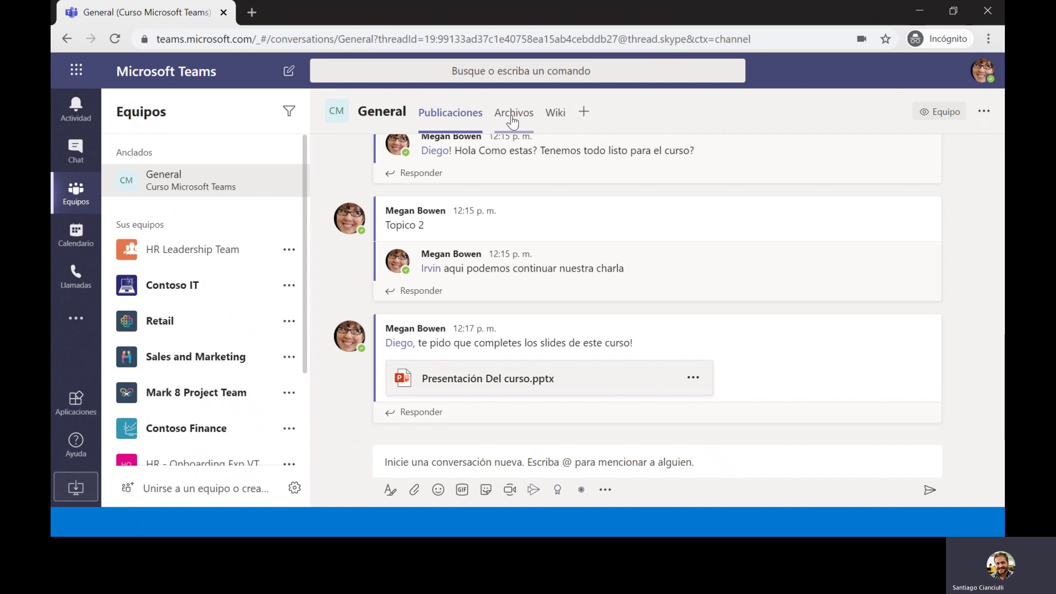
left_click(522, 118)
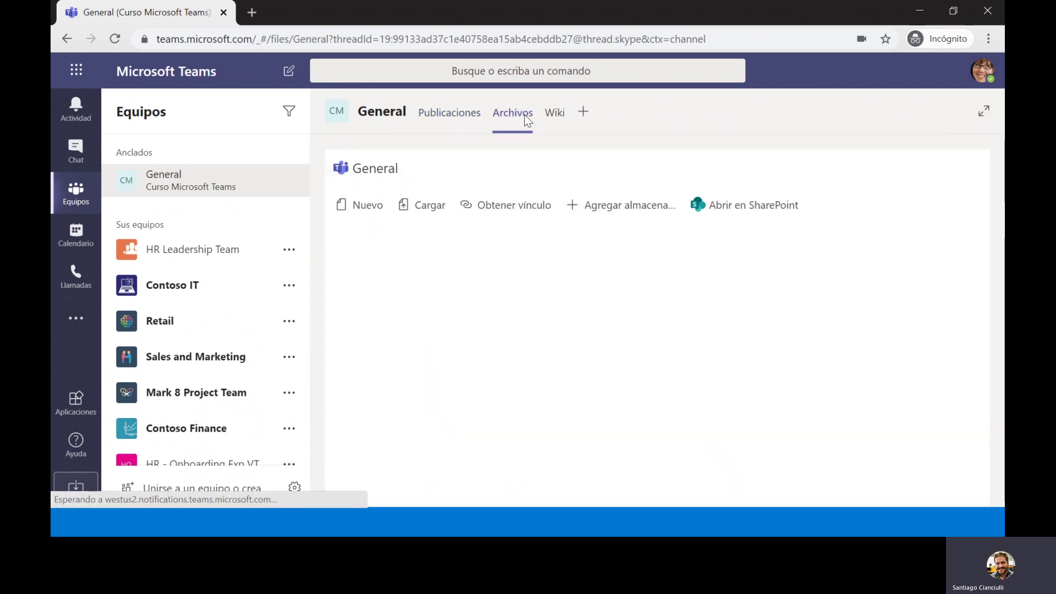
left_click(558, 117)
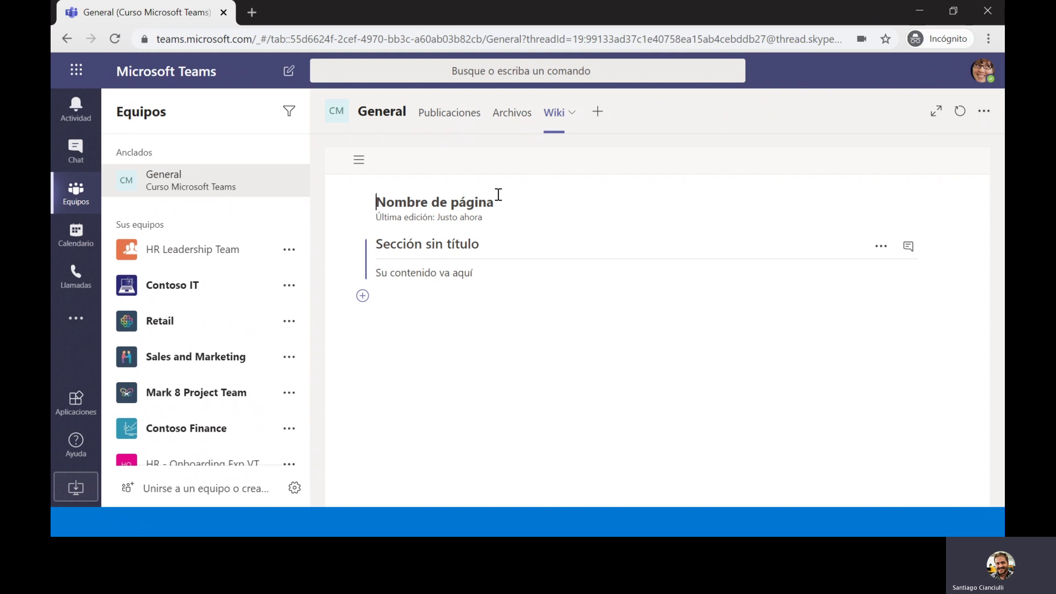
- Add a Planner tab with a new plan named "Curso Teams" to the General channel and view its announcement in the channel's posts
left_click(605, 114)
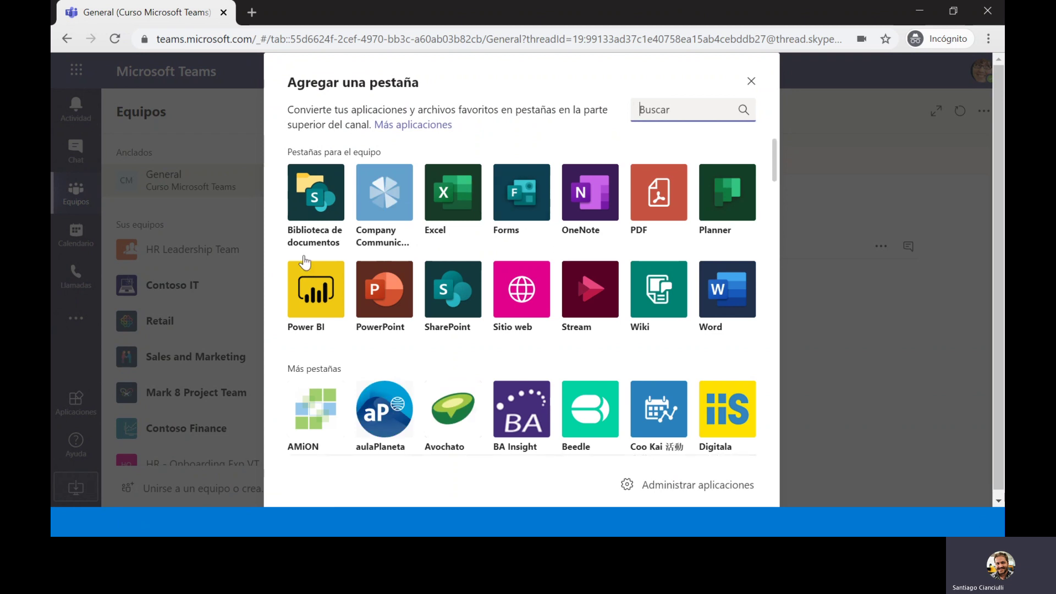
scroll(392, 213, "down", 10)
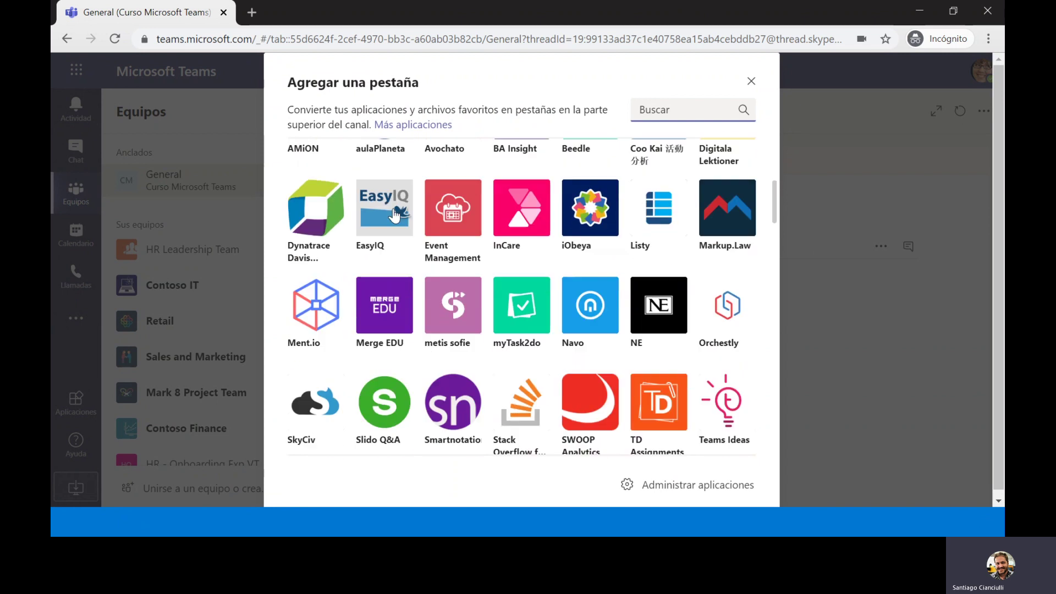
scroll(392, 213, "down", 10)
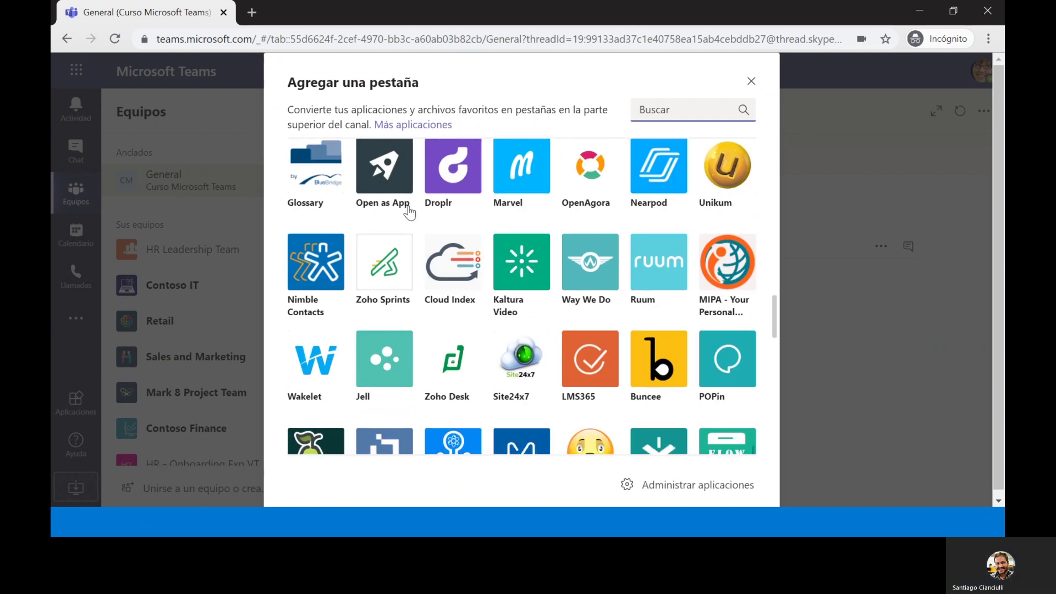
scroll(409, 214, "up", 20)
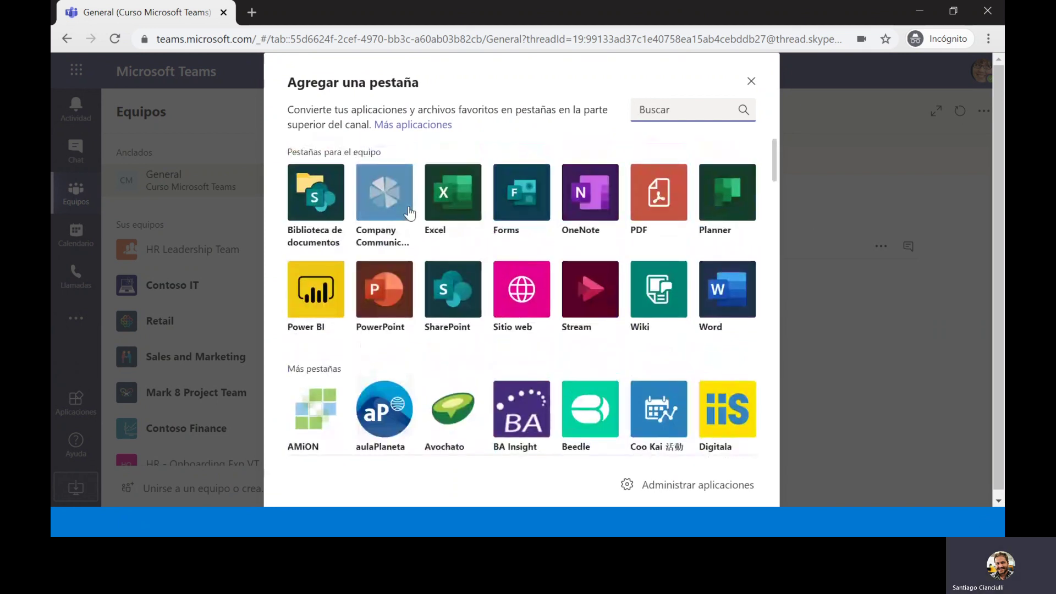
left_click(739, 208)
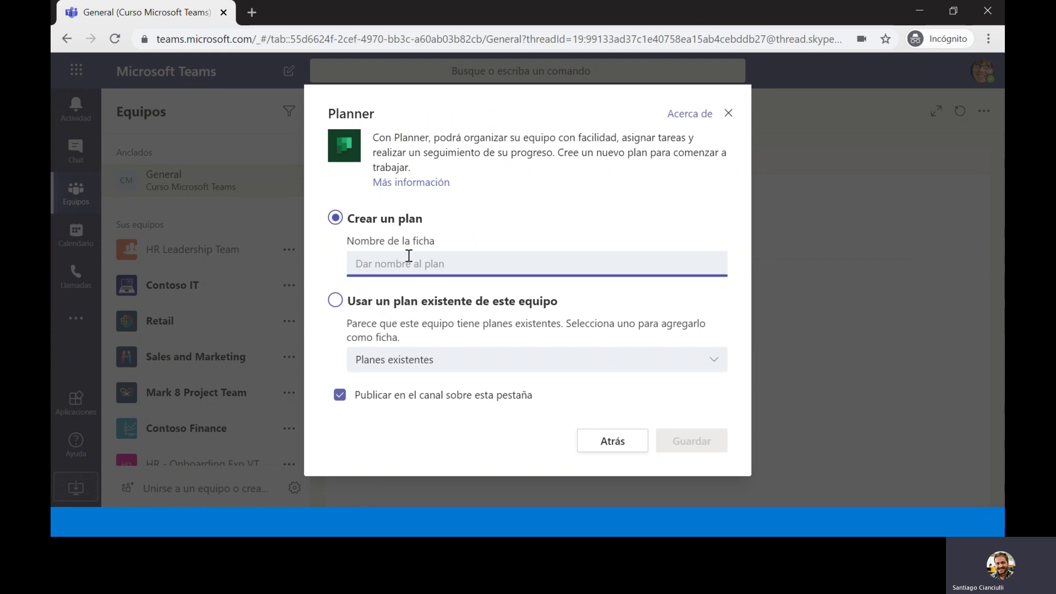
type("Curso Teams")
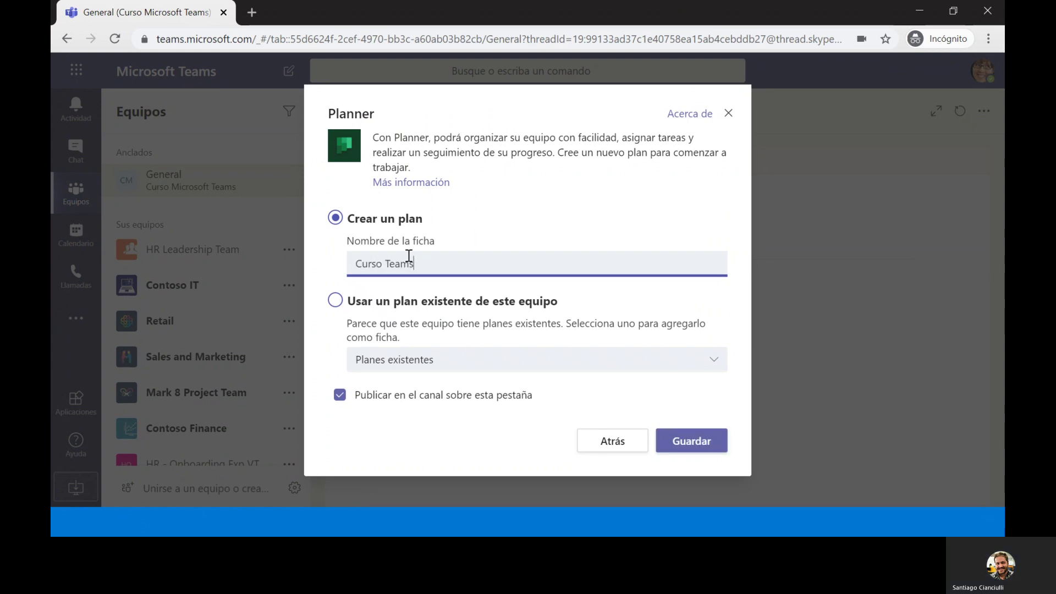
left_click(723, 434)
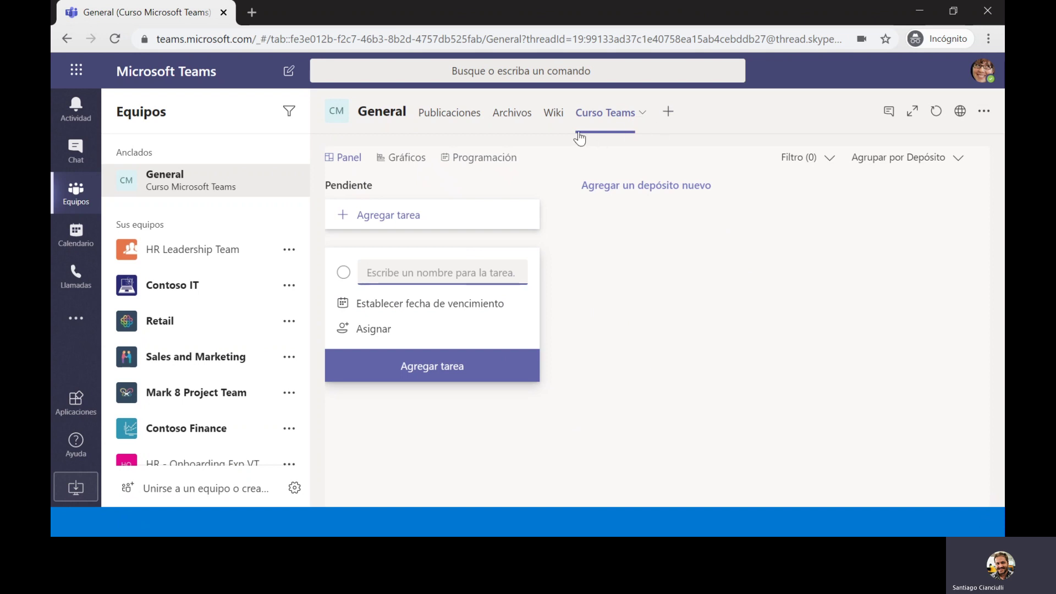
left_click(473, 121)
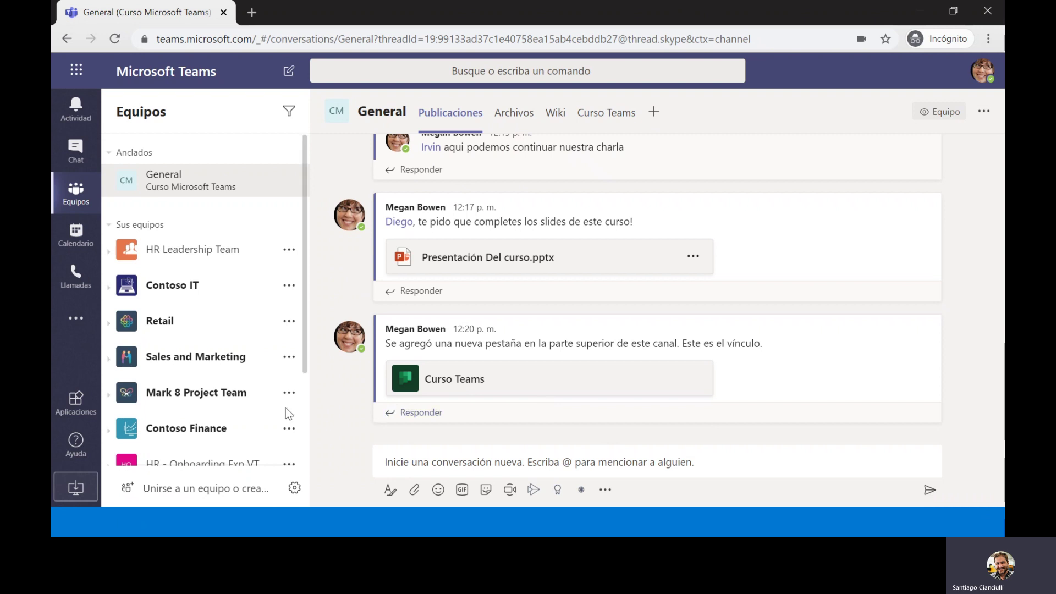
- Set the General channel's notifications for all new posts to "Banner y fuente", including all replies, and save them
scroll(286, 407, "down", 3)
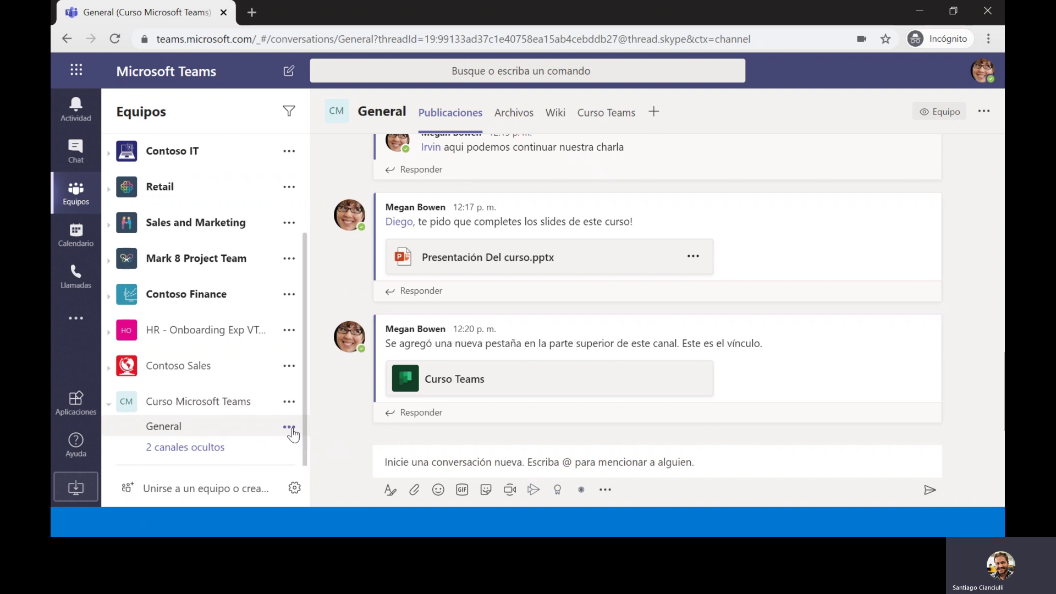
left_click(291, 428)
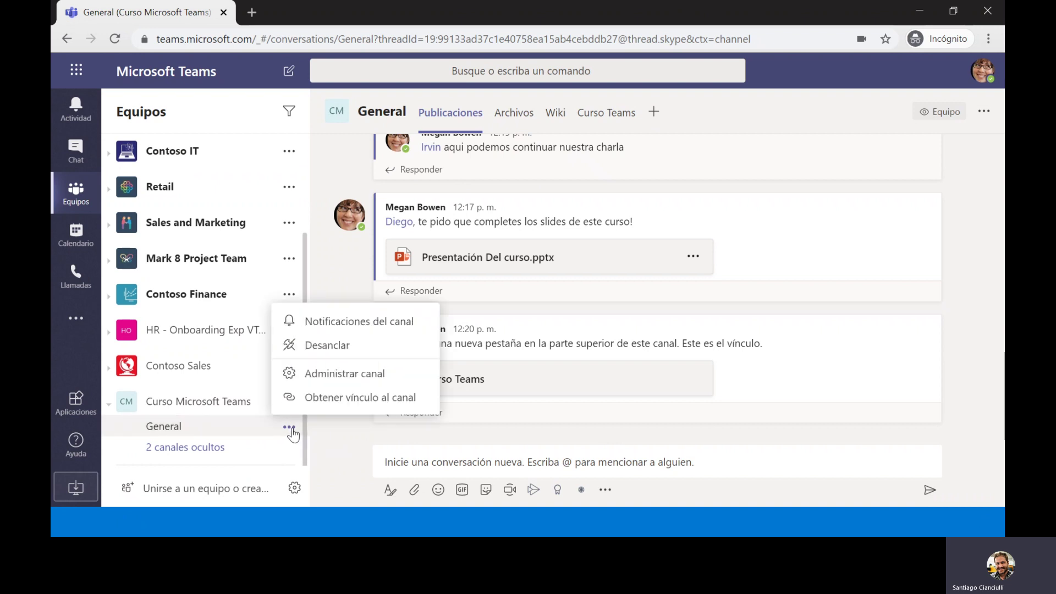
left_click(374, 328)
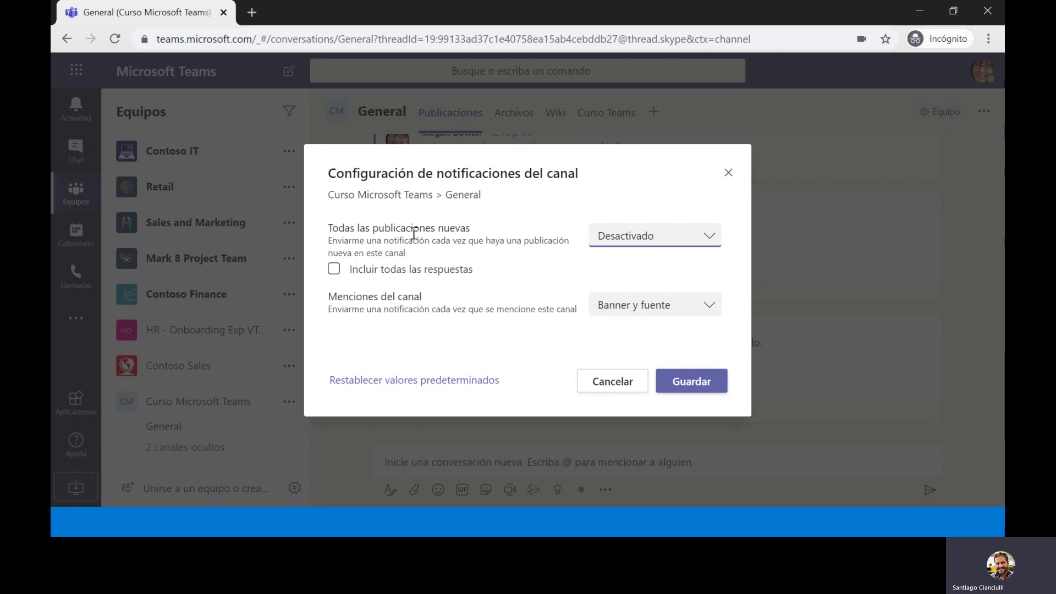
left_click(619, 231)
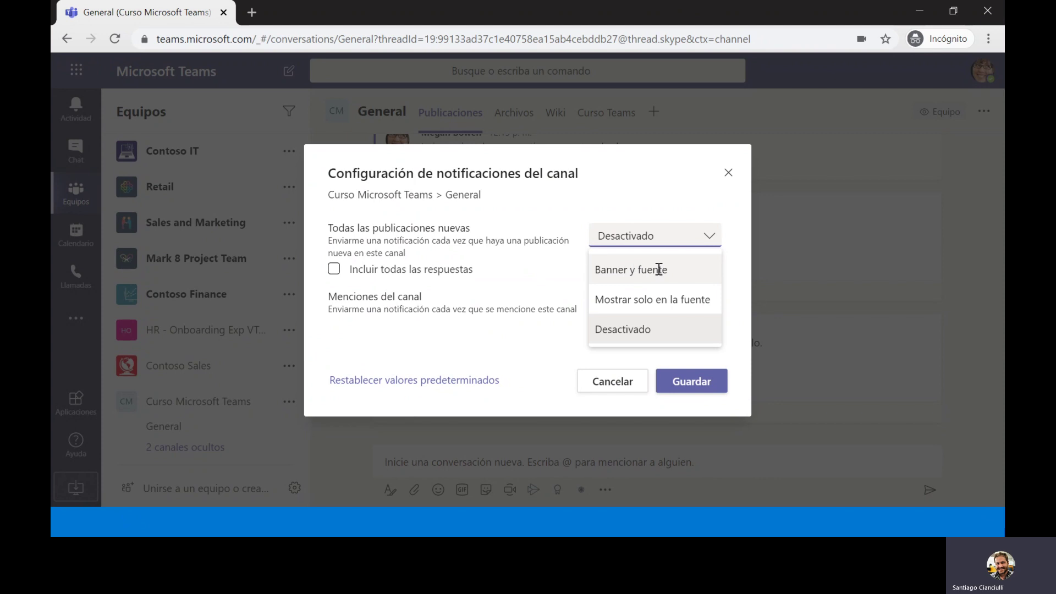
left_click(663, 273)
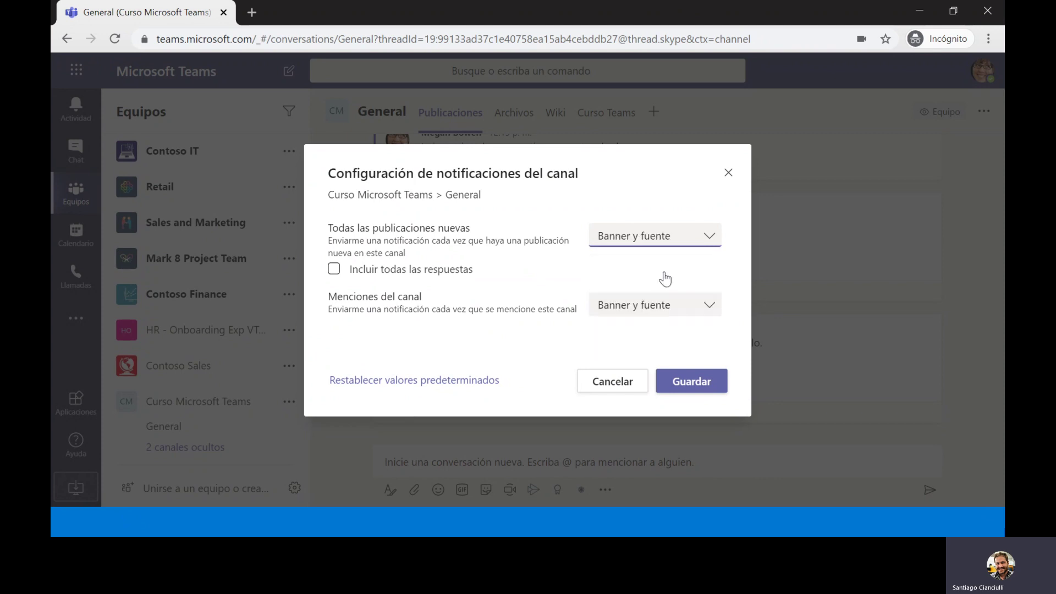
left_click(334, 269)
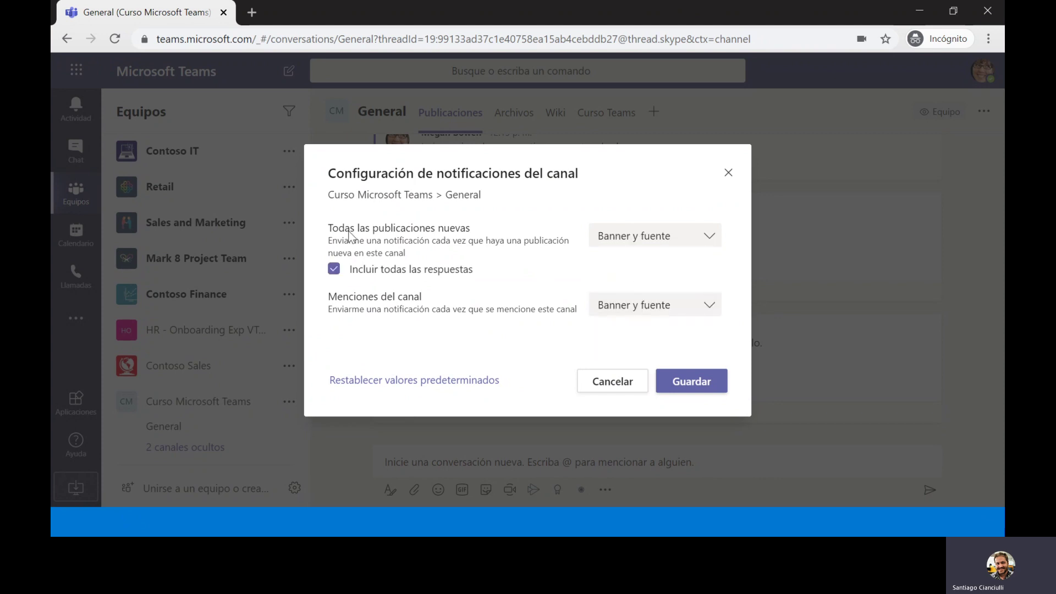
left_click(713, 381)
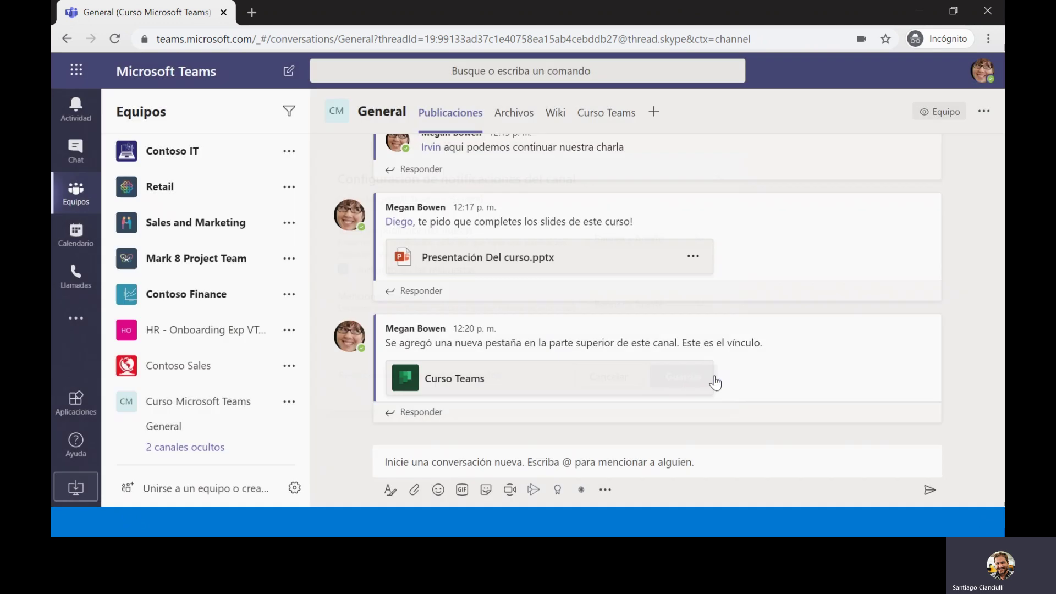
- Look at the activity feed, return to the teams list and check the options of the pinned General channel
left_click(86, 108)
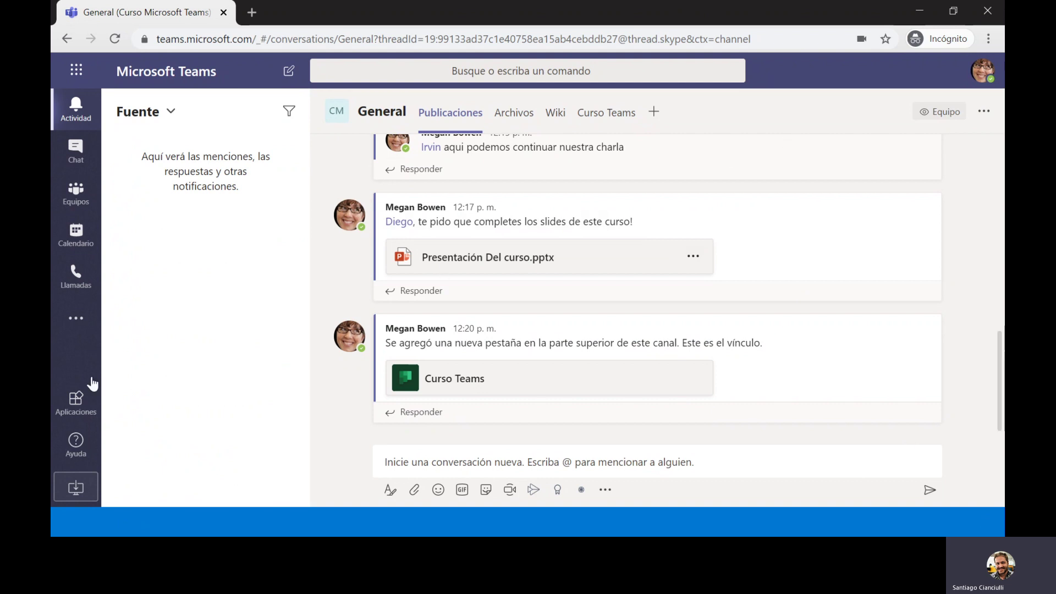
left_click(77, 201)
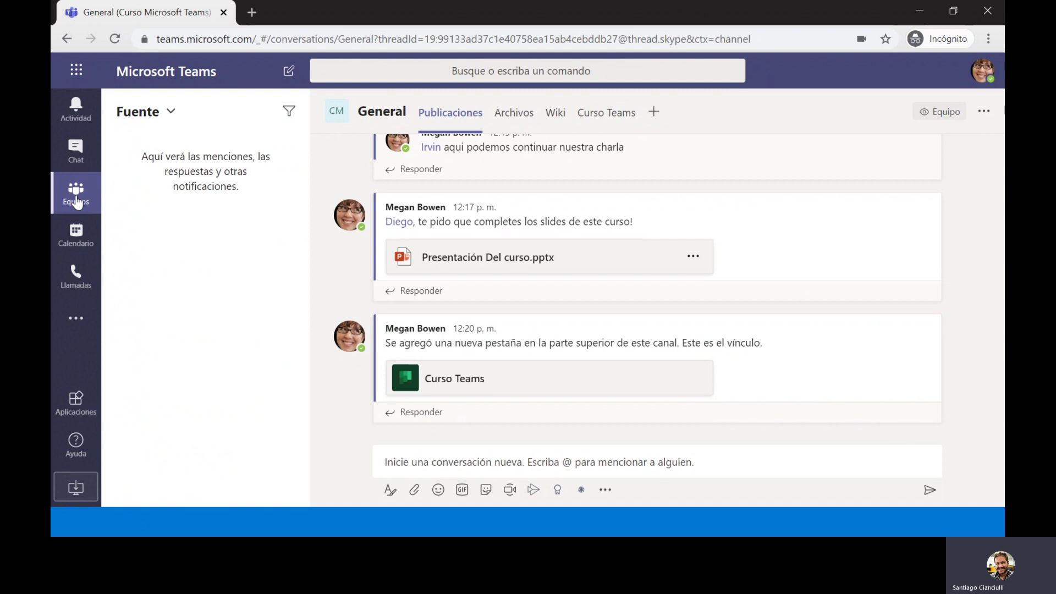
left_click(83, 219)
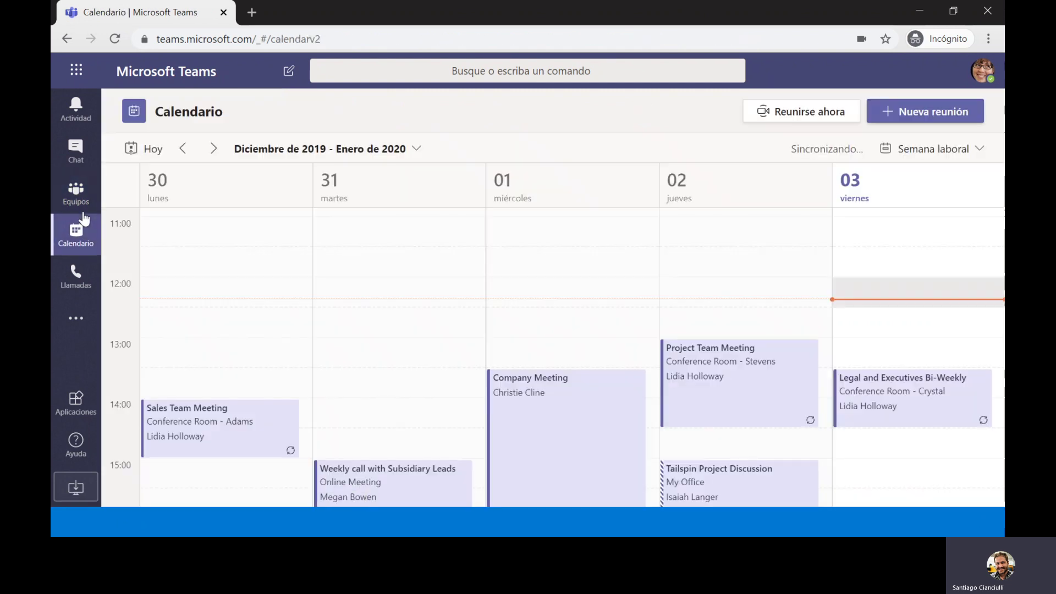
left_click(83, 215)
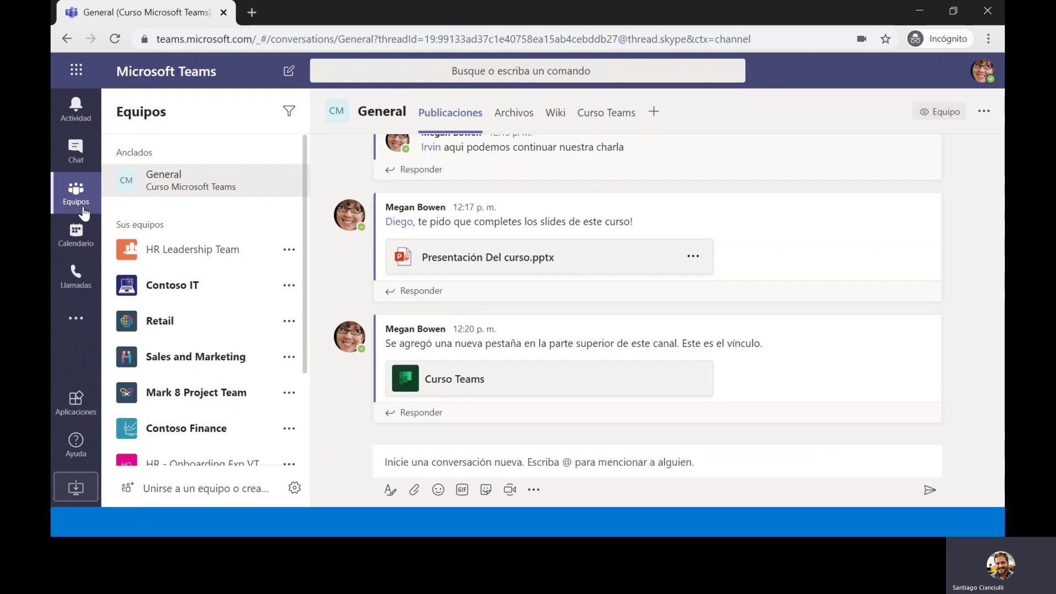
left_click(289, 182)
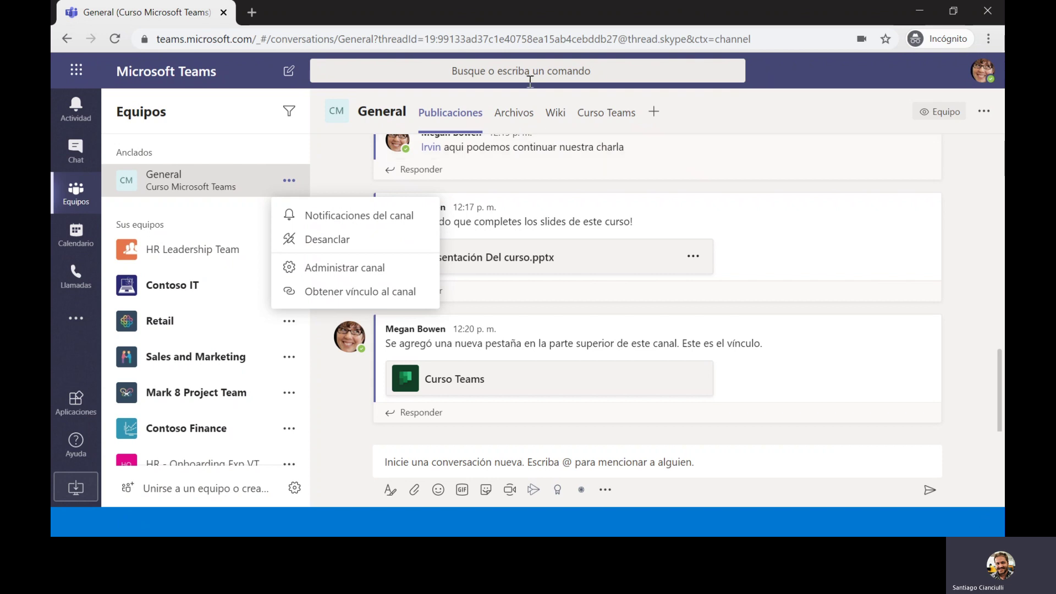
left_click(443, 449)
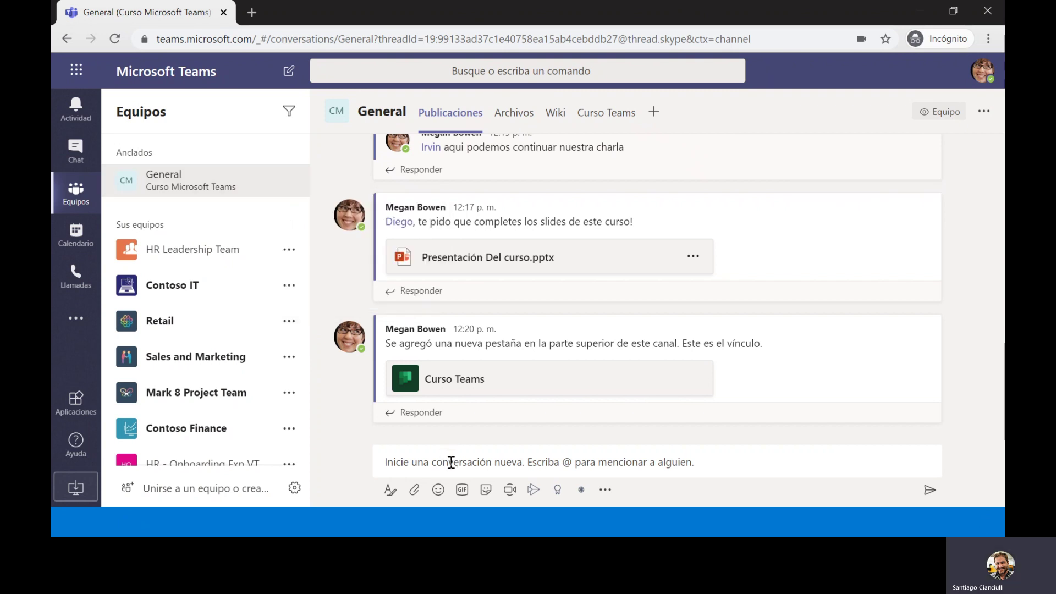
- Start an instant meeting in the General channel with the subject "Reunión de estado" and the camera off
left_click(511, 490)
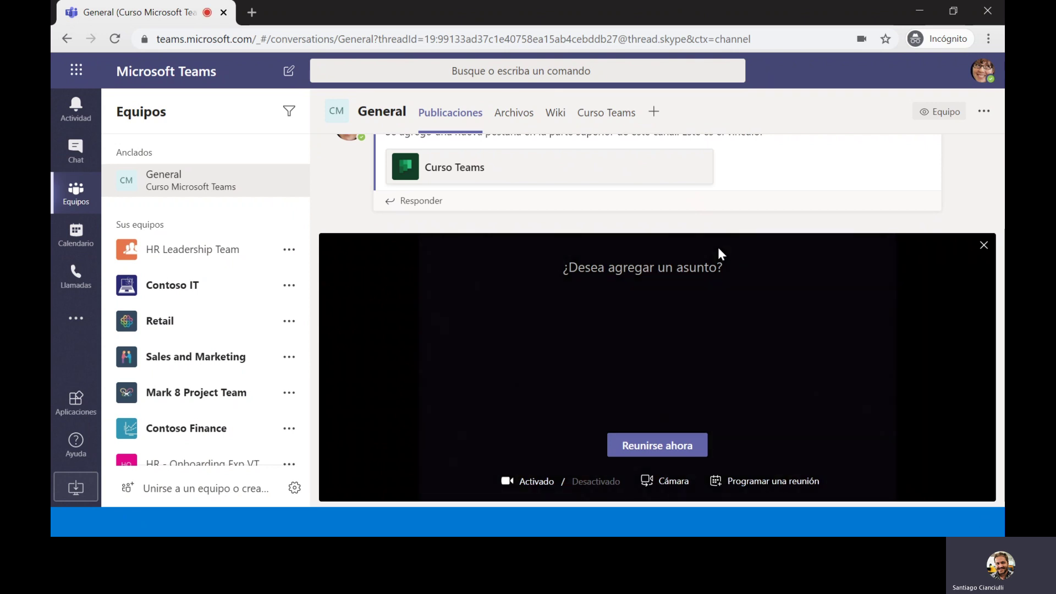
type("Reunión de estado")
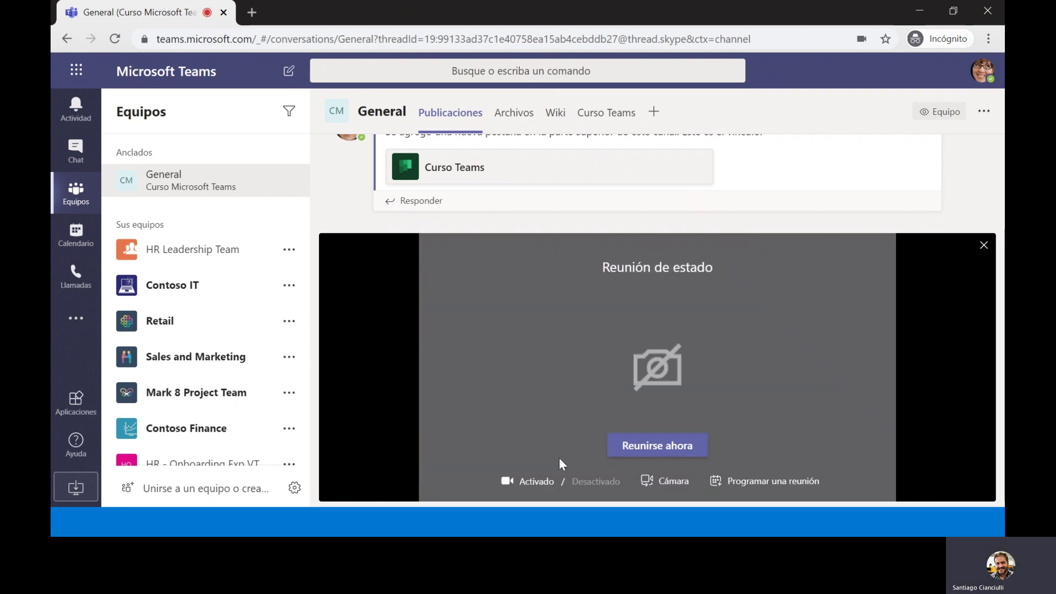
left_click(605, 484)
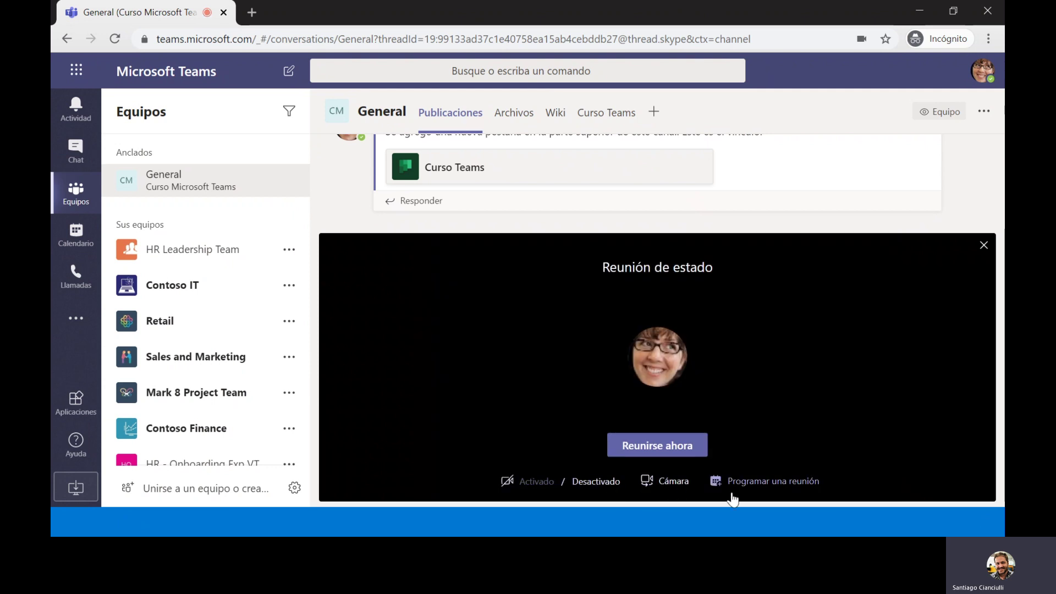
left_click(665, 457)
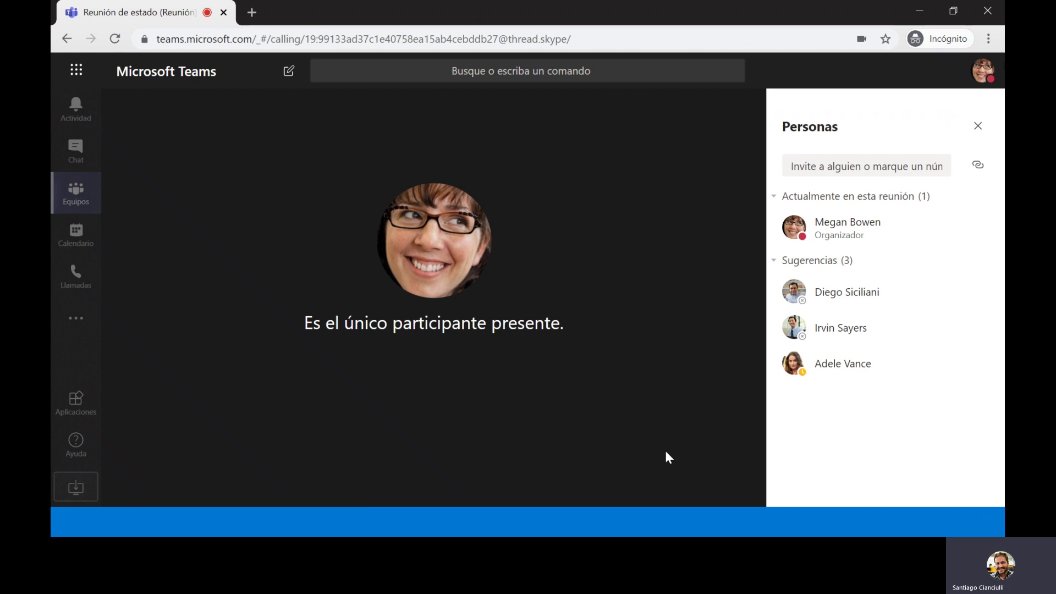
- Check the additional options of the ongoing meeting, end it and rate the call quality five stars
mouse_move(510, 424)
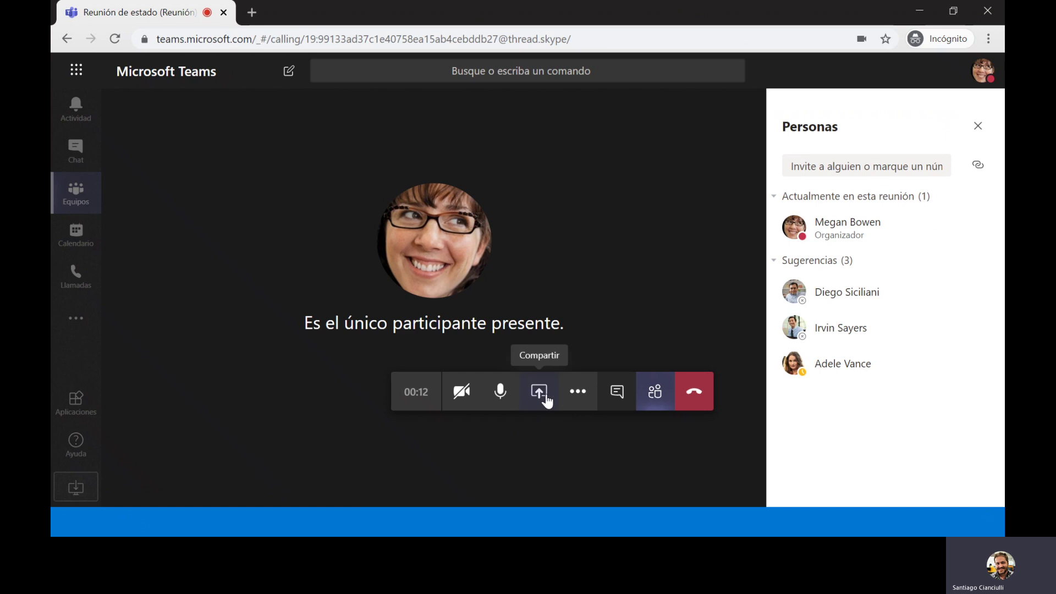
left_click(566, 396)
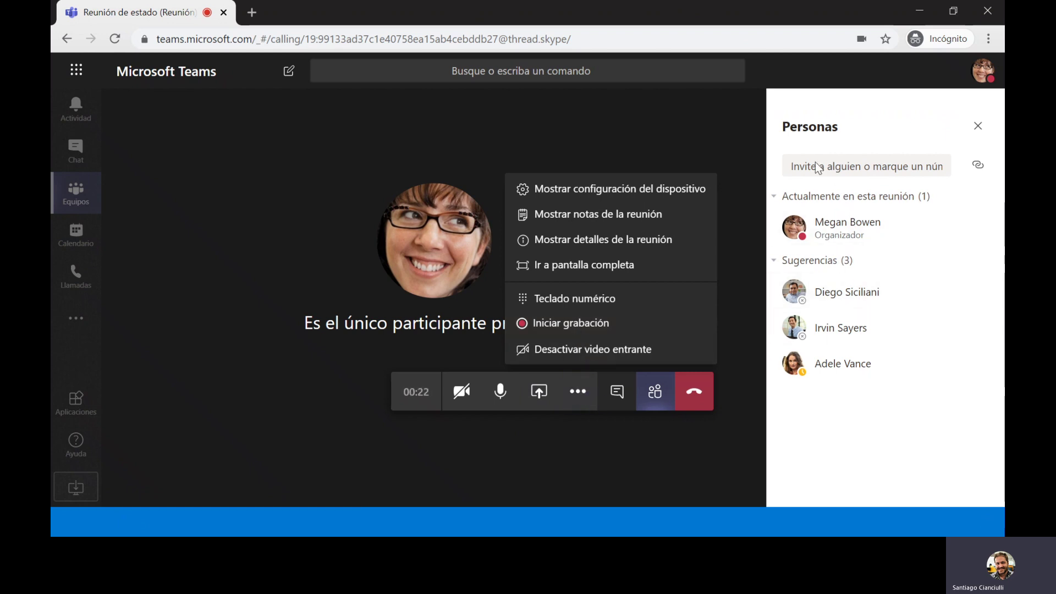
left_click(689, 395)
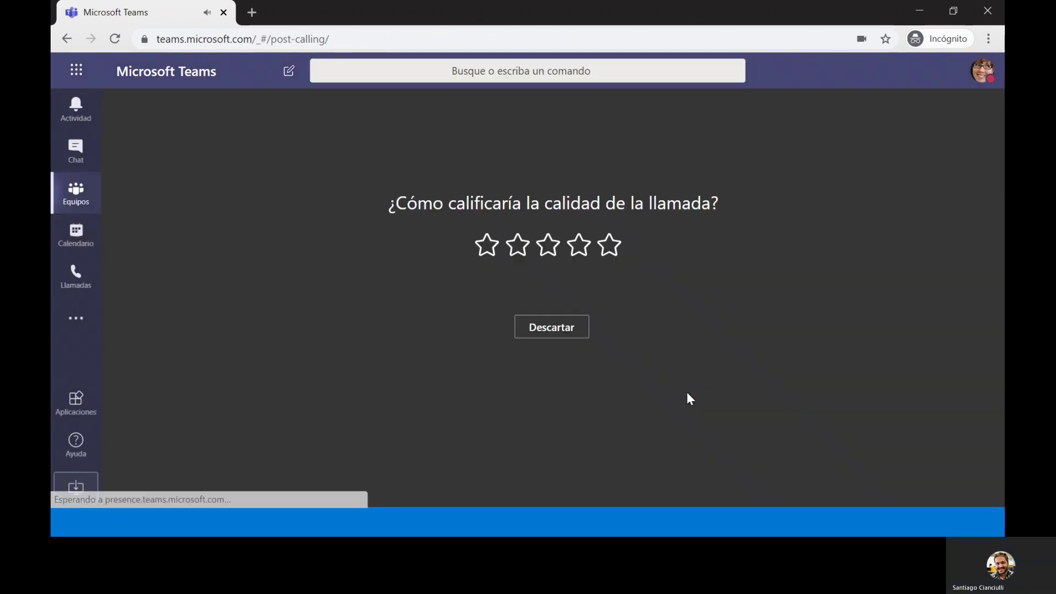
left_click(605, 251)
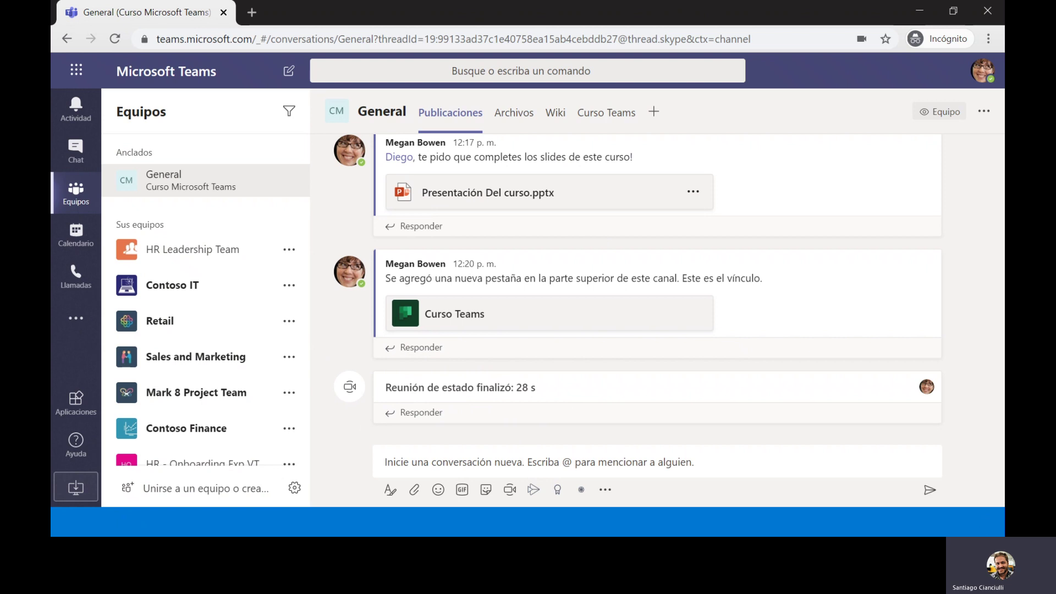
key("alt+Tab")
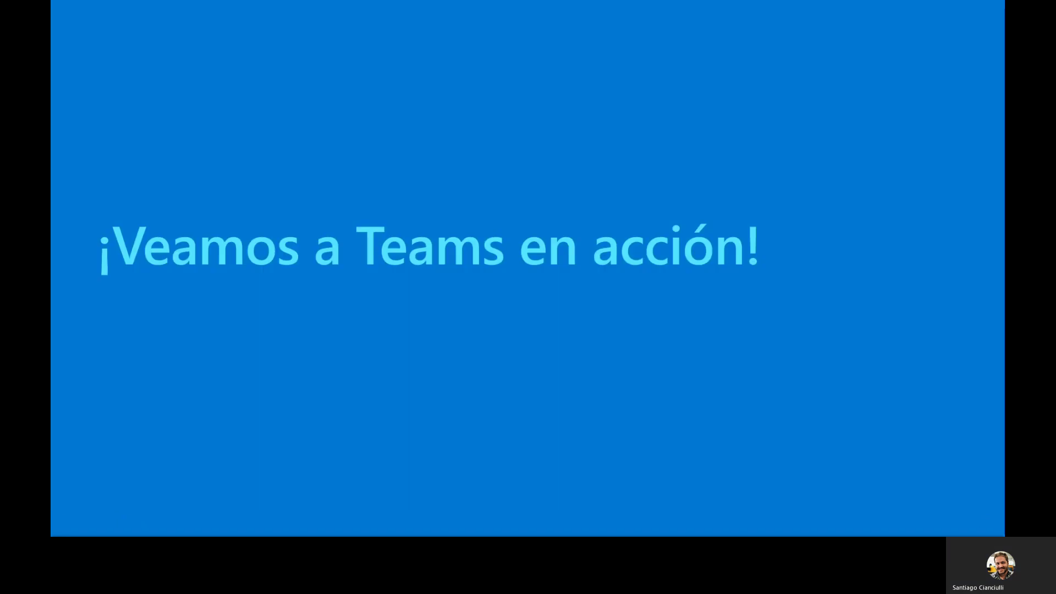
key("Right")
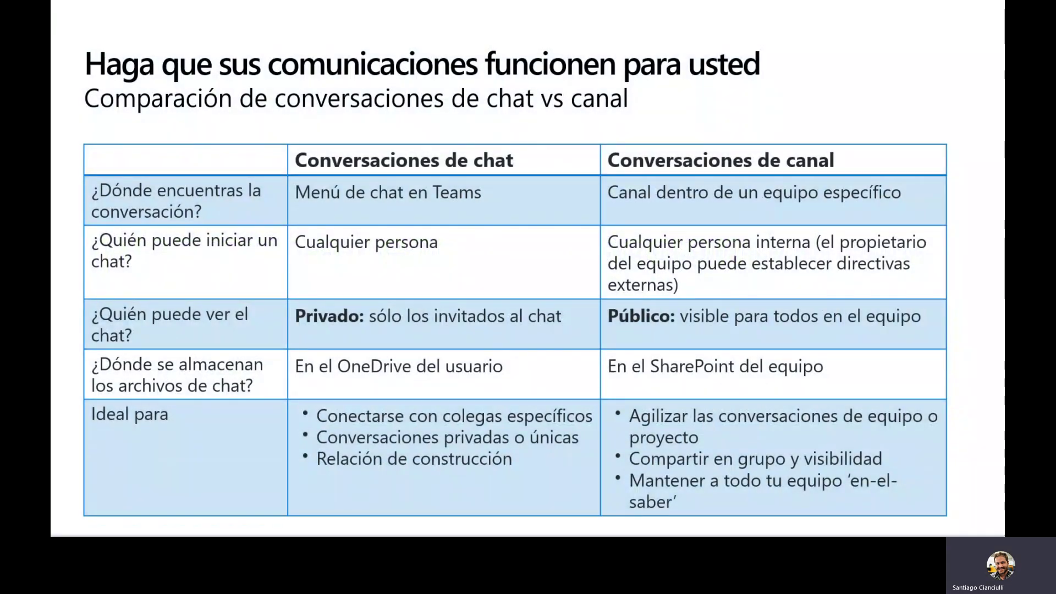